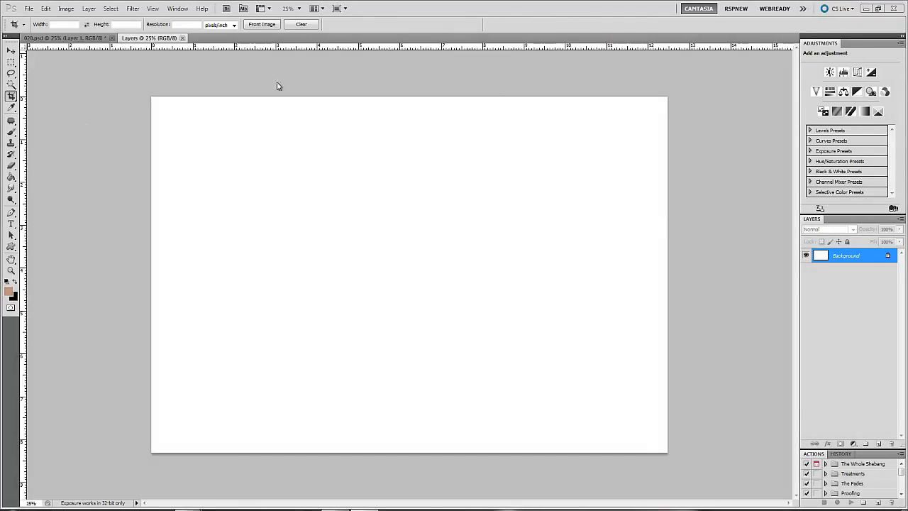
{"action": "left_click", "coordinate": [178, 9]}
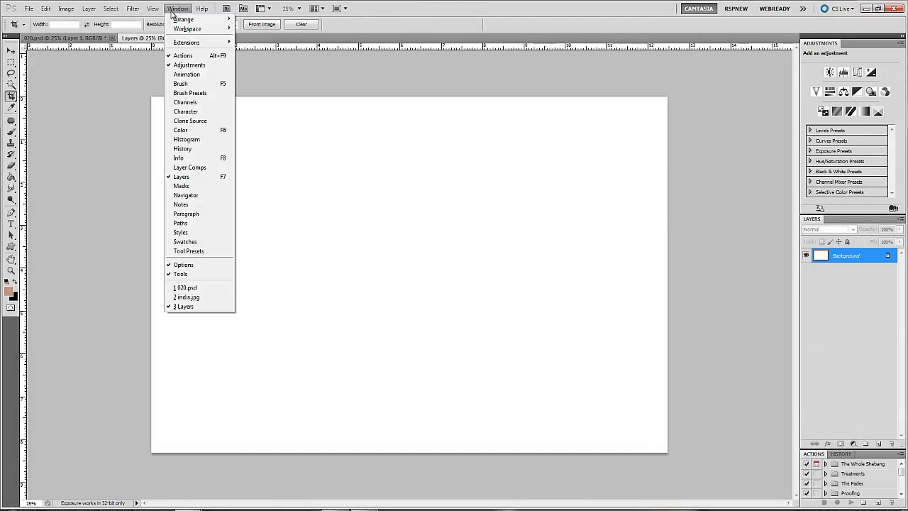
{"action": "mouse_move", "coordinate": [188, 30]}
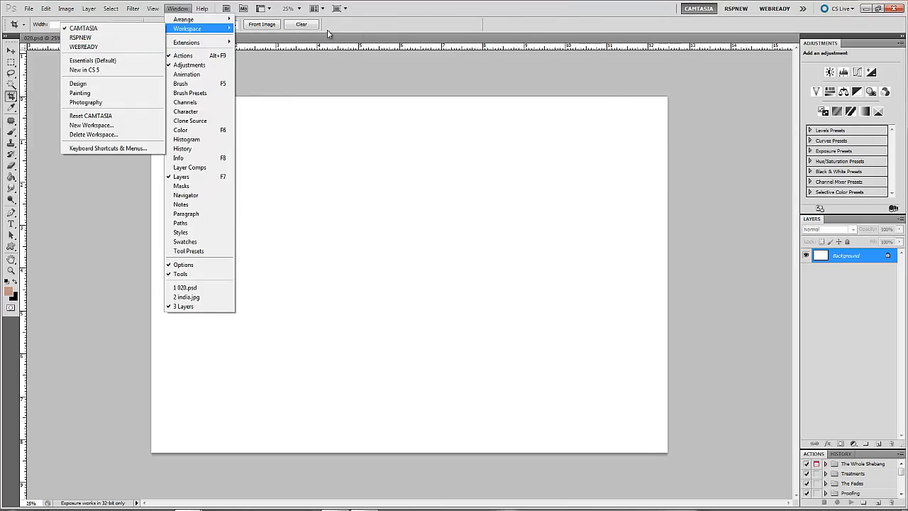
{"action": "left_click", "coordinate": [406, 18]}
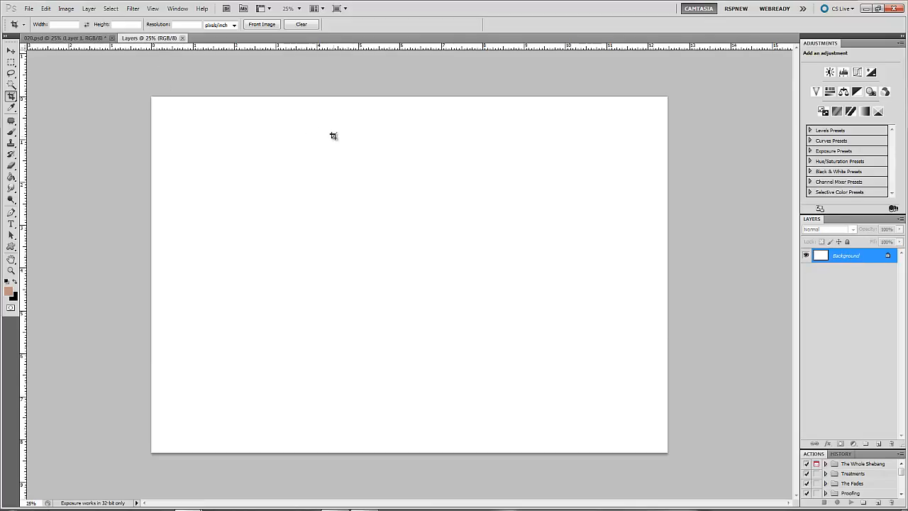
Add a new layer and paint the first letter of the name on it in black with the brush reduced to size 90
{"action": "left_click", "coordinate": [878, 444]}
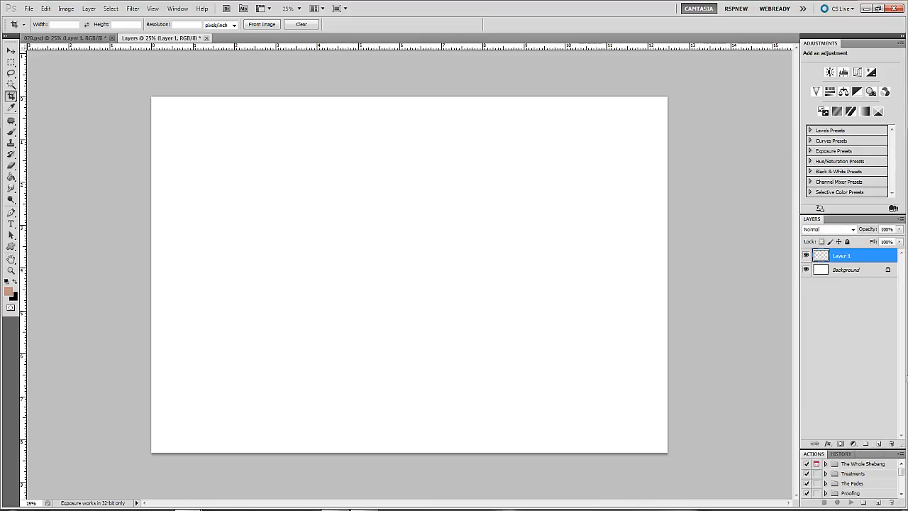
{"action": "left_click", "coordinate": [89, 9]}
{"action": "mouse_move", "coordinate": [95, 22]}
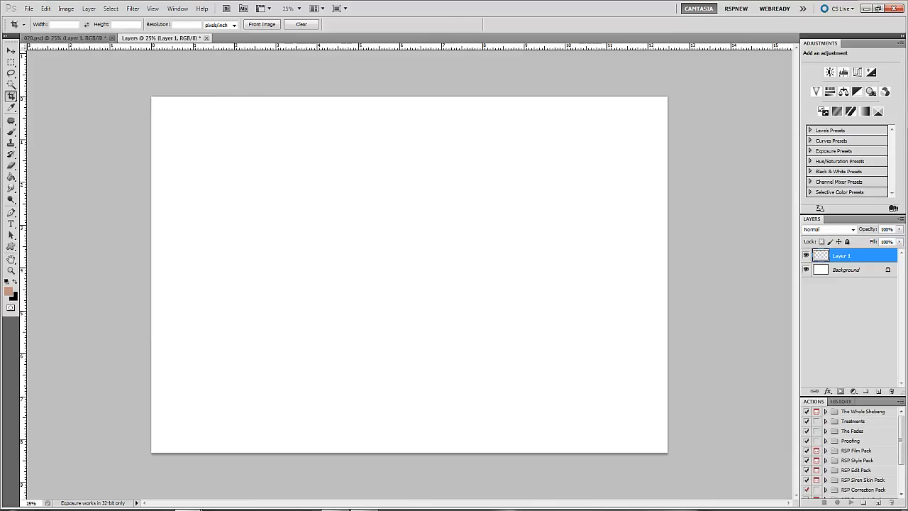
{"action": "left_click", "coordinate": [11, 132]}
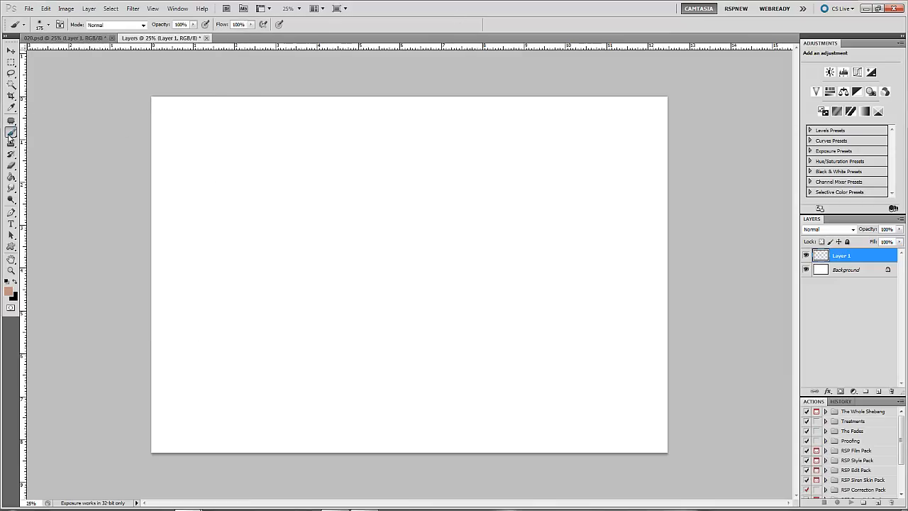
{"action": "key", "text": "x"}
{"action": "key", "text": "bracketleft"}
{"action": "key", "text": "bracketleft"}
{"action": "key", "text": "bracketleft"}
{"action": "key", "text": "bracketleft"}
{"action": "left_click_drag", "start_coordinate": [267, 185], "coordinate": [247, 255]}
{"action": "mouse_move", "coordinate": [222, 183]}
{"action": "left_mouse_down"}
{"action": "mouse_move", "coordinate": [233, 178]}
{"action": "mouse_move", "coordinate": [244, 209]}
{"action": "mouse_move", "coordinate": [330, 268]}
{"action": "mouse_move", "coordinate": [374, 267]}
{"action": "left_mouse_up"}
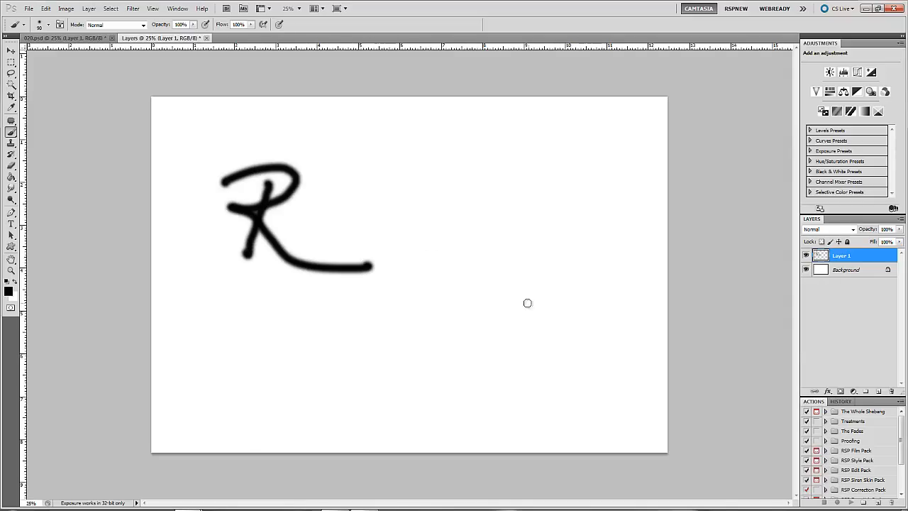
Paint the remaining letters of the handwritten name in black, each on its own new layer from Layer 2 to Layer 6
{"action": "left_click", "coordinate": [878, 391]}
{"action": "mouse_move", "coordinate": [344, 207]}
{"action": "left_mouse_down"}
{"action": "mouse_move", "coordinate": [336, 229]}
{"action": "mouse_move", "coordinate": [419, 210]}
{"action": "mouse_move", "coordinate": [424, 225]}
{"action": "mouse_move", "coordinate": [427, 217]}
{"action": "mouse_move", "coordinate": [422, 229]}
{"action": "mouse_move", "coordinate": [462, 241]}
{"action": "mouse_move", "coordinate": [530, 214]}
{"action": "left_mouse_up"}
{"action": "left_click", "coordinate": [877, 390]}
{"action": "left_click", "coordinate": [878, 390]}
{"action": "left_click", "coordinate": [877, 391]}
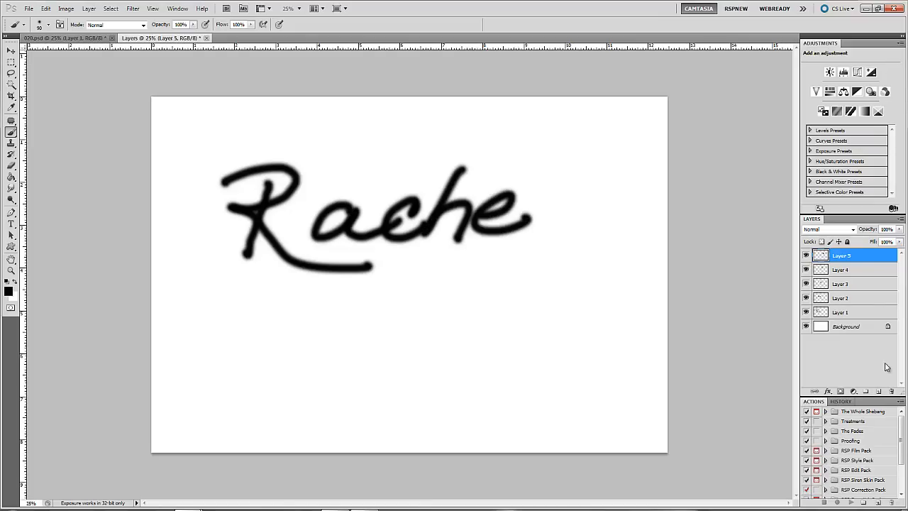
{"action": "left_click", "coordinate": [877, 391]}
{"action": "left_click_drag", "start_coordinate": [573, 153], "coordinate": [562, 227]}
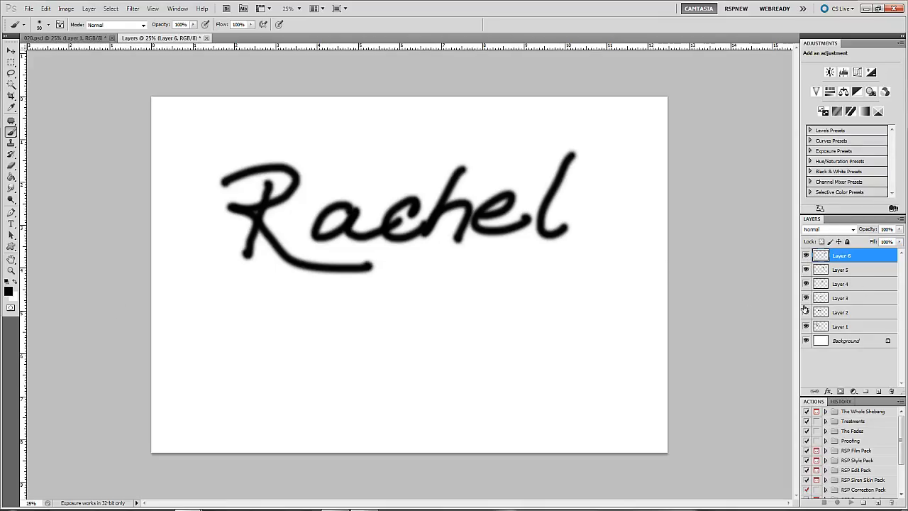
Switch the visibility of Layer 6 off and on several times to check which letter it holds
{"action": "left_click", "coordinate": [806, 255]}
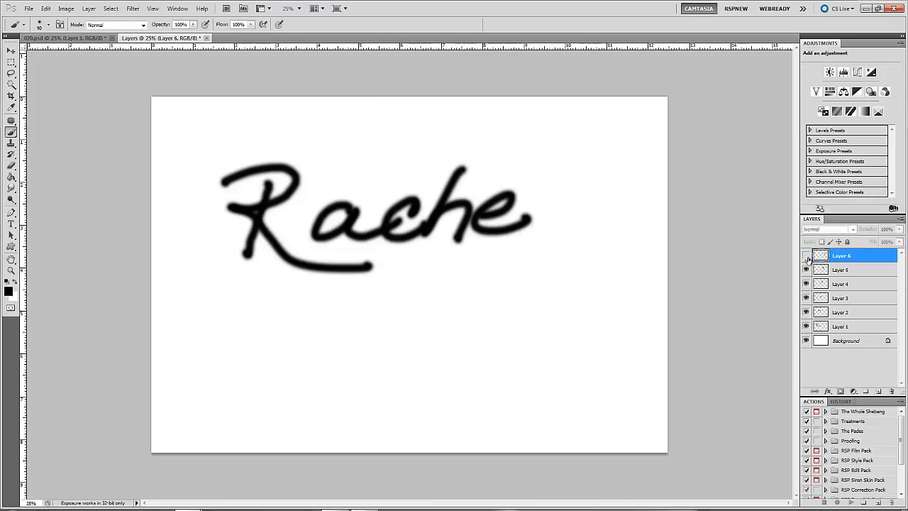
{"action": "left_click", "coordinate": [805, 256]}
{"action": "left_click", "coordinate": [806, 256]}
{"action": "left_click", "coordinate": [805, 256]}
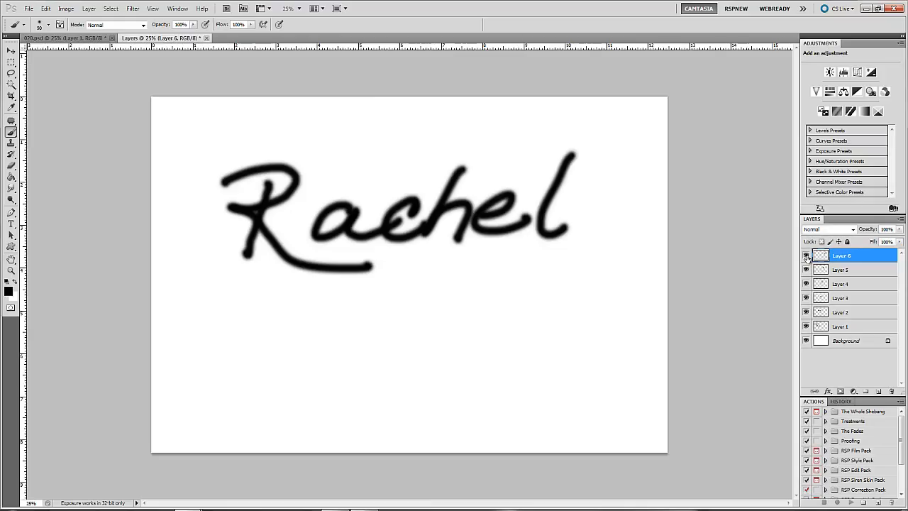
{"action": "left_click", "coordinate": [805, 256]}
{"action": "left_click", "coordinate": [806, 256]}
Hide Layer 4 and Layer 2 to check their letters, and show both layers again
{"action": "left_click", "coordinate": [805, 284]}
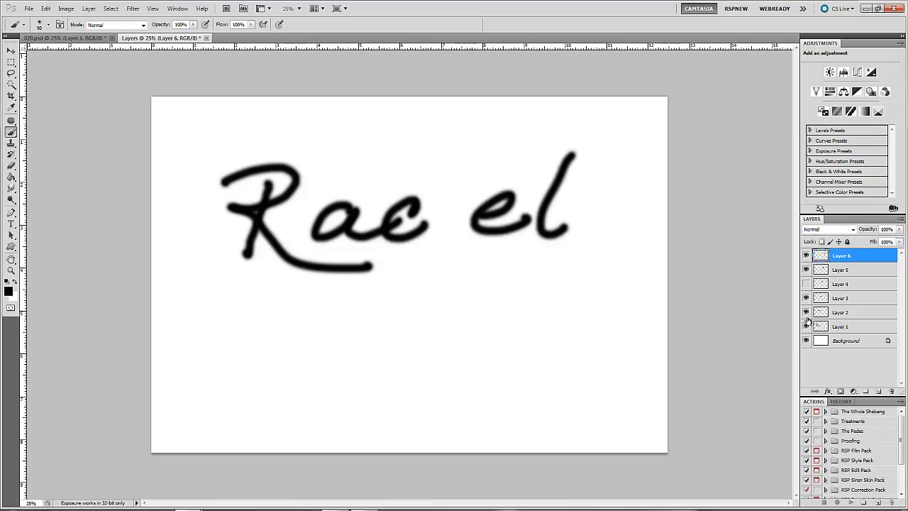
{"action": "left_click", "coordinate": [805, 313]}
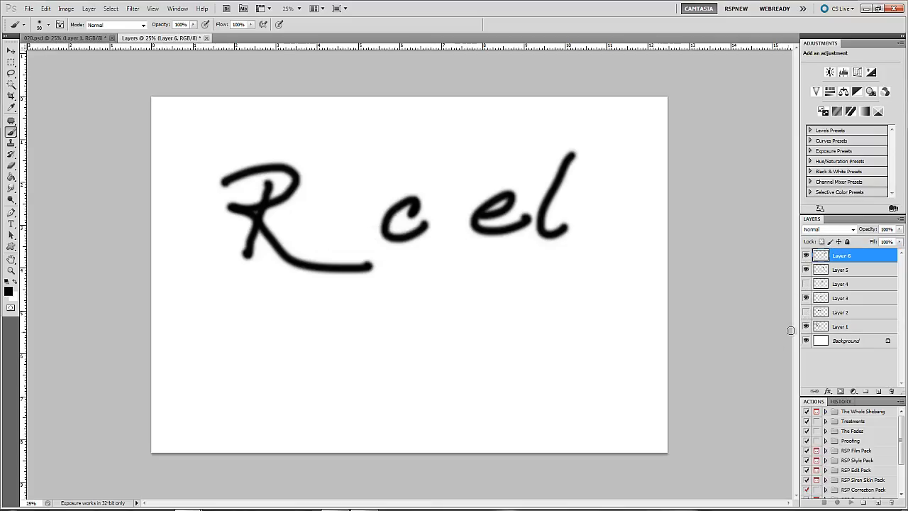
{"action": "left_click", "coordinate": [806, 284]}
{"action": "left_click", "coordinate": [806, 312]}
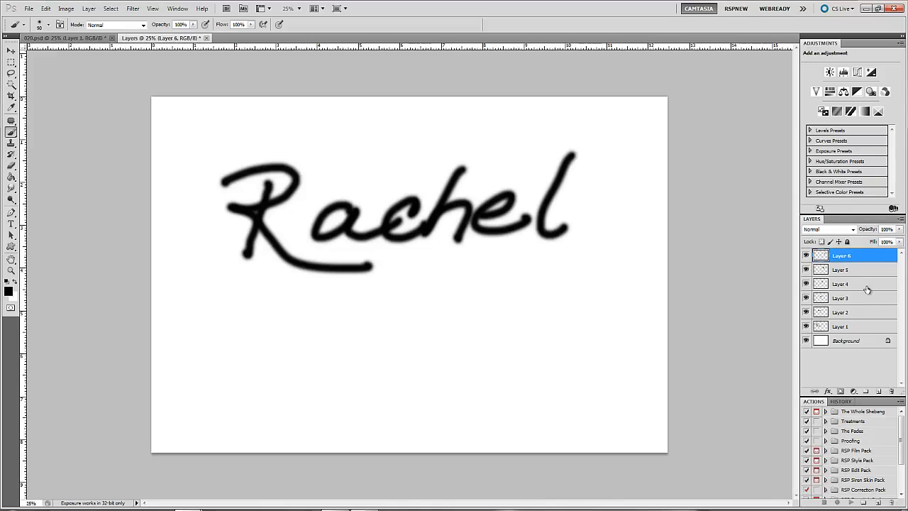
With Layer 5 hidden, vary the opacity of Layer 2, return it to 100%, and show Layer 5 again
{"action": "left_click", "coordinate": [806, 270]}
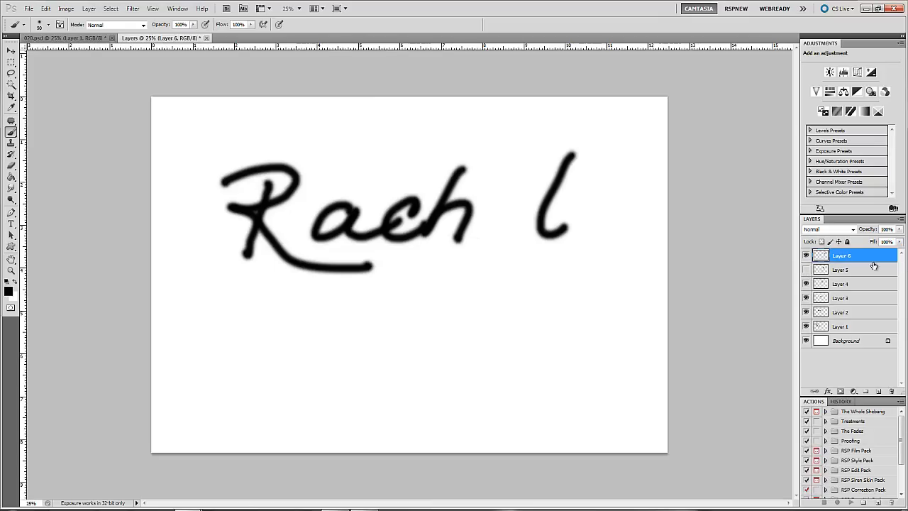
{"action": "left_click", "coordinate": [875, 312]}
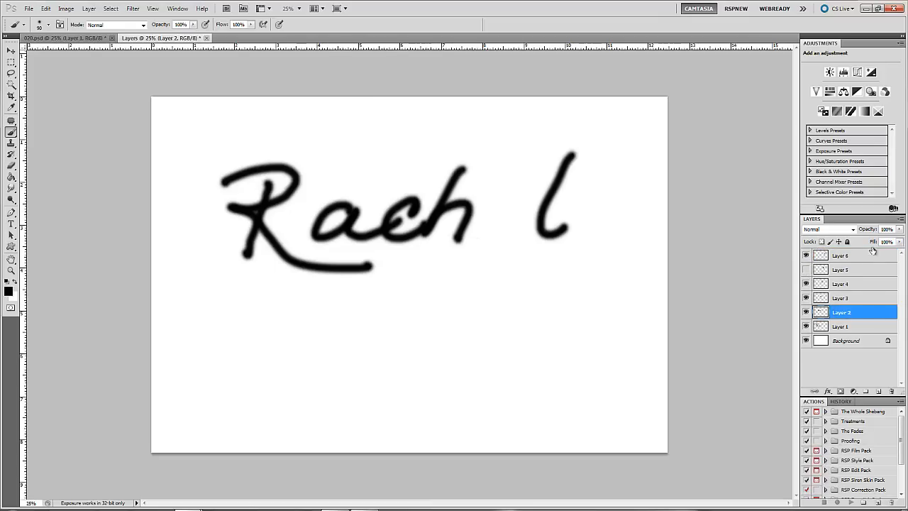
{"action": "left_click", "coordinate": [900, 231]}
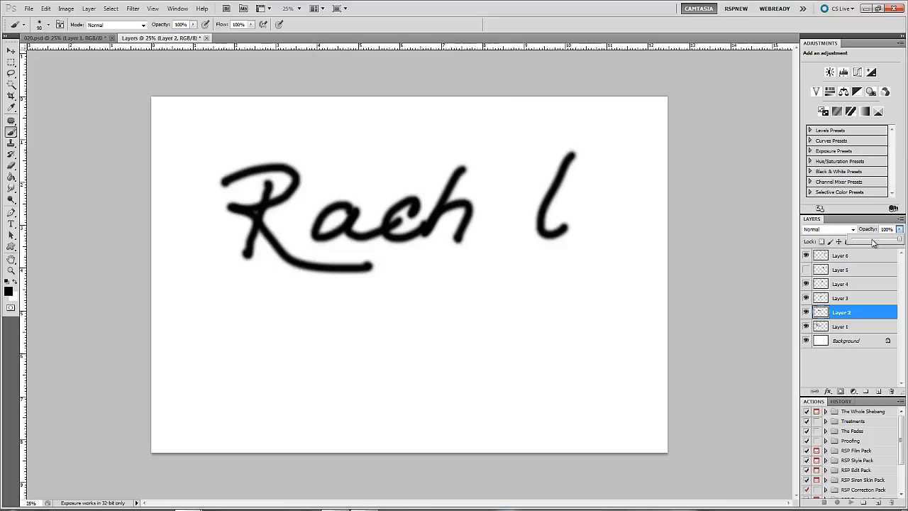
{"action": "left_click", "coordinate": [873, 243]}
{"action": "mouse_move", "coordinate": [875, 243]}
{"action": "left_mouse_down"}
{"action": "mouse_move", "coordinate": [848, 242]}
{"action": "mouse_move", "coordinate": [905, 242]}
{"action": "left_mouse_up"}
{"action": "mouse_move", "coordinate": [862, 242]}
{"action": "left_mouse_down"}
{"action": "mouse_move", "coordinate": [842, 243]}
{"action": "mouse_move", "coordinate": [906, 241]}
{"action": "left_mouse_up"}
{"action": "mouse_move", "coordinate": [870, 248]}
{"action": "left_mouse_down"}
{"action": "mouse_move", "coordinate": [854, 244]}
{"action": "mouse_move", "coordinate": [901, 242]}
{"action": "left_mouse_up"}
{"action": "left_click", "coordinate": [806, 270]}
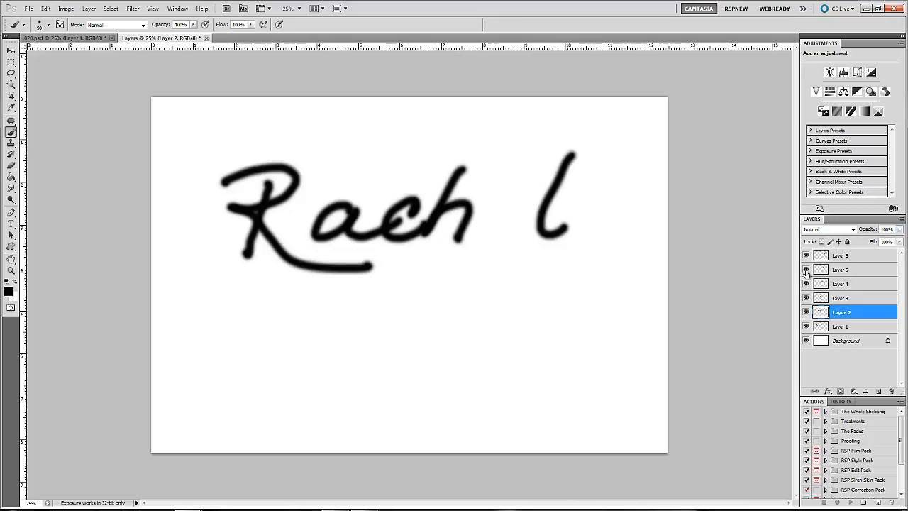
Select different letter layers in the stack one after another, finishing on Layer 1
{"action": "left_click", "coordinate": [854, 267]}
{"action": "left_click", "coordinate": [853, 260]}
{"action": "left_click", "coordinate": [855, 297]}
{"action": "left_click", "coordinate": [854, 271]}
{"action": "left_click", "coordinate": [856, 259]}
{"action": "left_click", "coordinate": [856, 273]}
{"action": "left_click", "coordinate": [849, 327]}
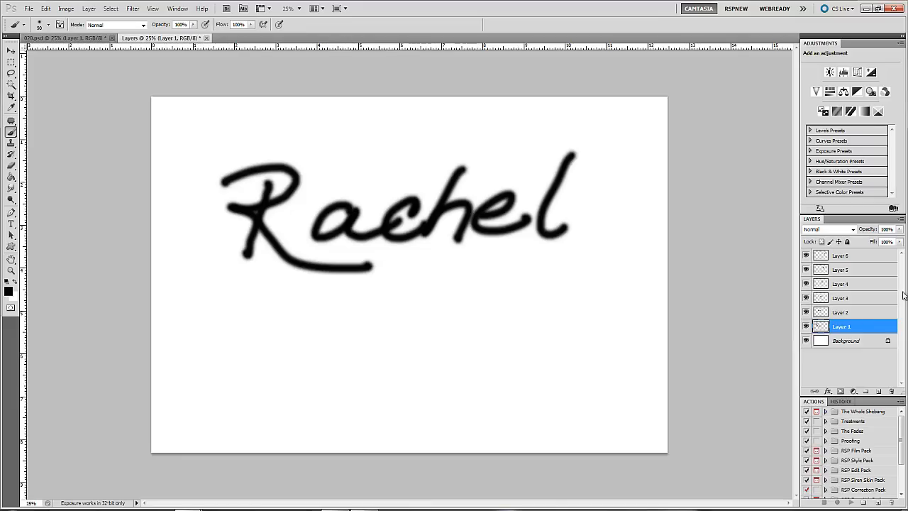
Close the Layers document without saving and show the Background photo in 020.psd
{"action": "left_click", "coordinate": [206, 38]}
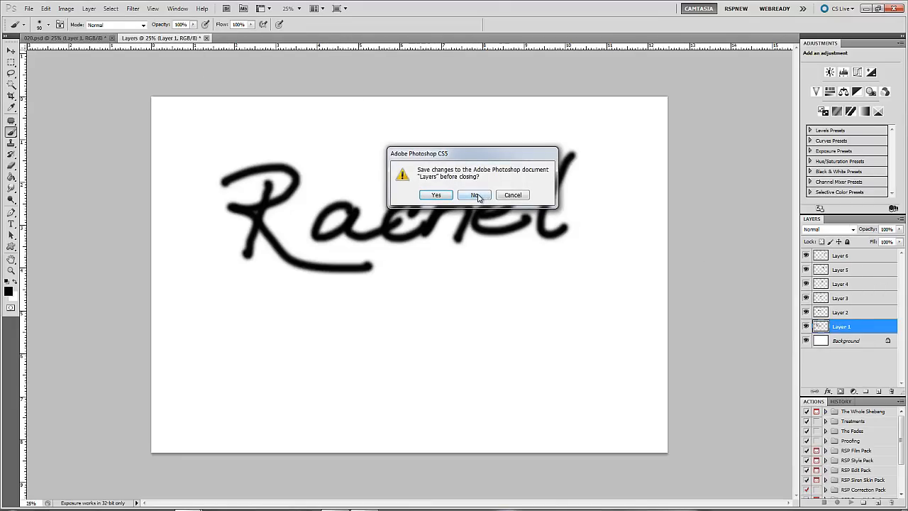
{"action": "left_click", "coordinate": [475, 195]}
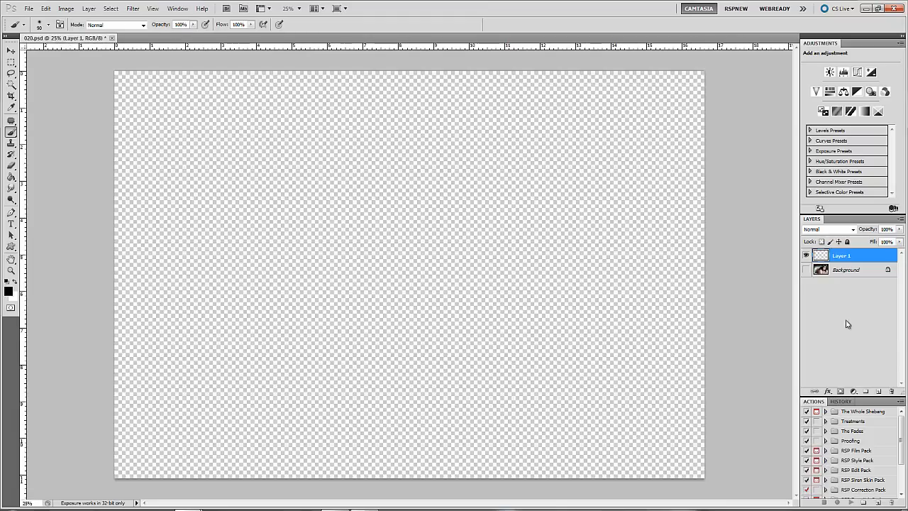
{"action": "left_click", "coordinate": [806, 270]}
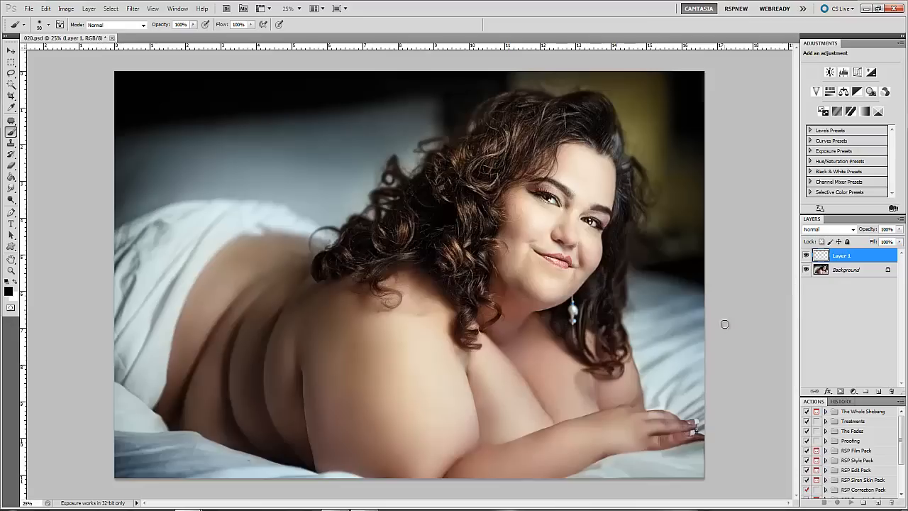
Delete the empty Layer 1 above the Background photo in 020.psd
{"action": "left_click", "coordinate": [850, 271]}
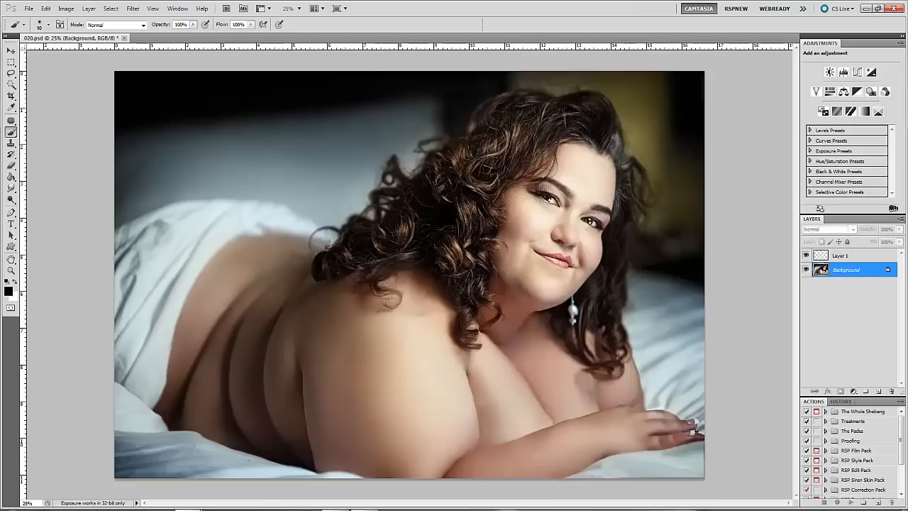
{"action": "key", "text": "ctrl+plus"}
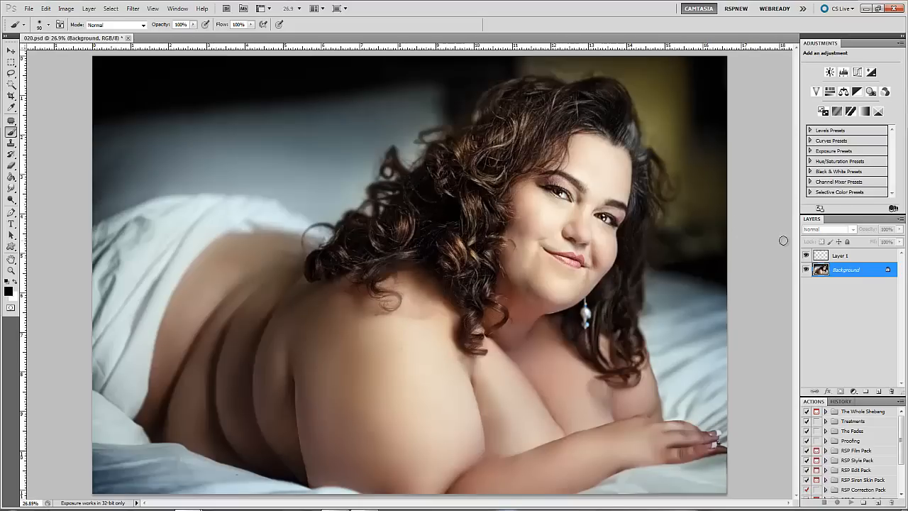
{"action": "left_click", "coordinate": [841, 256]}
{"action": "left_click_drag", "start_coordinate": [834, 257], "coordinate": [892, 391]}
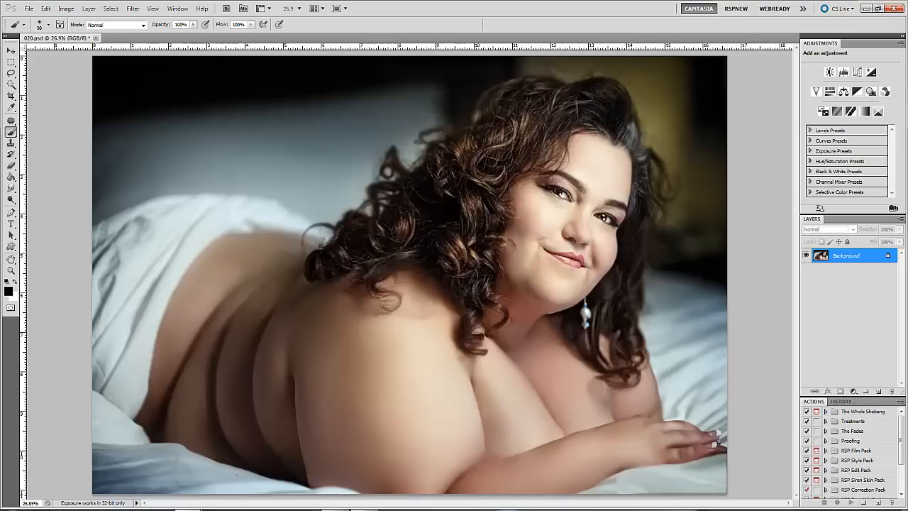
Move the gold-brown texture image into 020.psd as a new layer aligned with the canvas's upper-left corner
{"action": "key", "text": "v"}
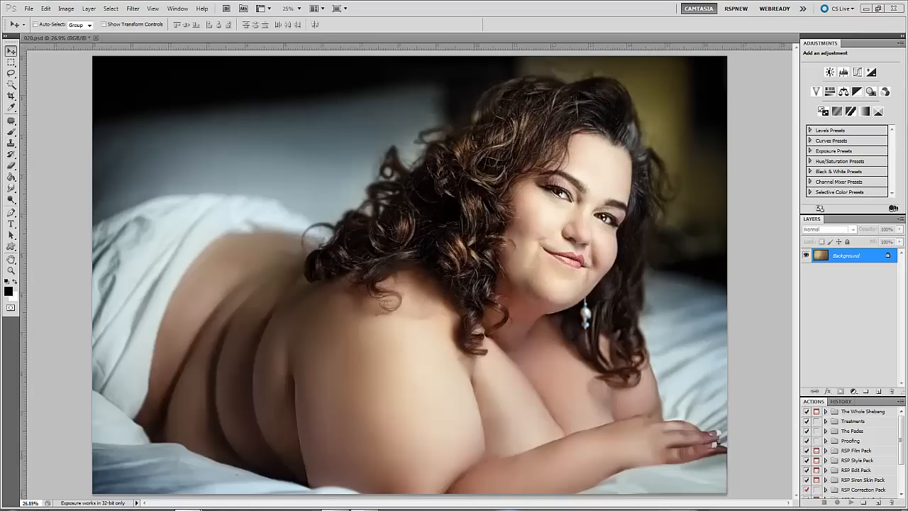
{"action": "left_click_drag", "start_coordinate": [1, 198], "coordinate": [489, 263]}
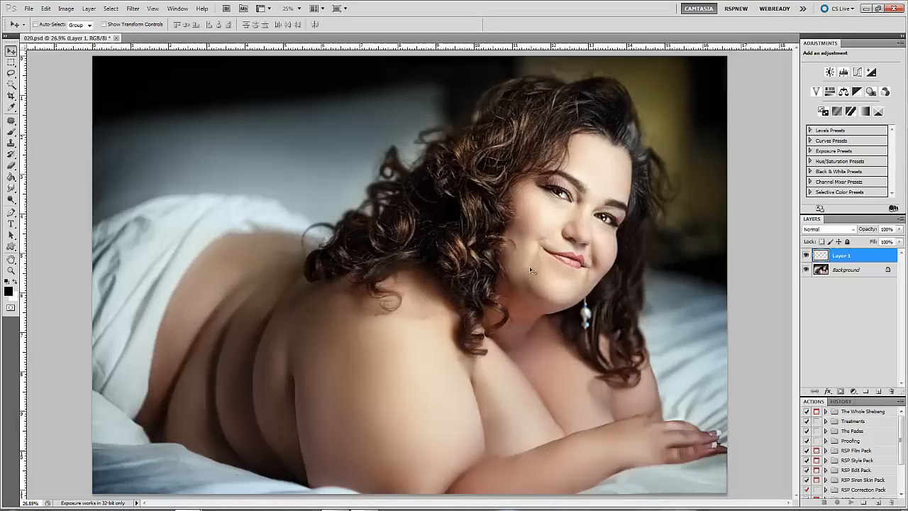
{"action": "left_click_drag", "start_coordinate": [607, 274], "coordinate": [309, 203]}
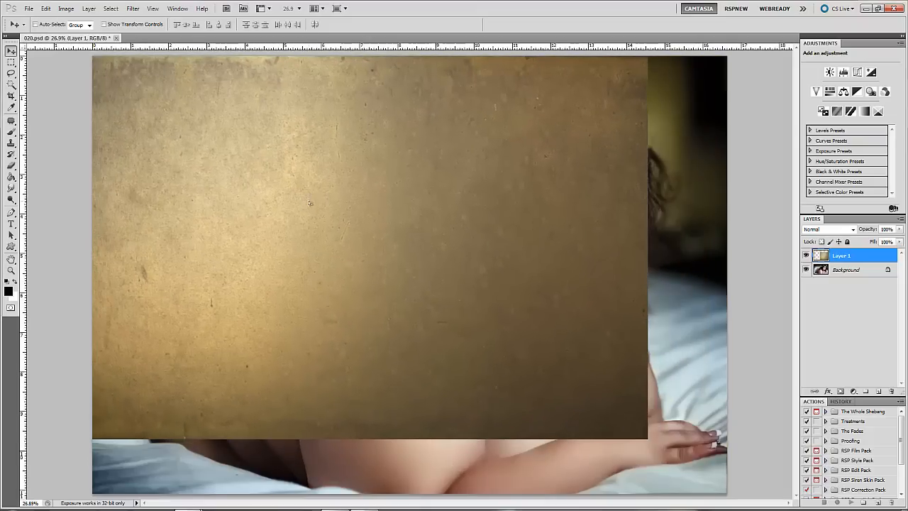
Free-transform the texture layer to about 114% width and 115% height so it covers the whole photo
{"action": "key", "text": "ctrl+t"}
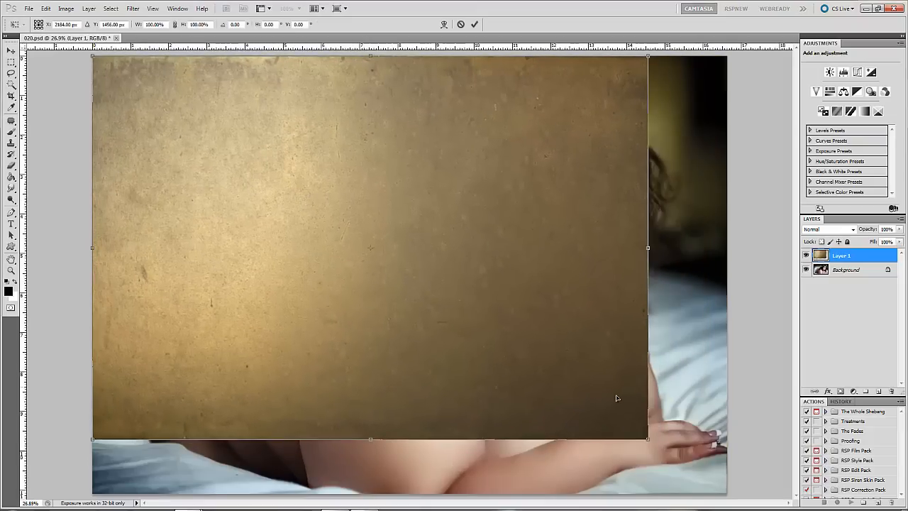
{"action": "left_click_drag", "start_coordinate": [648, 438], "coordinate": [727, 505]}
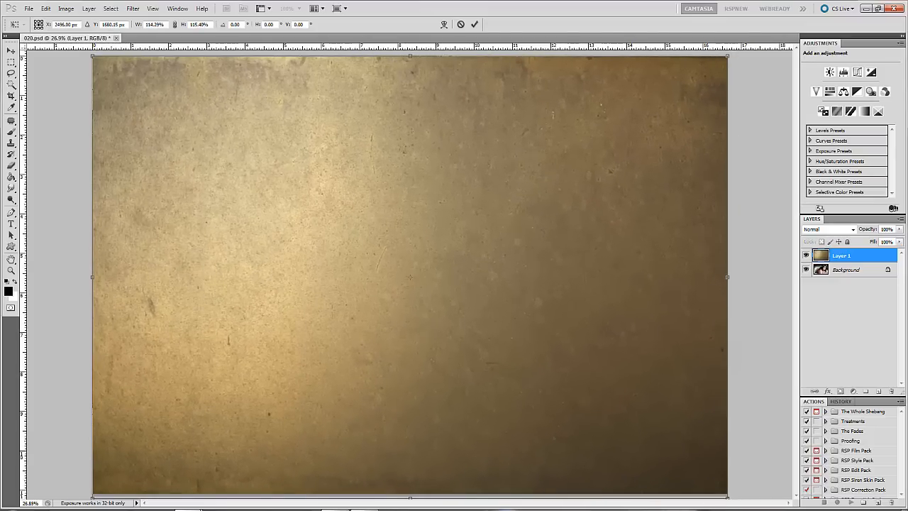
{"action": "key", "text": "Return"}
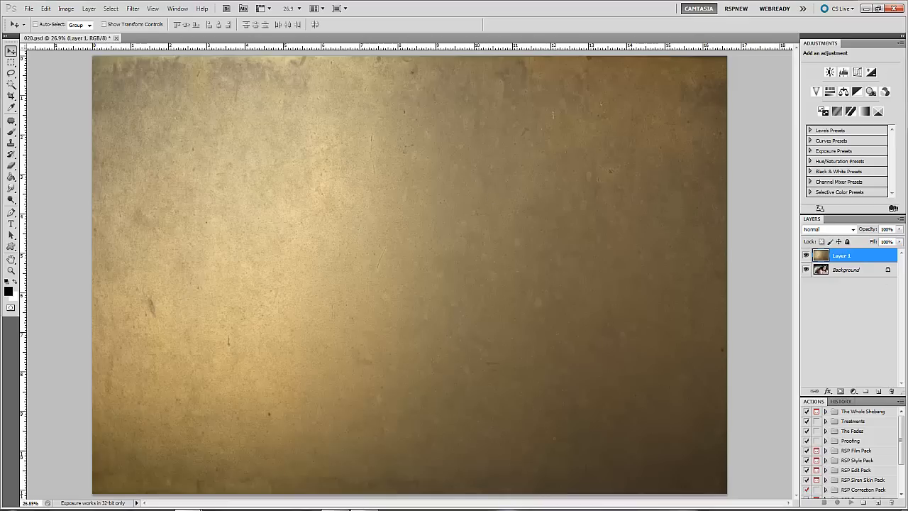
Hide and show the texture layer to compare it with the photo beneath
{"action": "key", "text": "ctrl+e"}
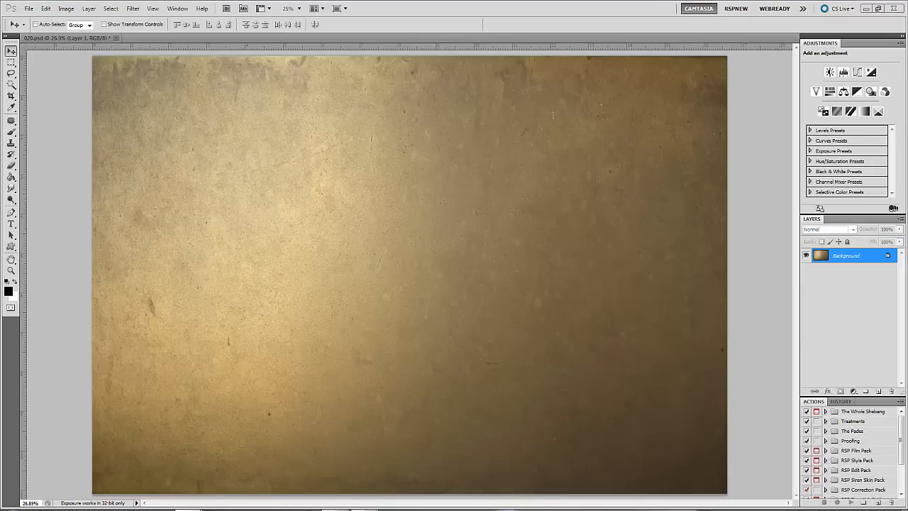
{"action": "key", "text": "ctrl+z"}
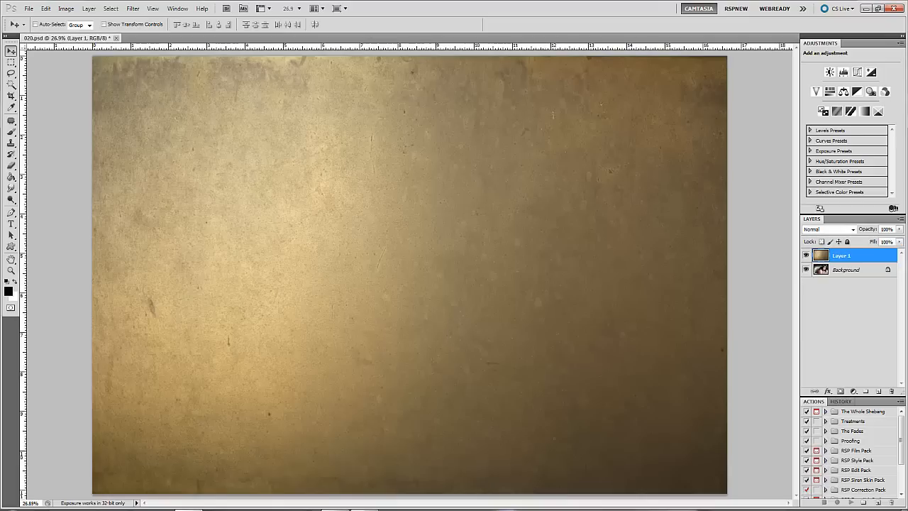
{"action": "left_click", "coordinate": [805, 256]}
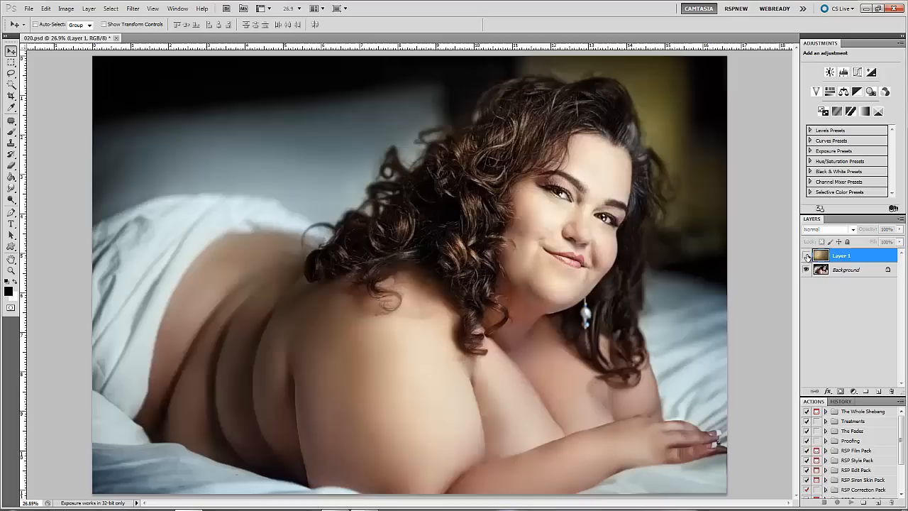
{"action": "left_click", "coordinate": [805, 256]}
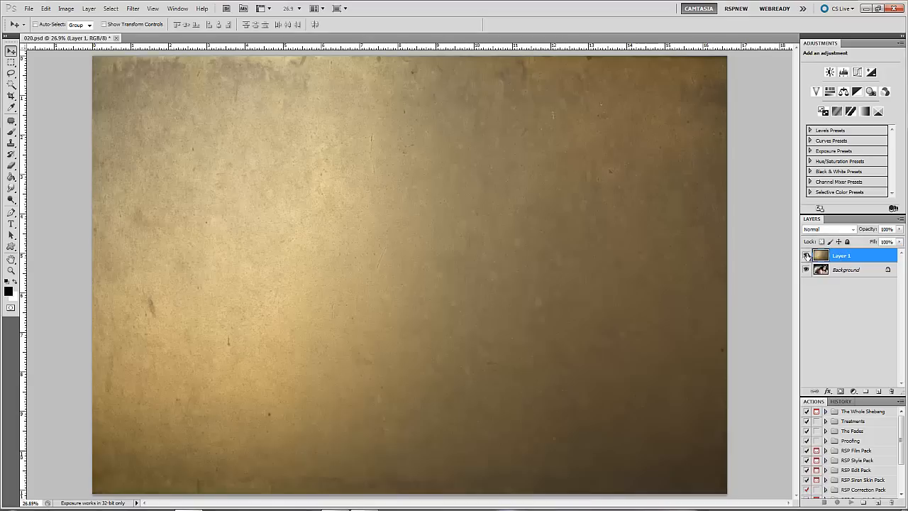
Toggle the texture layer's visibility and select each layer in turn to compare the texture with the photo
{"action": "left_click", "coordinate": [805, 255]}
{"action": "left_click", "coordinate": [805, 255]}
{"action": "left_click", "coordinate": [805, 255]}
{"action": "left_click", "coordinate": [837, 269]}
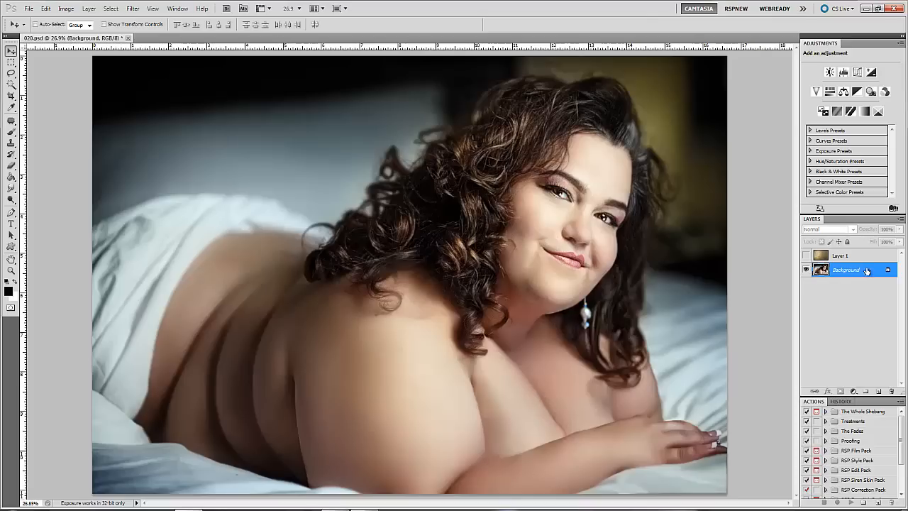
{"action": "left_click", "coordinate": [844, 255]}
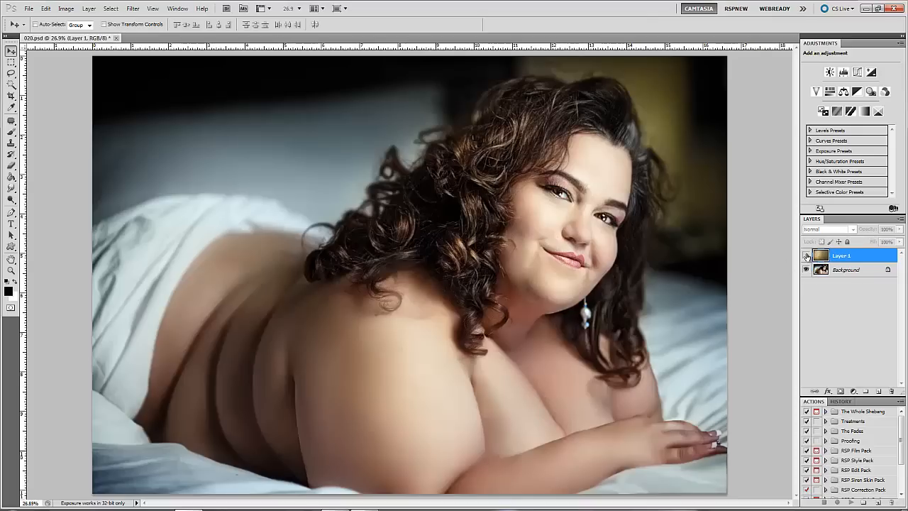
{"action": "left_click", "coordinate": [806, 256]}
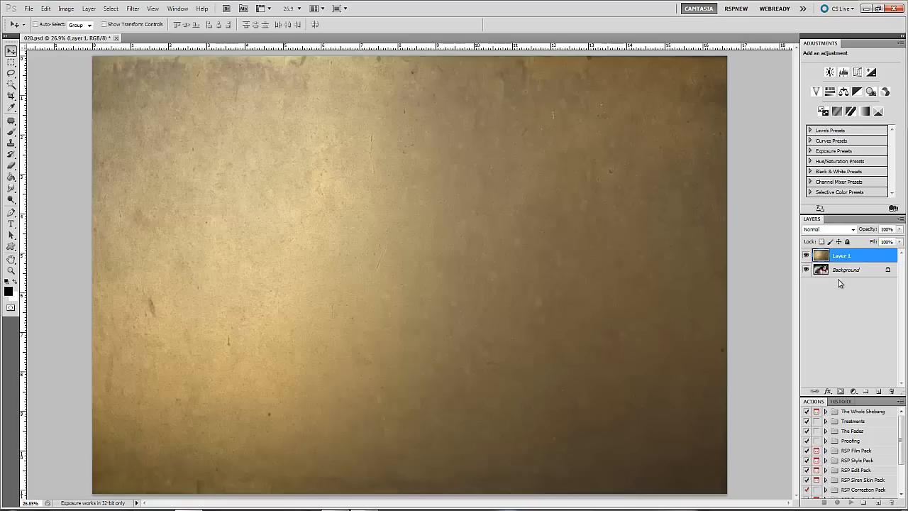
Try partial opacities on the texture layer, ending at 69%
{"action": "left_click_drag", "start_coordinate": [899, 230], "coordinate": [868, 239]}
{"action": "left_click", "coordinate": [851, 229]}
{"action": "left_click", "coordinate": [851, 230]}
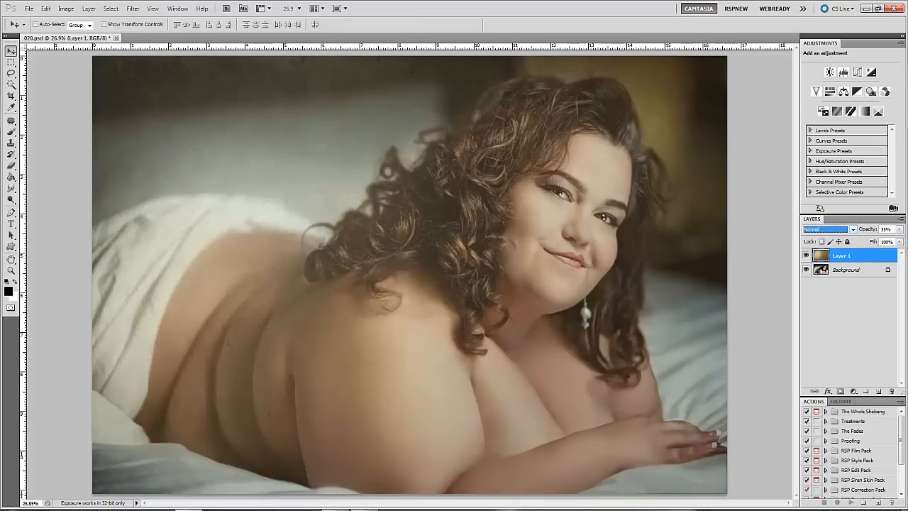
{"action": "left_click", "coordinate": [899, 229]}
{"action": "left_click", "coordinate": [886, 242]}
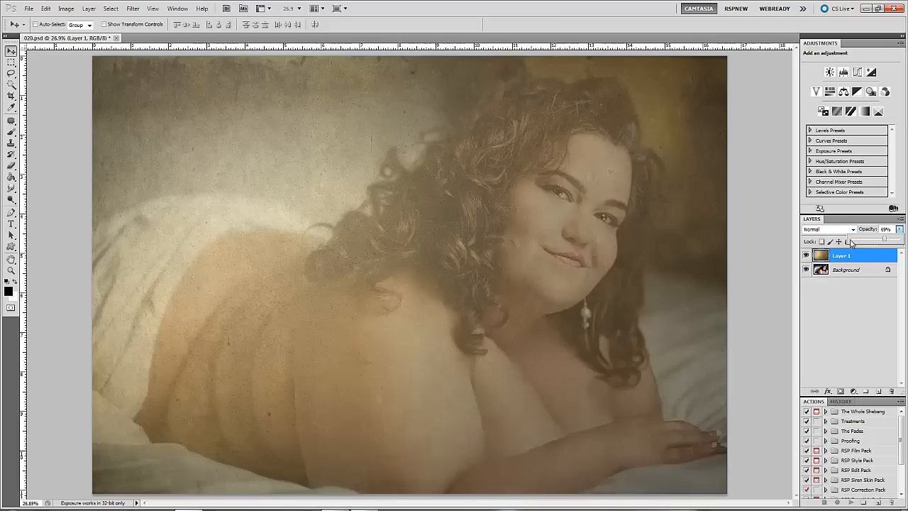
Change the texture layer's blend mode to Overlay and raise its opacity to 100%
{"action": "left_click", "coordinate": [854, 229]}
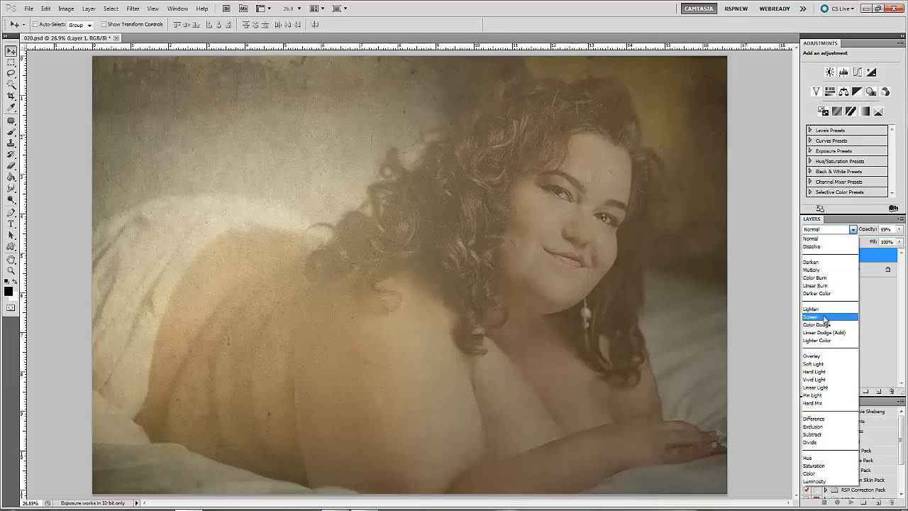
{"action": "left_click", "coordinate": [815, 356]}
{"action": "left_click", "coordinate": [898, 229]}
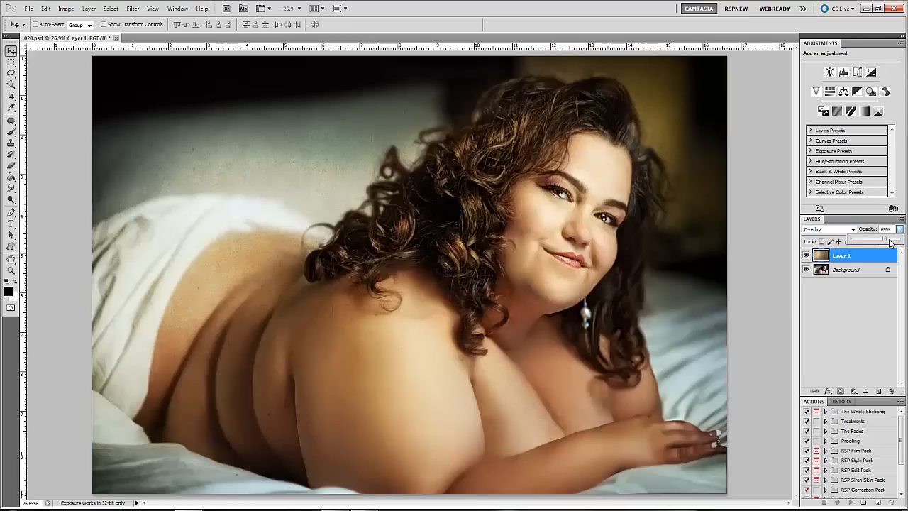
{"action": "left_click_drag", "start_coordinate": [883, 239], "coordinate": [903, 240]}
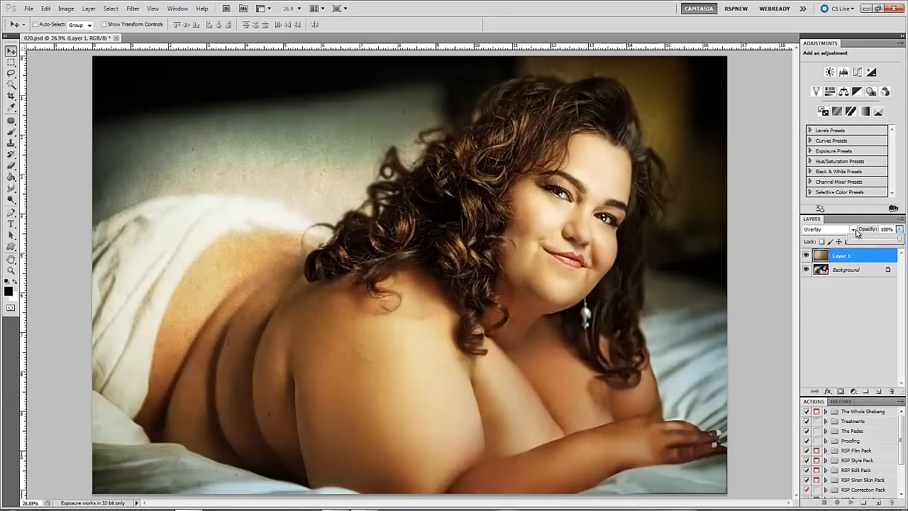
Switch the texture layer's blend mode to Normal and back to Overlay to compare the two modes
{"action": "left_click", "coordinate": [830, 229]}
{"action": "left_click", "coordinate": [878, 257]}
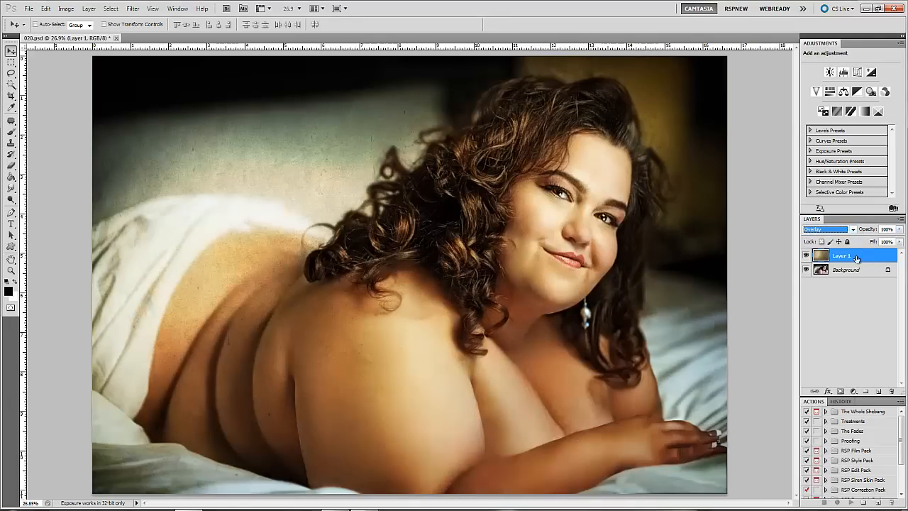
{"action": "left_click", "coordinate": [852, 230]}
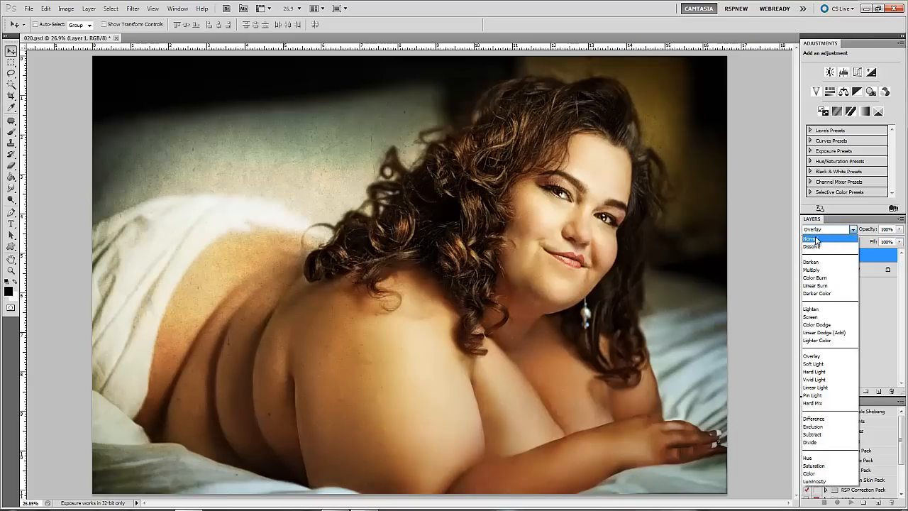
{"action": "left_click", "coordinate": [870, 257]}
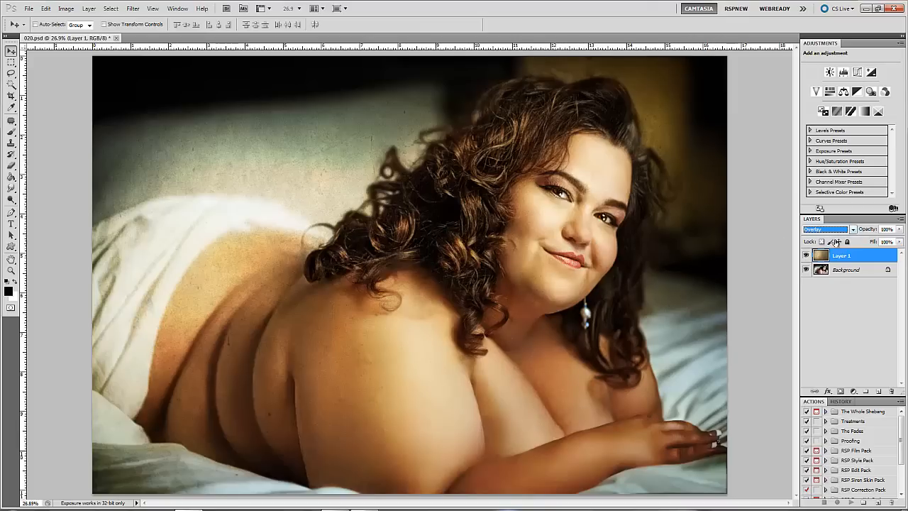
{"action": "left_click", "coordinate": [853, 230]}
{"action": "left_click", "coordinate": [826, 242]}
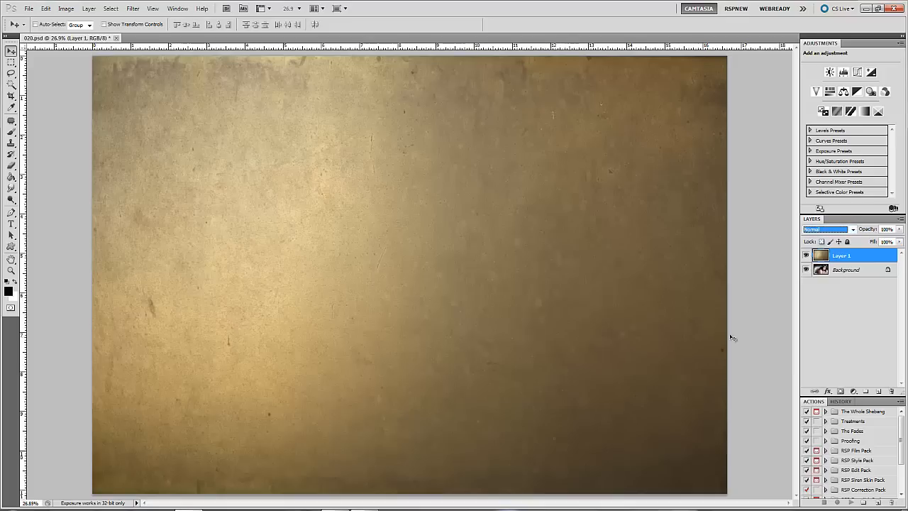
{"action": "left_click", "coordinate": [853, 230]}
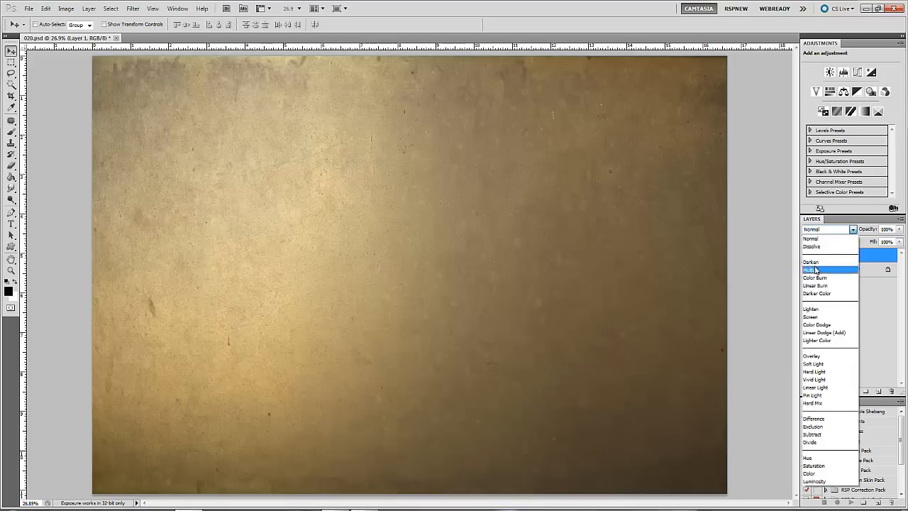
{"action": "left_click", "coordinate": [816, 356]}
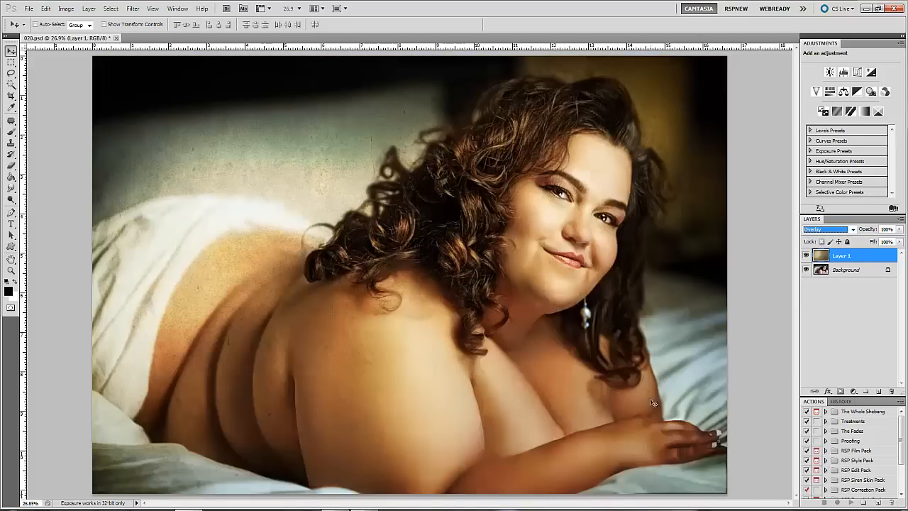
Hide and show the Overlay texture layer repeatedly to compare the photo with and without it
{"action": "left_click", "coordinate": [806, 256]}
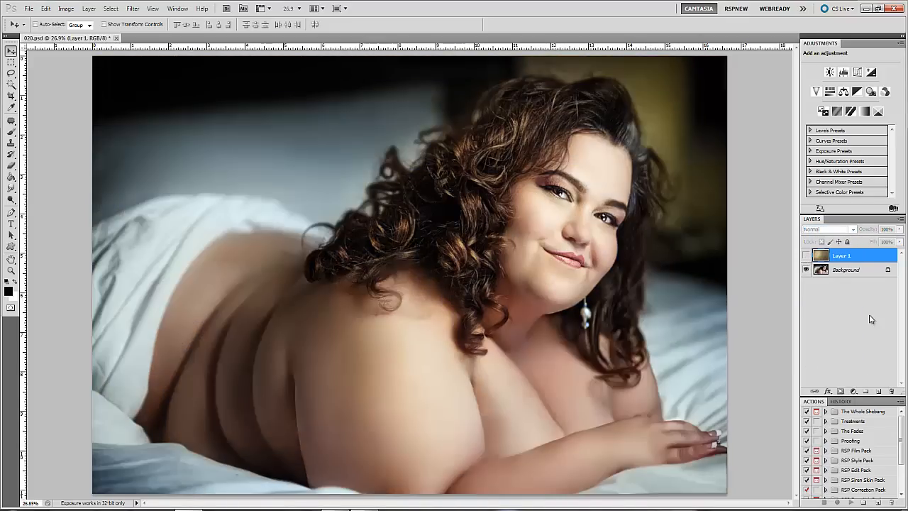
{"action": "left_click", "coordinate": [806, 255]}
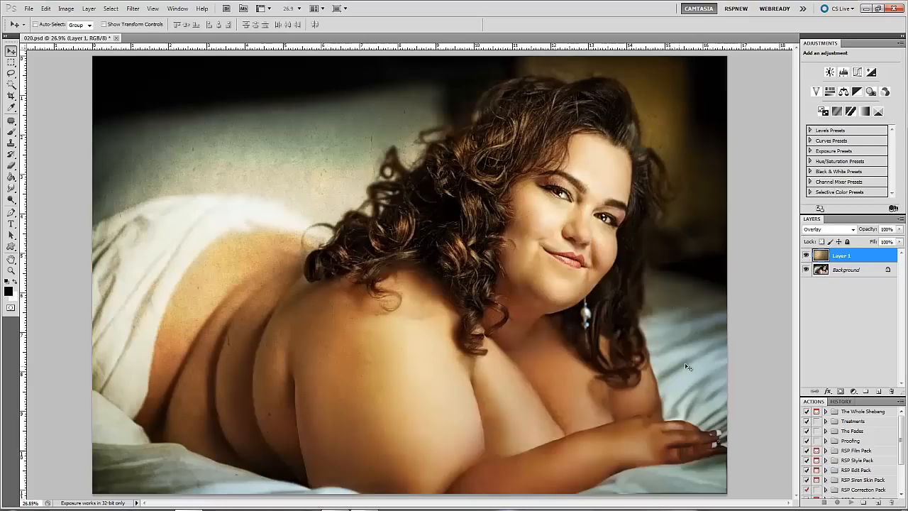
{"action": "left_click", "coordinate": [806, 255]}
{"action": "left_click", "coordinate": [806, 255]}
{"action": "left_click", "coordinate": [806, 255]}
{"action": "left_click", "coordinate": [806, 256]}
{"action": "left_click", "coordinate": [806, 255]}
{"action": "left_click", "coordinate": [806, 255]}
{"action": "left_click", "coordinate": [806, 255]}
{"action": "left_click", "coordinate": [806, 255]}
Try the texture layer at 66% opacity, hiding and showing it to compare with the original photo
{"action": "left_click", "coordinate": [900, 231]}
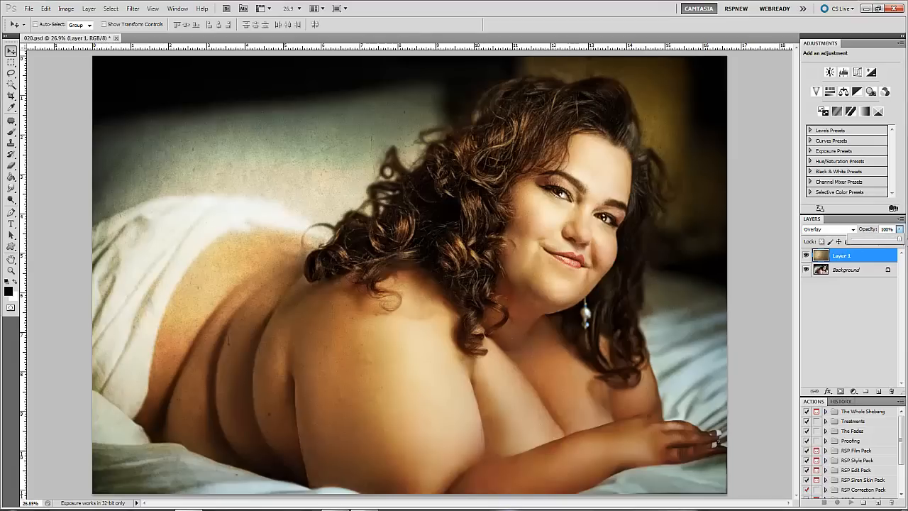
{"action": "left_click_drag", "start_coordinate": [897, 241], "coordinate": [883, 243]}
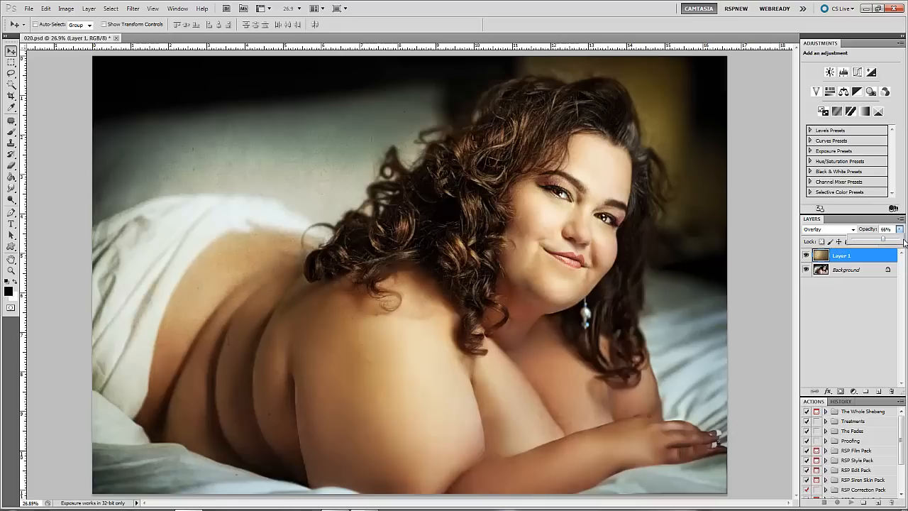
{"action": "left_click", "coordinate": [805, 255]}
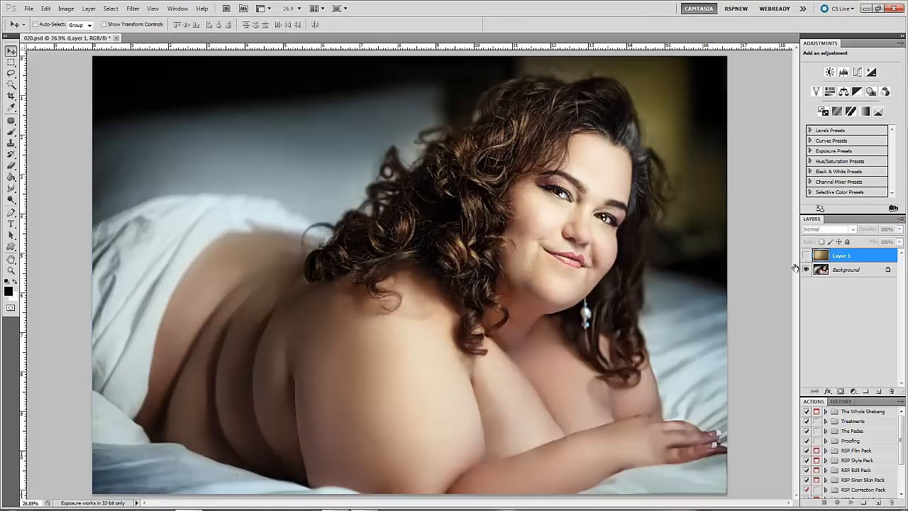
{"action": "left_click", "coordinate": [806, 255]}
{"action": "left_click", "coordinate": [806, 255]}
{"action": "left_click", "coordinate": [805, 255]}
{"action": "left_click", "coordinate": [806, 255]}
{"action": "left_click", "coordinate": [805, 255]}
{"action": "left_click", "coordinate": [805, 255]}
{"action": "left_click", "coordinate": [805, 255]}
Reduce the texture layer's opacity to 52% and toggle its visibility to judge the effect
{"action": "left_click", "coordinate": [899, 229]}
{"action": "left_click_drag", "start_coordinate": [885, 241], "coordinate": [875, 241]}
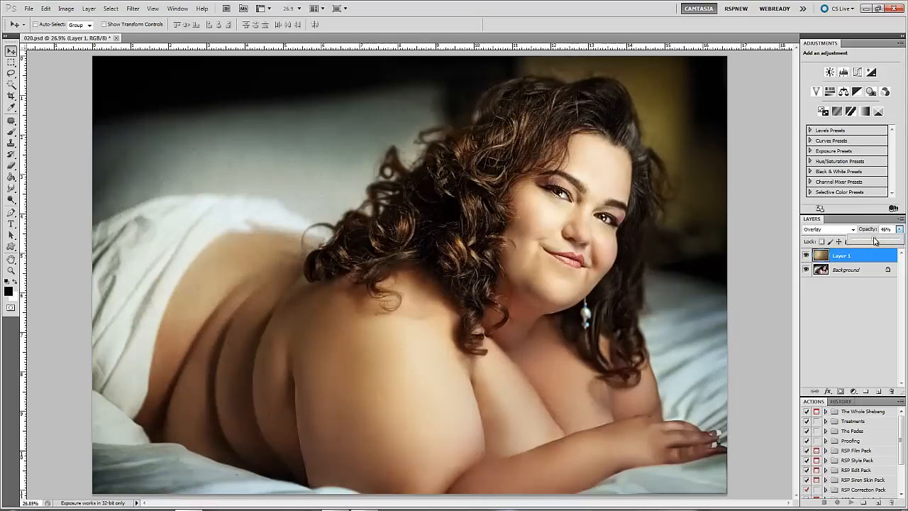
{"action": "left_click", "coordinate": [806, 256]}
{"action": "left_click", "coordinate": [805, 255]}
{"action": "left_click", "coordinate": [806, 256]}
{"action": "left_click", "coordinate": [805, 255]}
{"action": "left_click", "coordinate": [806, 255]}
{"action": "left_click", "coordinate": [806, 255]}
{"action": "left_click", "coordinate": [806, 256]}
{"action": "left_click", "coordinate": [805, 255]}
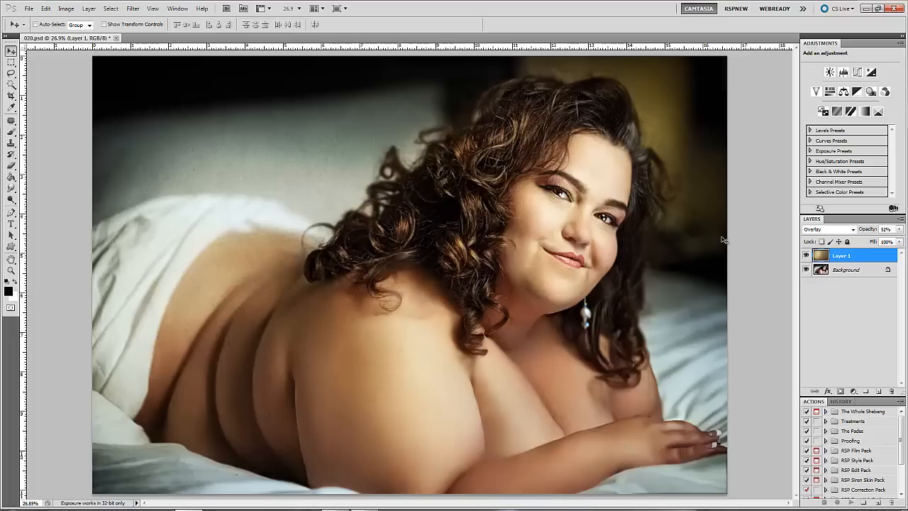
Add a Reveal All layer mask to the texture layer
{"action": "left_click", "coordinate": [89, 8]}
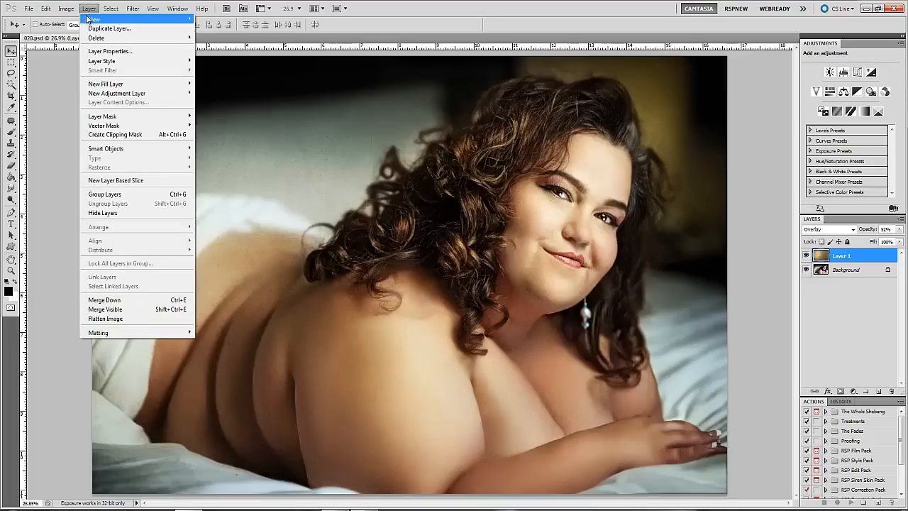
{"action": "mouse_move", "coordinate": [109, 119]}
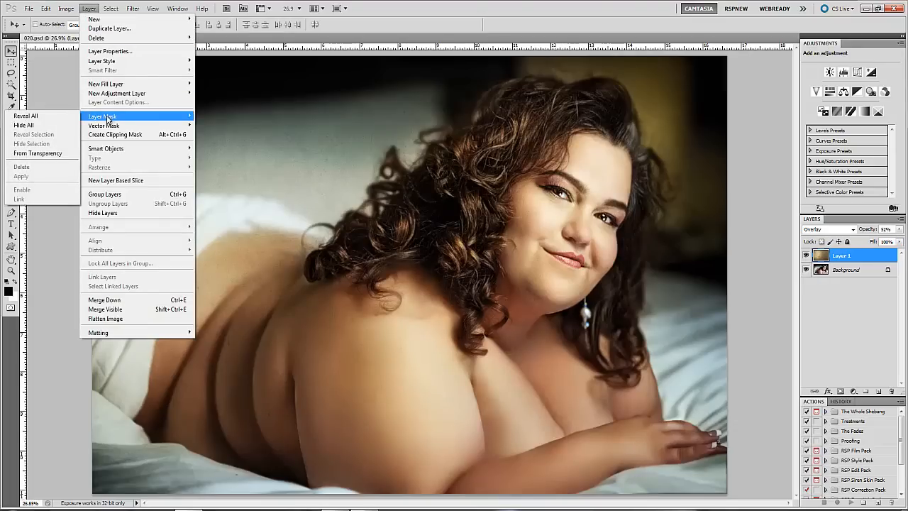
{"action": "left_click", "coordinate": [26, 116]}
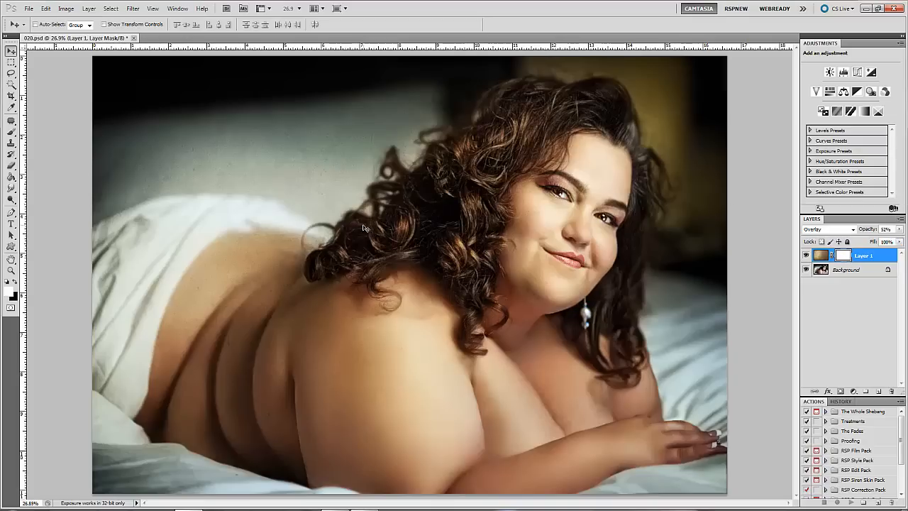
Activate the Brush tool and set it to a size of 813 px and 31% opacity
{"action": "left_click", "coordinate": [11, 132]}
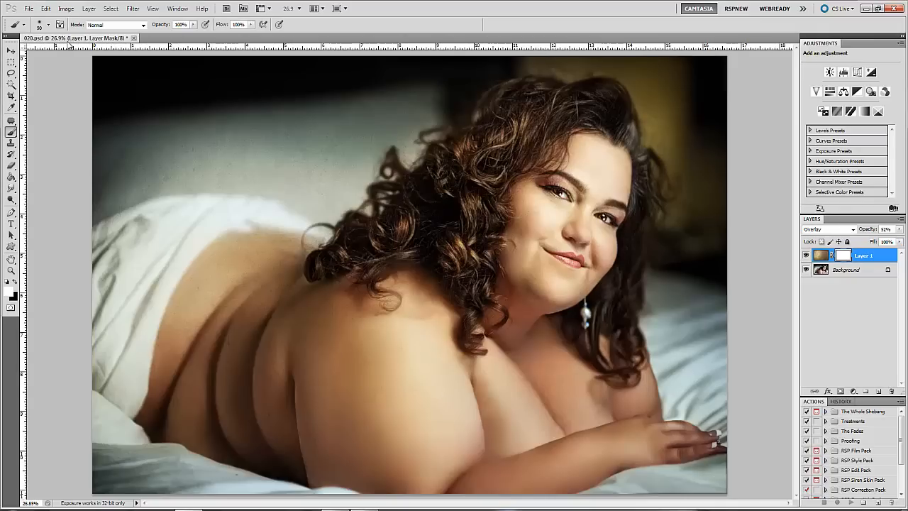
{"action": "left_click", "coordinate": [48, 24]}
{"action": "left_click_drag", "start_coordinate": [76, 54], "coordinate": [81, 55]}
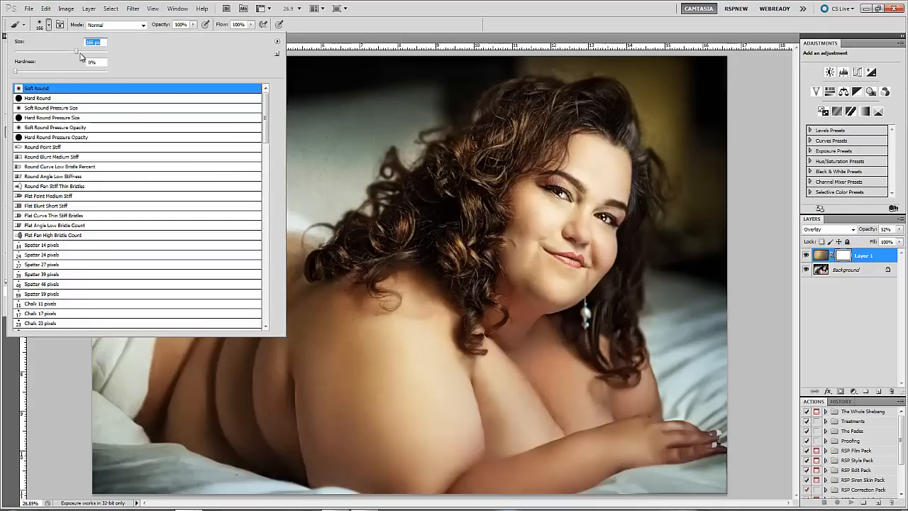
{"action": "left_click", "coordinate": [95, 54]}
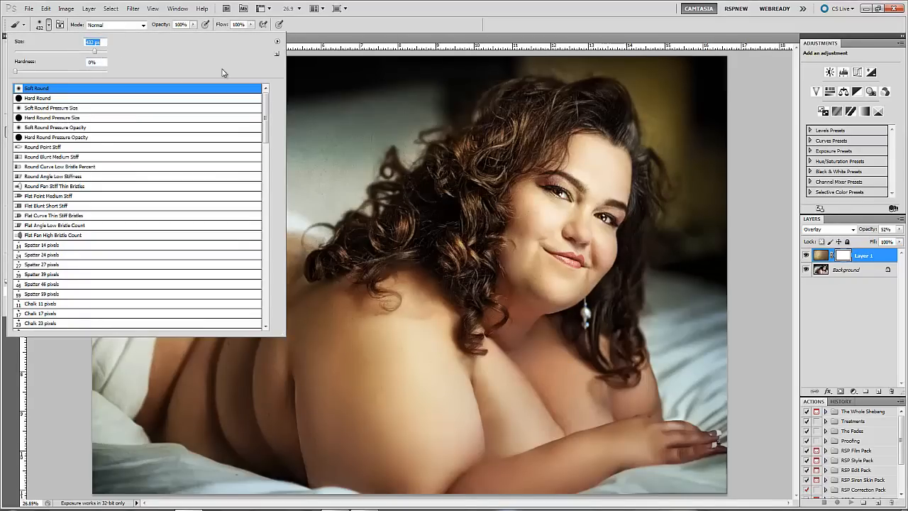
{"action": "left_click", "coordinate": [100, 53]}
{"action": "key", "text": "Return"}
{"action": "left_click", "coordinate": [193, 26]}
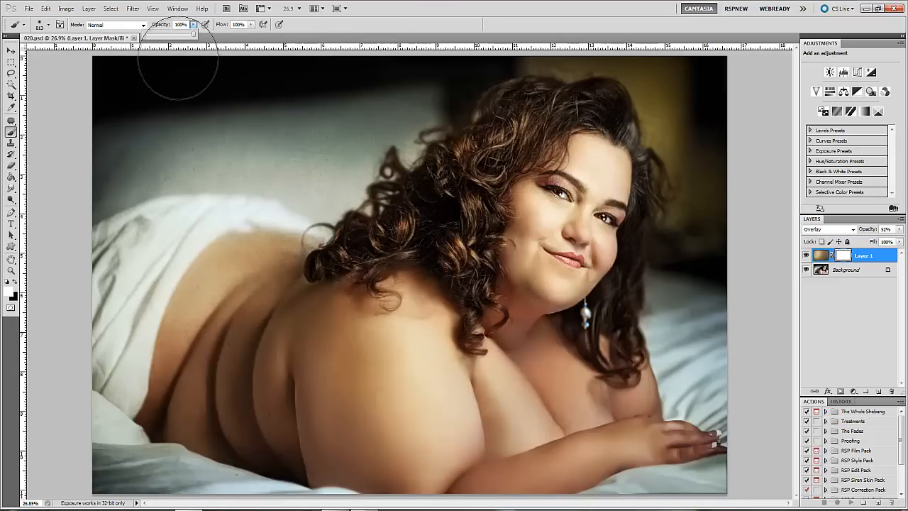
{"action": "left_click", "coordinate": [162, 36]}
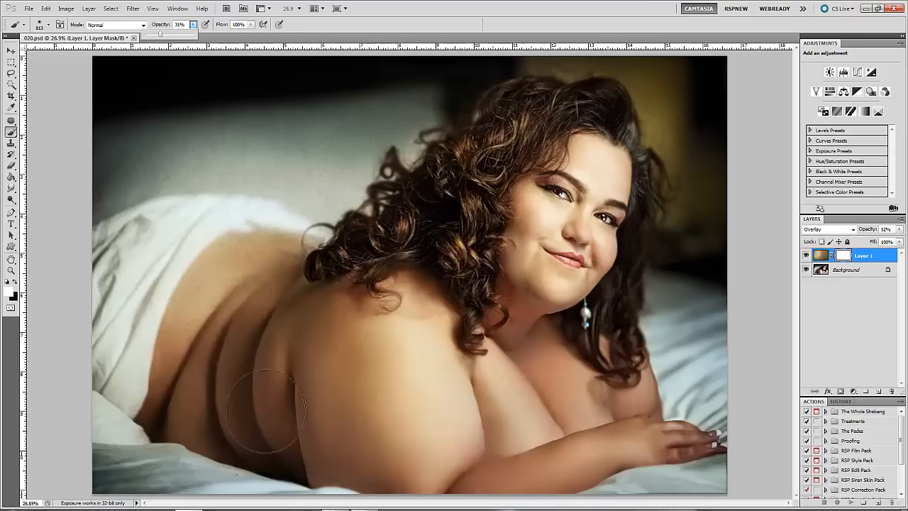
Make black the foreground colour, choose the Soft Round tip, and paint on the mask over the subject's skin
{"action": "left_click", "coordinate": [15, 282]}
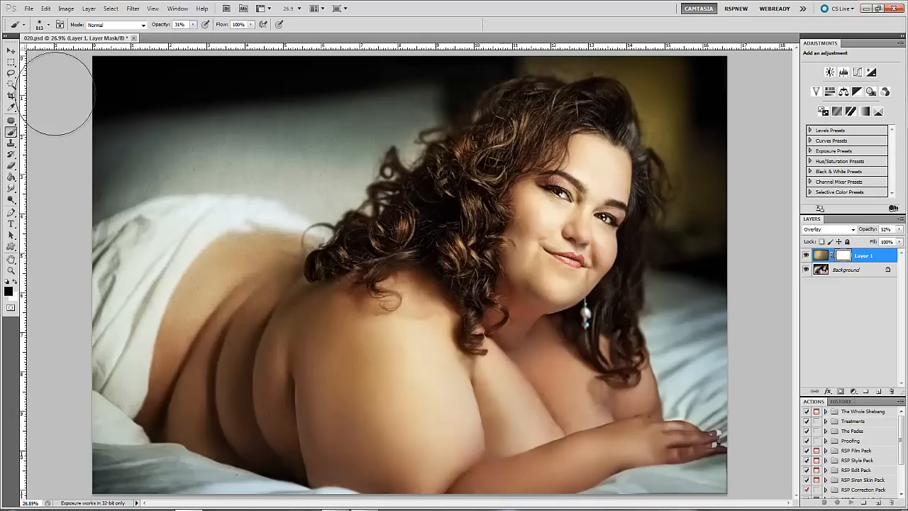
{"action": "left_click", "coordinate": [48, 26]}
{"action": "double_click", "coordinate": [44, 90]}
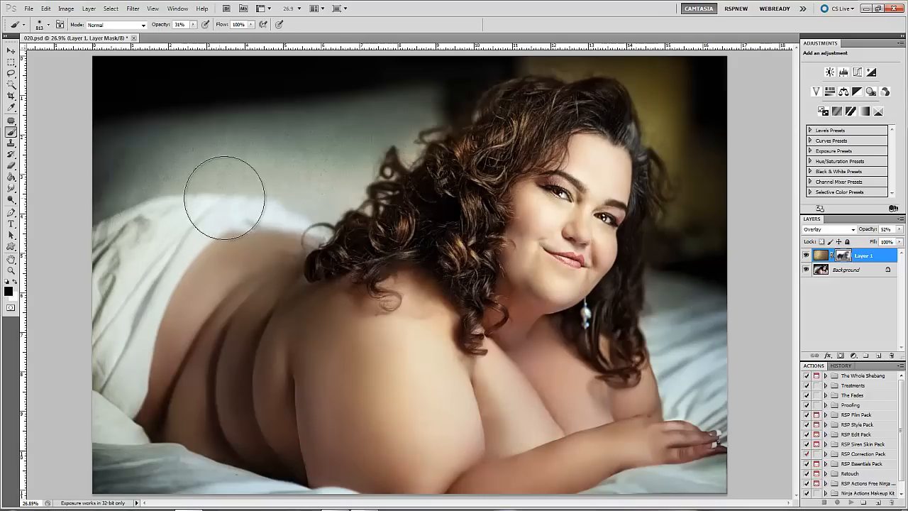
Enlarge the brush to 1200 px and continue masking the texture off the skin and background
{"action": "key", "text": "bracketright"}
{"action": "key", "text": "bracketright"}
{"action": "key", "text": "bracketright"}
{"action": "key", "text": "bracketright"}
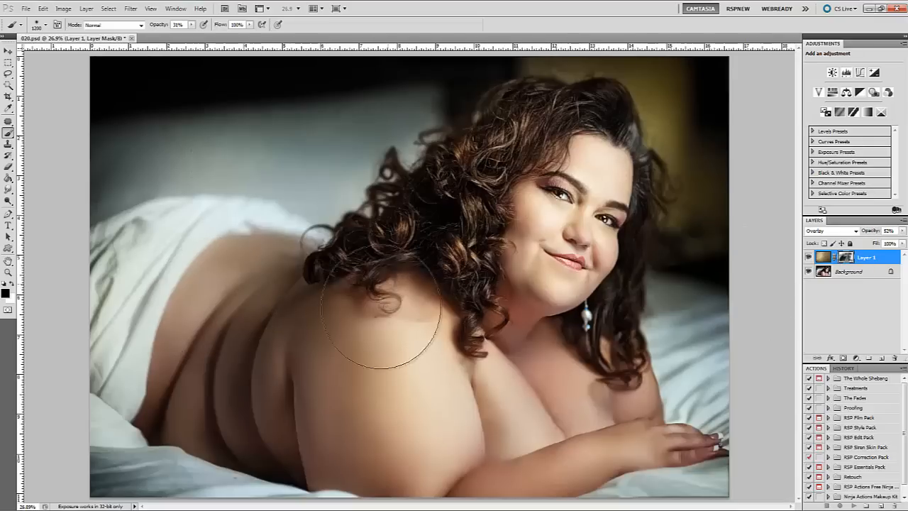
Paint white on the mask across the arms to restore the texture, and paint it out again with black
{"action": "left_click", "coordinate": [12, 284]}
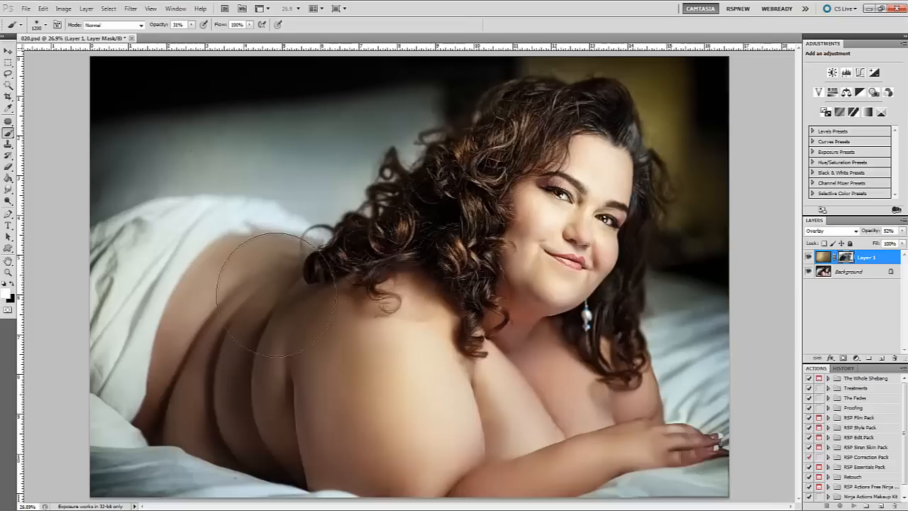
{"action": "mouse_move", "coordinate": [504, 396]}
{"action": "left_mouse_down"}
{"action": "mouse_move", "coordinate": [546, 377]}
{"action": "mouse_move", "coordinate": [643, 379]}
{"action": "mouse_move", "coordinate": [411, 282]}
{"action": "mouse_move", "coordinate": [429, 399]}
{"action": "mouse_move", "coordinate": [636, 431]}
{"action": "left_mouse_up"}
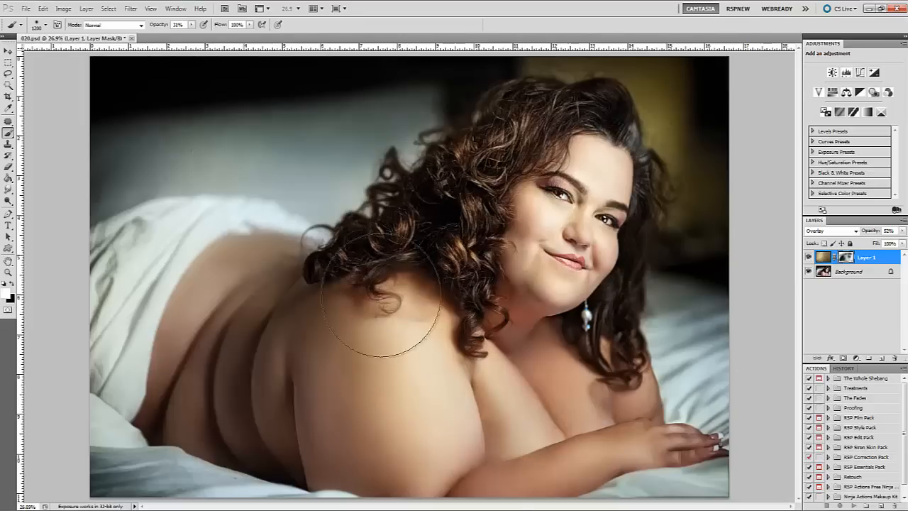
{"action": "key", "text": "x"}
{"action": "mouse_move", "coordinate": [407, 412]}
{"action": "left_mouse_down"}
{"action": "mouse_move", "coordinate": [453, 397]}
{"action": "mouse_move", "coordinate": [638, 414]}
{"action": "mouse_move", "coordinate": [659, 398]}
{"action": "left_mouse_up"}
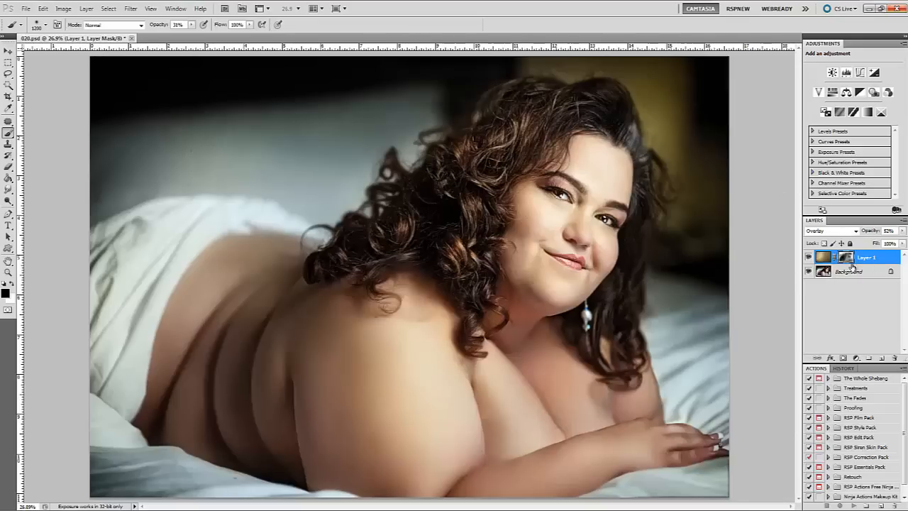
Toggle the texture layer's visibility repeatedly to compare the photo with and without it, and delete the texture layer
{"action": "left_click", "coordinate": [809, 258]}
{"action": "left_click", "coordinate": [810, 257]}
{"action": "left_click", "coordinate": [810, 258]}
{"action": "left_click", "coordinate": [810, 257]}
{"action": "left_click", "coordinate": [810, 257]}
{"action": "left_click", "coordinate": [810, 257]}
{"action": "left_click", "coordinate": [810, 257]}
{"action": "left_click", "coordinate": [809, 257]}
{"action": "left_click", "coordinate": [810, 258]}
{"action": "left_click", "coordinate": [810, 257]}
{"action": "left_click_drag", "start_coordinate": [821, 258], "coordinate": [892, 356]}
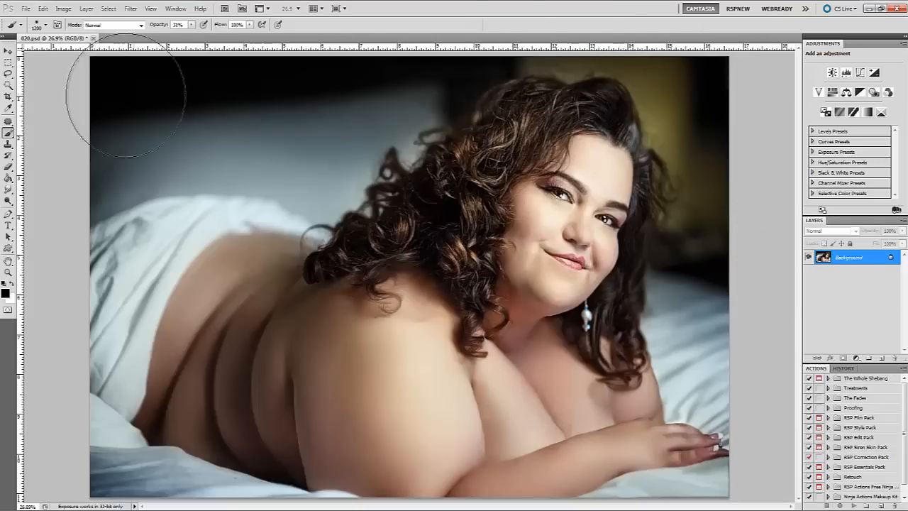
{"action": "left_click", "coordinate": [86, 9]}
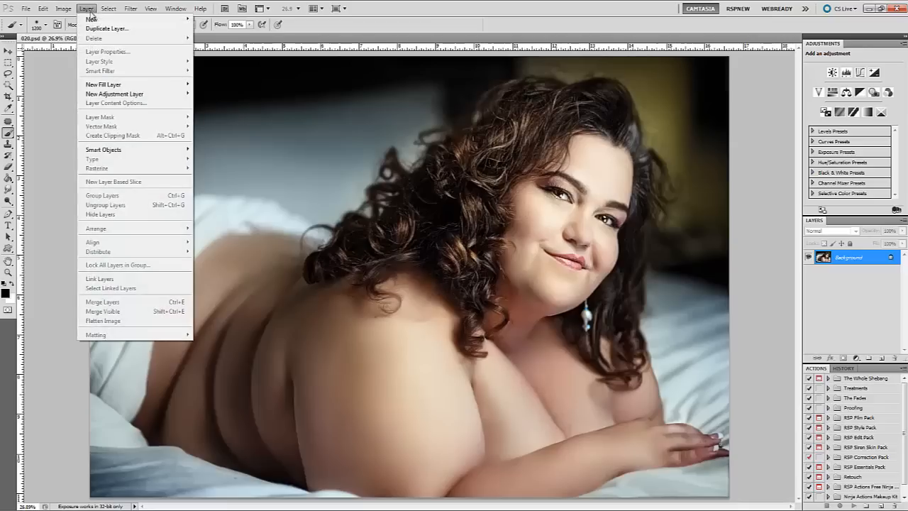
{"action": "left_click", "coordinate": [843, 260]}
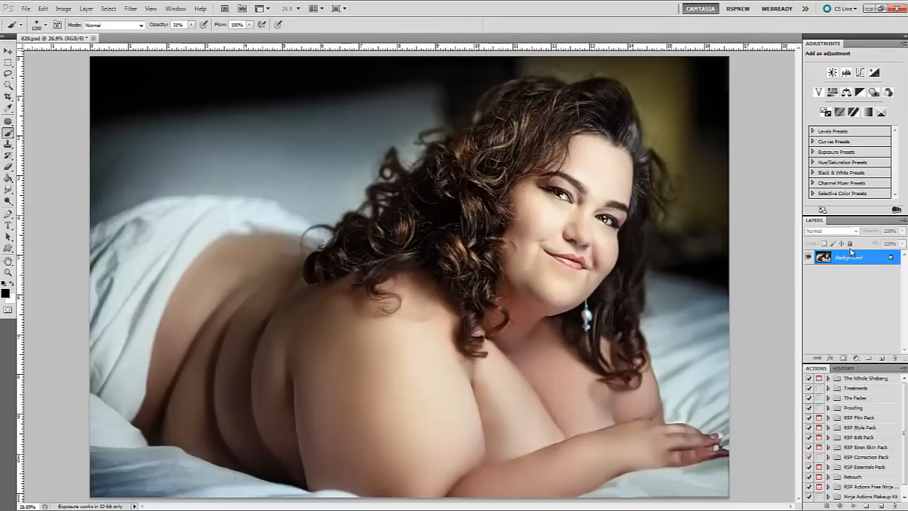
{"action": "key", "text": "ctrl+j"}
{"action": "key", "text": "ctrl+z"}
Duplicate the Background layer and apply a strong Gaussian Blur to the copy
{"action": "mouse_move", "coordinate": [824, 260]}
{"action": "left_mouse_down"}
{"action": "mouse_move", "coordinate": [847, 340]}
{"action": "mouse_move", "coordinate": [881, 357]}
{"action": "left_mouse_up"}
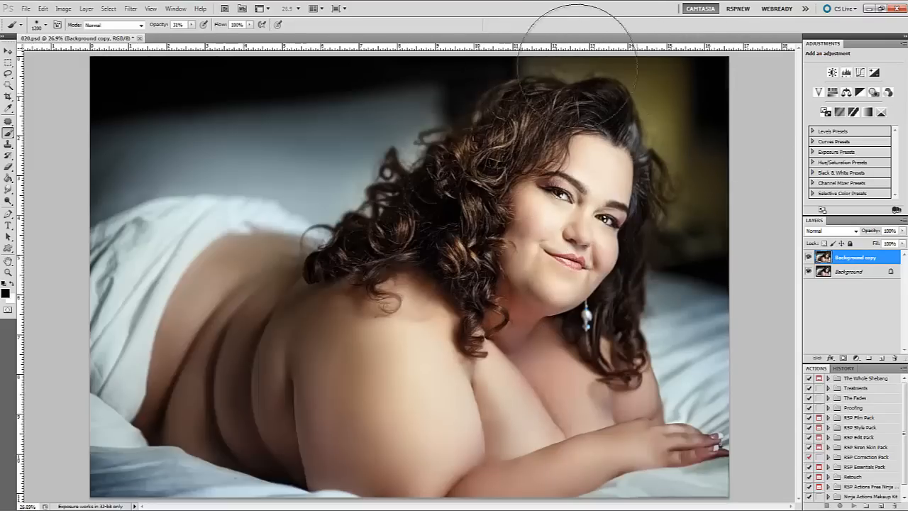
{"action": "left_click", "coordinate": [130, 8]}
{"action": "mouse_move", "coordinate": [163, 98]}
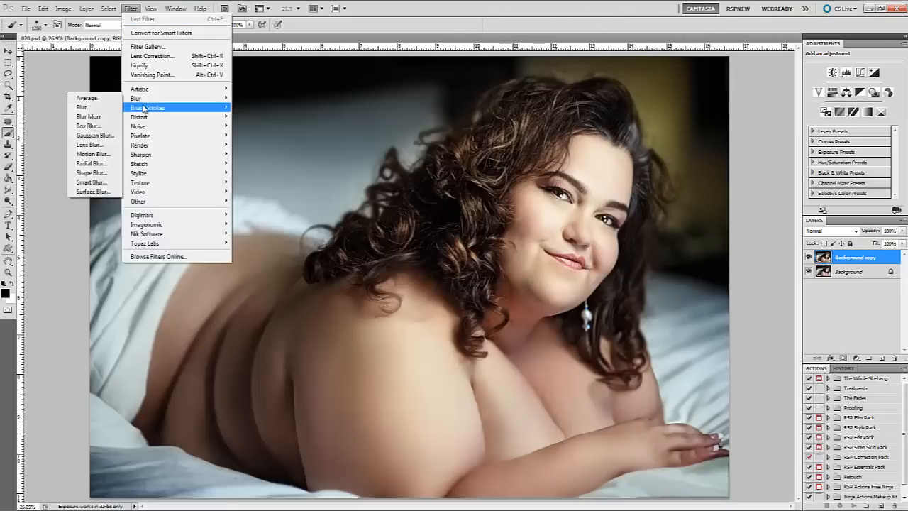
{"action": "left_click", "coordinate": [98, 136]}
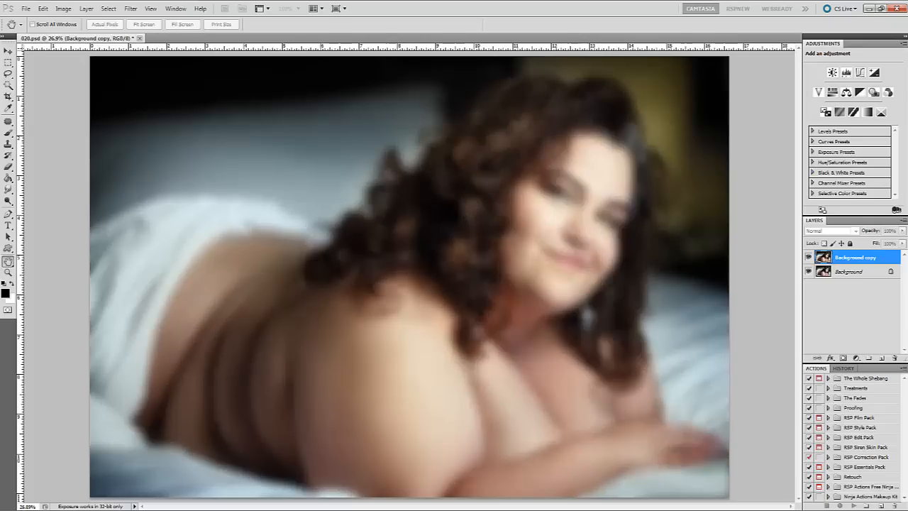
{"action": "key", "text": "b"}
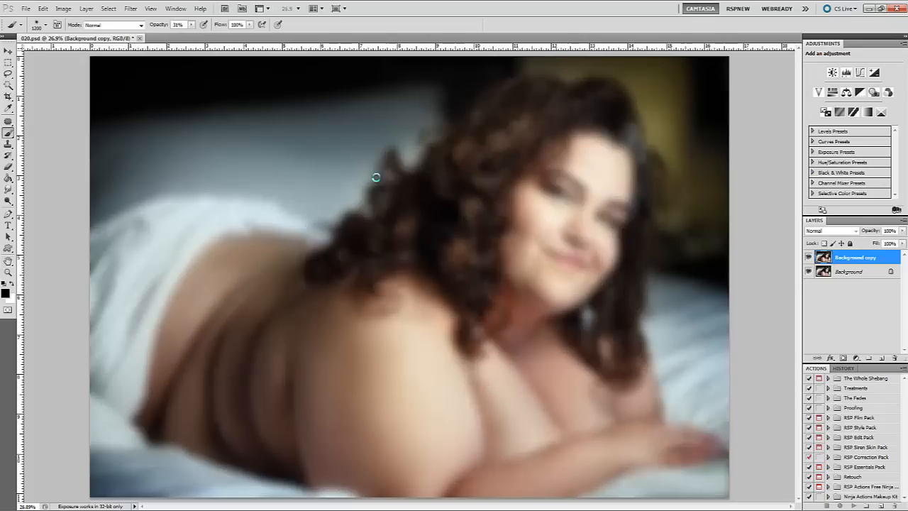
Add 1% uniform monochromatic noise to the blurred Background copy, and apply the same noise a second time
{"action": "left_click", "coordinate": [129, 8]}
{"action": "mouse_move", "coordinate": [145, 127]}
{"action": "left_click", "coordinate": [79, 125]}
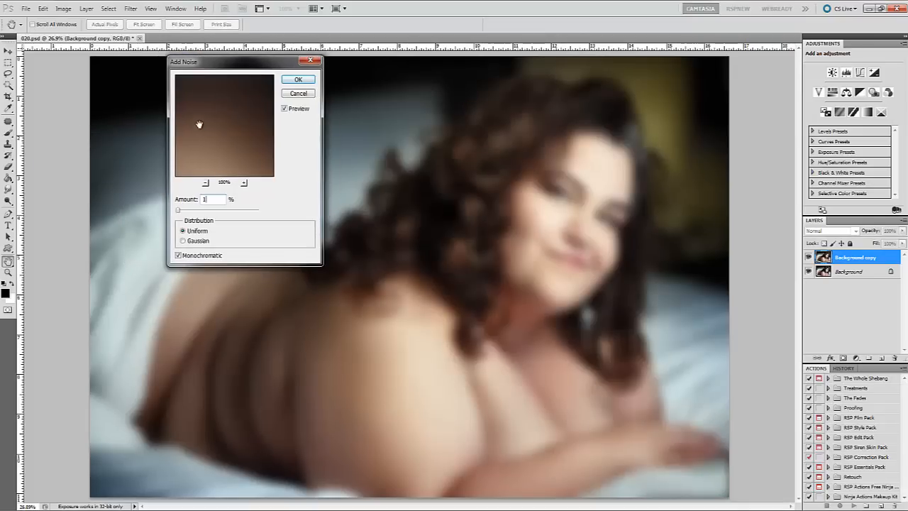
{"action": "key", "text": "Return"}
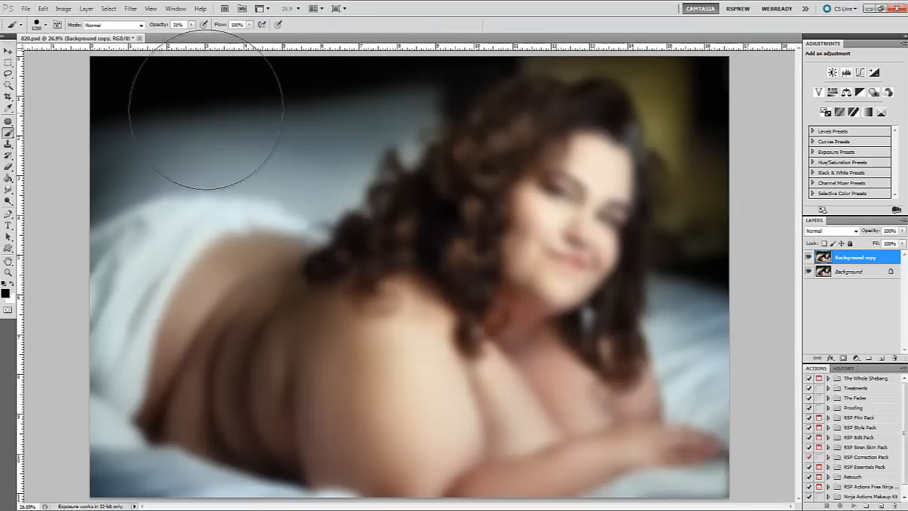
{"action": "left_click", "coordinate": [132, 9]}
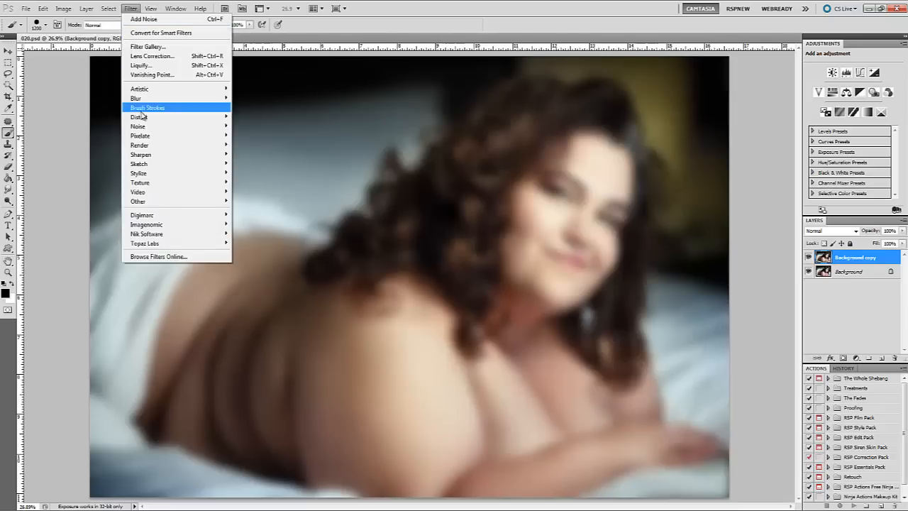
{"action": "mouse_move", "coordinate": [140, 126]}
{"action": "left_click", "coordinate": [91, 131]}
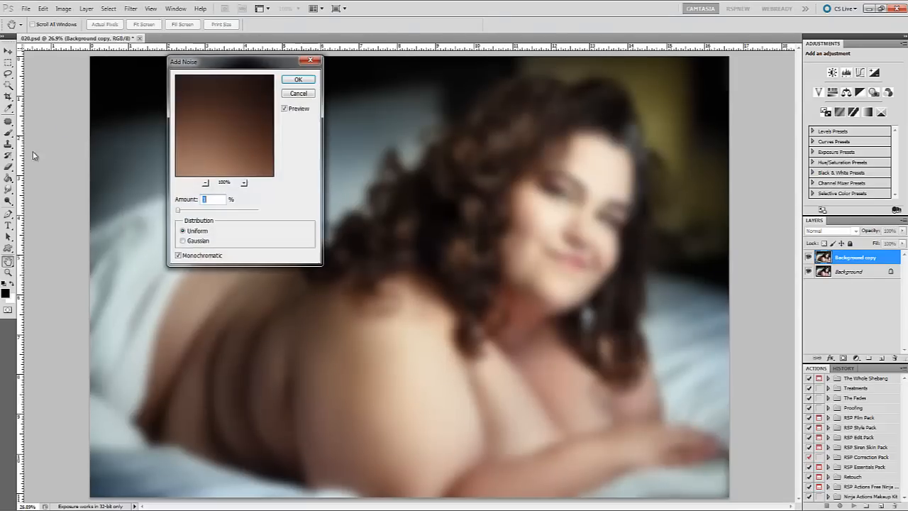
{"action": "key", "text": "Return"}
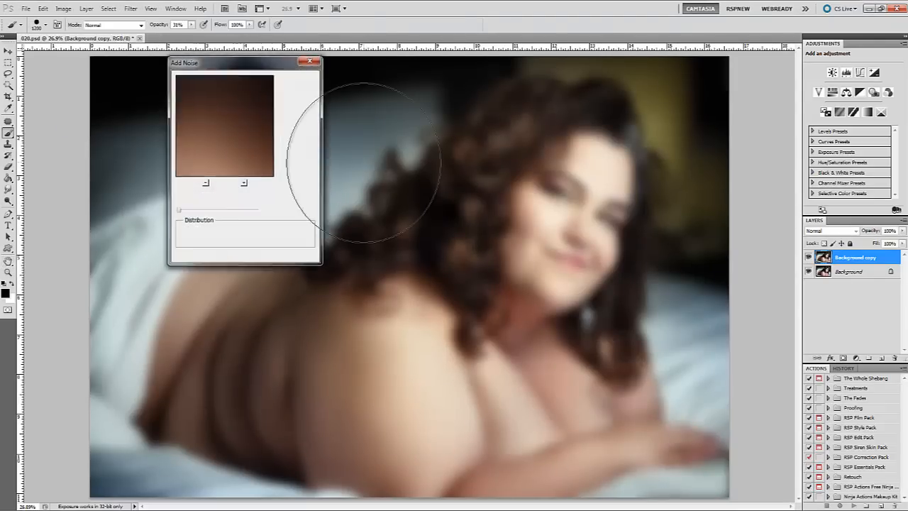
Add a Hide All layer mask to the blurred Background copy
{"action": "left_click", "coordinate": [86, 9]}
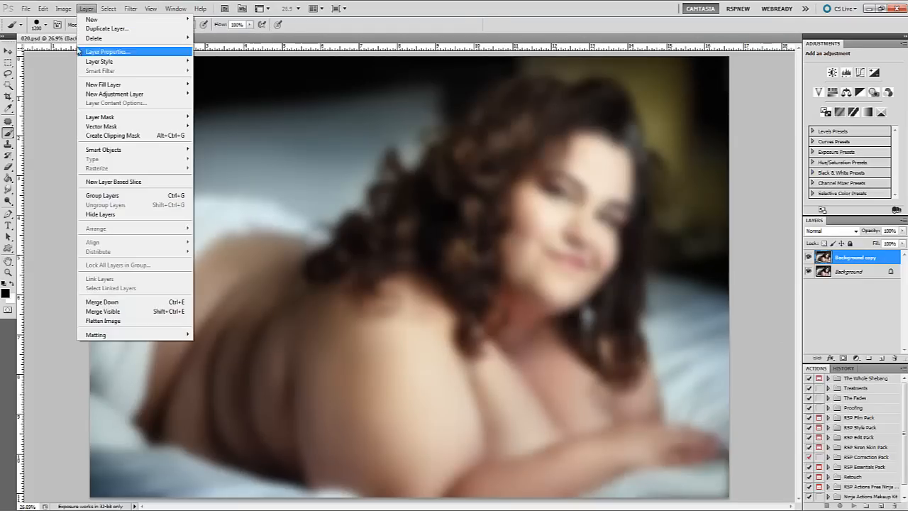
{"action": "mouse_move", "coordinate": [96, 119]}
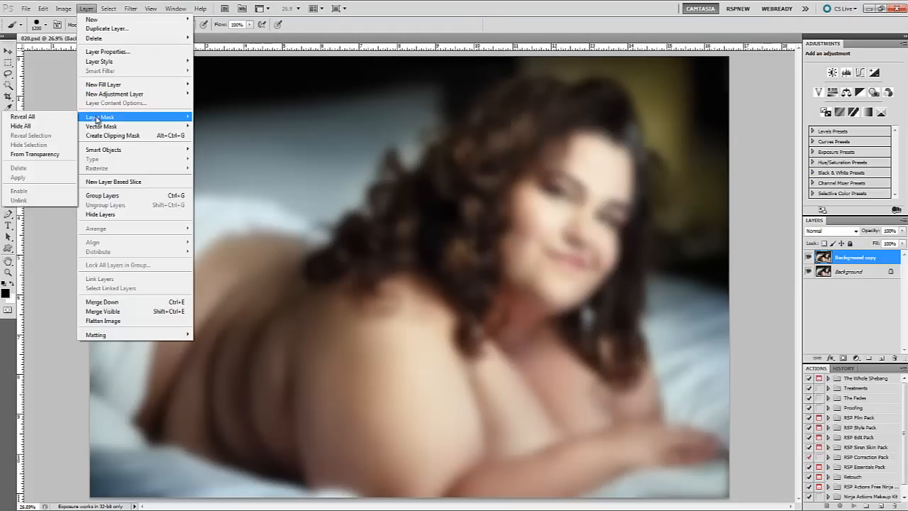
{"action": "left_click", "coordinate": [25, 126]}
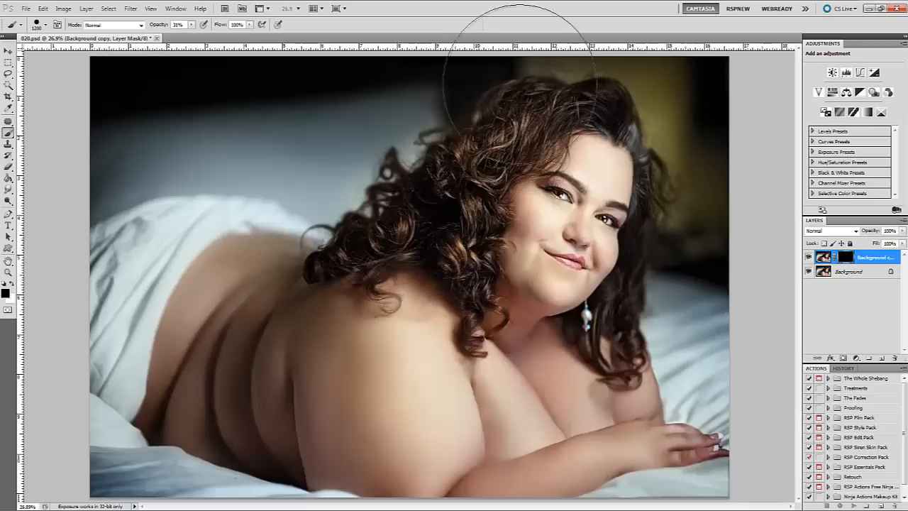
Make white the foreground colour, reduce the brush to 250 px and choose the Soft Round tip for painting on the mask
{"action": "left_click", "coordinate": [11, 283]}
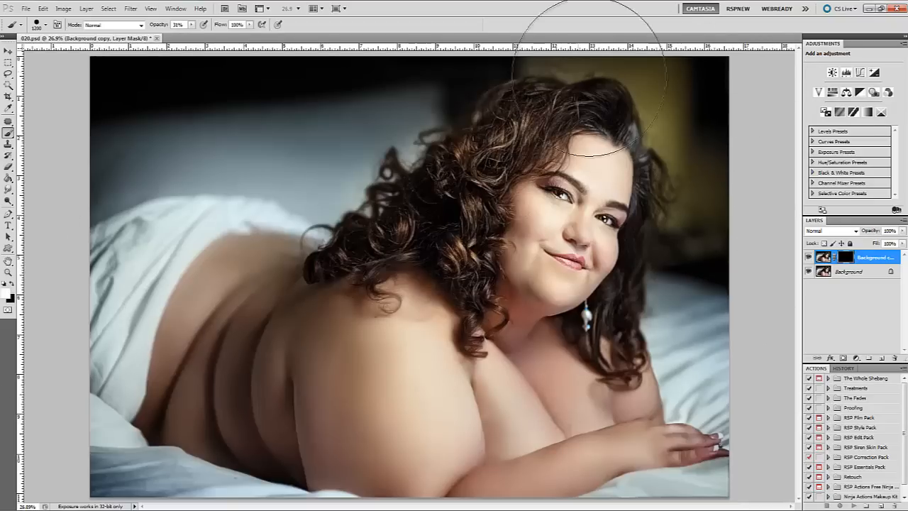
{"action": "key", "text": "bracketleft"}
{"action": "key", "text": "bracketleft"}
{"action": "key", "text": "bracketleft"}
{"action": "key", "text": "bracketleft"}
{"action": "key", "text": "bracketleft"}
{"action": "key", "text": "bracketleft"}
{"action": "key", "text": "bracketleft"}
{"action": "key", "text": "bracketleft"}
{"action": "key", "text": "bracketleft"}
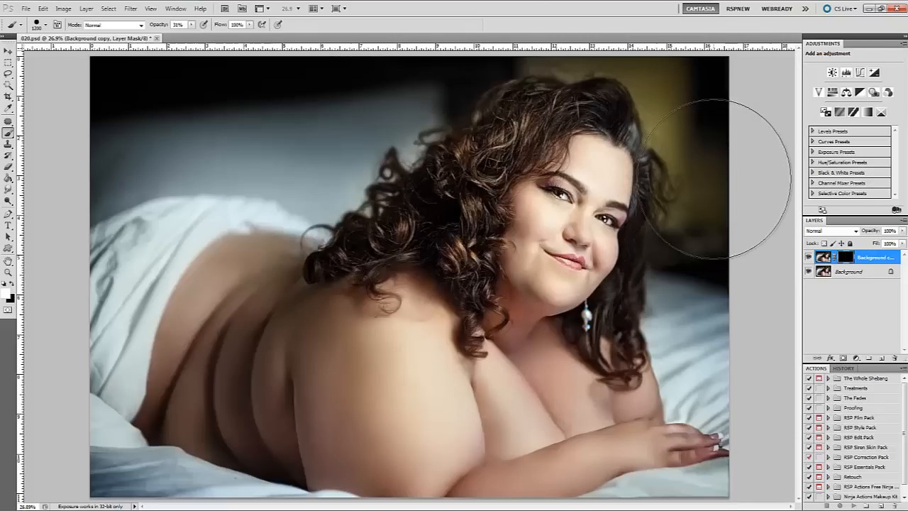
{"action": "key", "text": "bracketleft"}
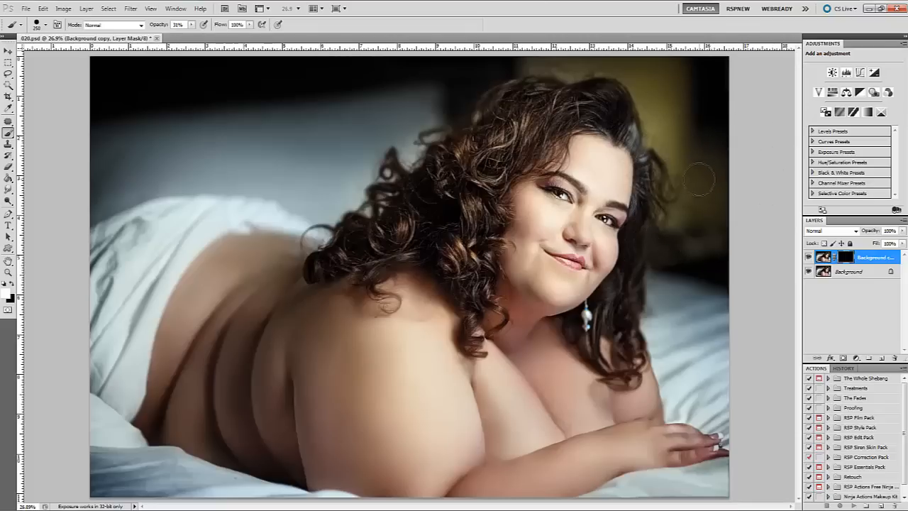
{"action": "left_click", "coordinate": [45, 25]}
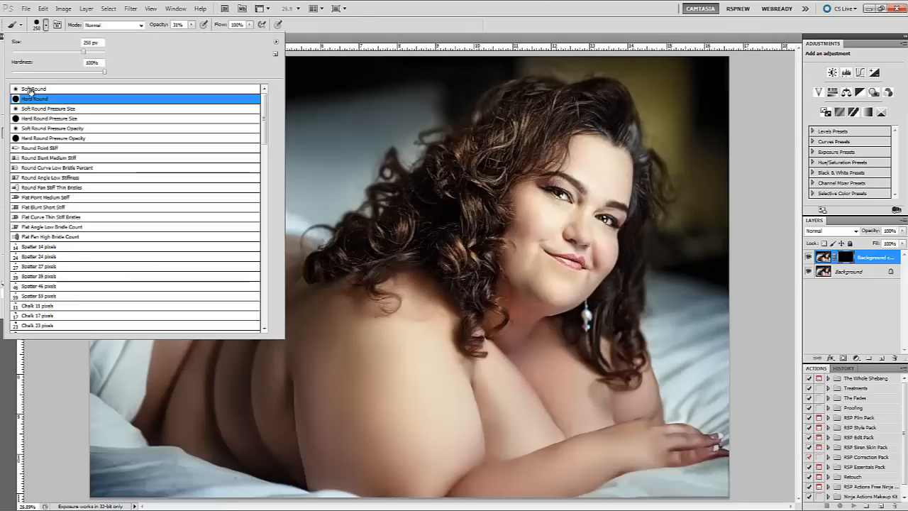
{"action": "left_click", "coordinate": [44, 89]}
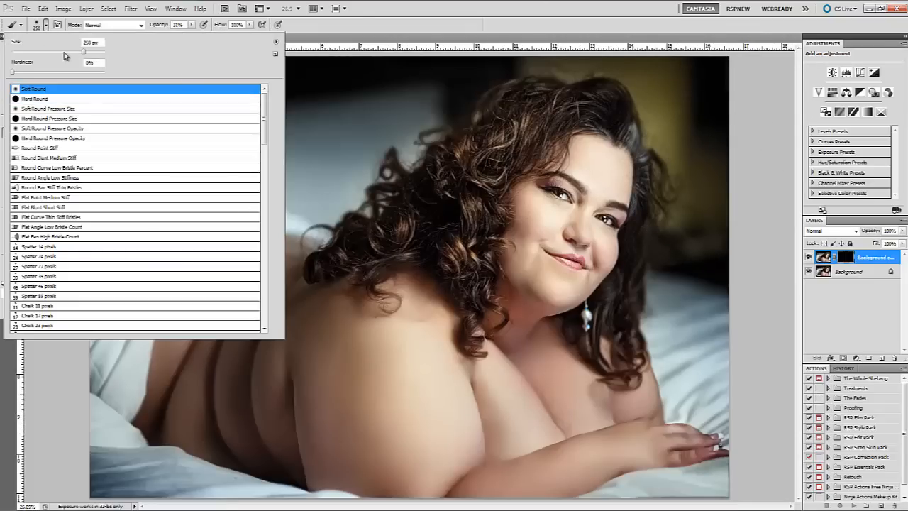
{"action": "left_click", "coordinate": [469, 16]}
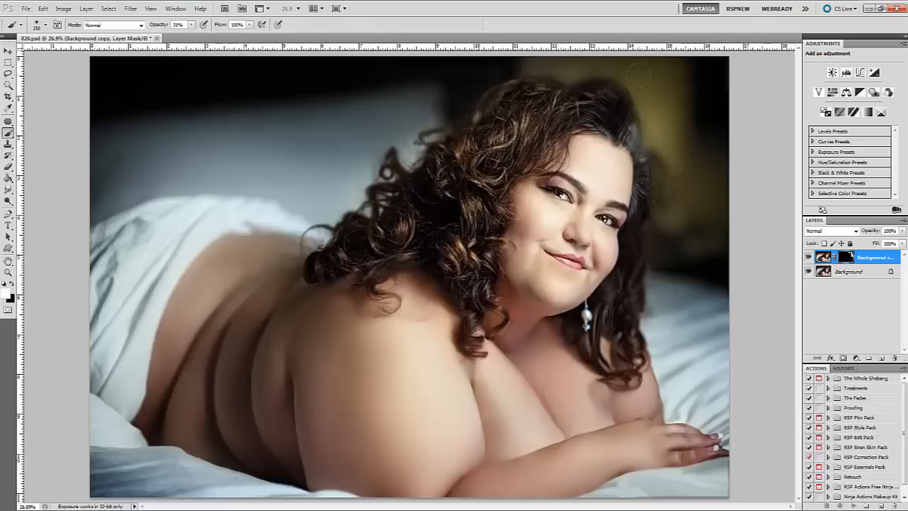
Reduce the brush to 175 px and paint white on the mask along the hair edges and skin folds to reveal the blur
{"action": "key", "text": "bracketleft"}
{"action": "key", "text": "bracketleft"}
{"action": "key", "text": "bracketleft"}
{"action": "key", "text": "bracketleft"}
{"action": "key", "text": "bracketleft"}
{"action": "key", "text": "bracketleft"}
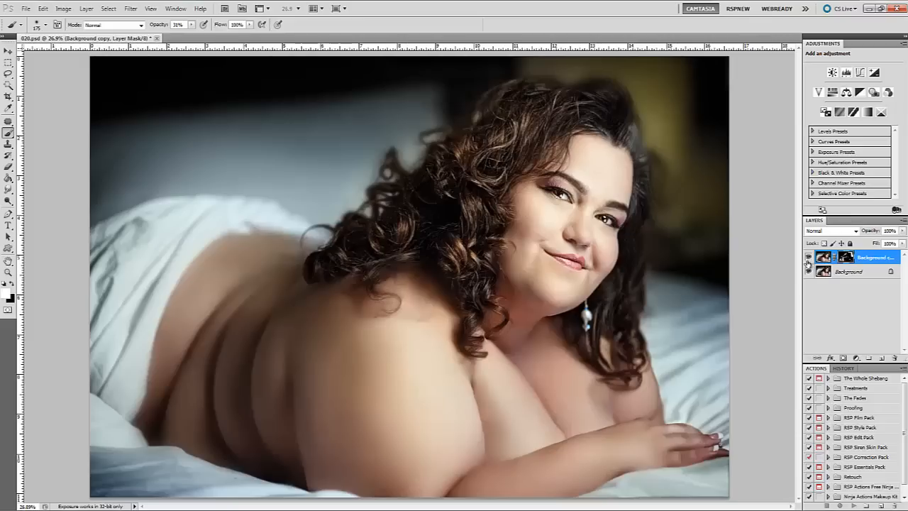
Toggle the masked blur layer off and on to compare, try different opacities and set the layer's opacity to 88%
{"action": "left_click", "coordinate": [808, 257]}
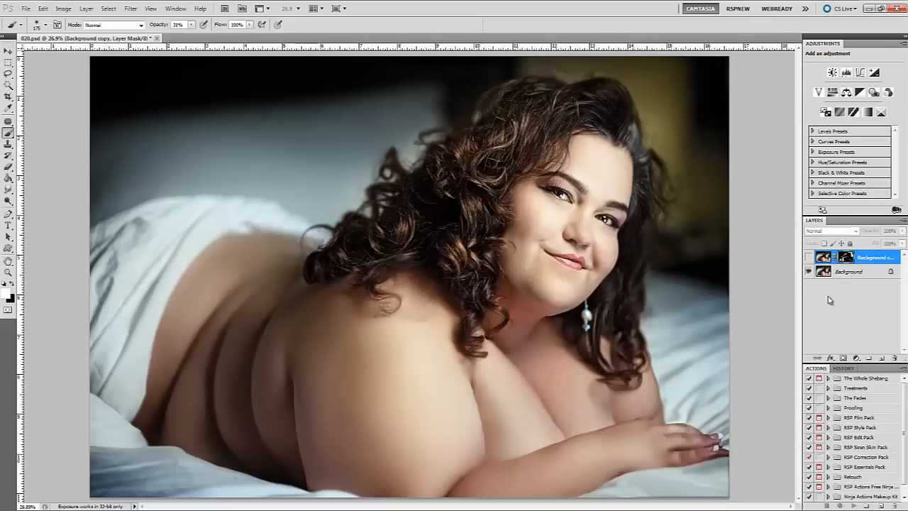
{"action": "left_click", "coordinate": [809, 257]}
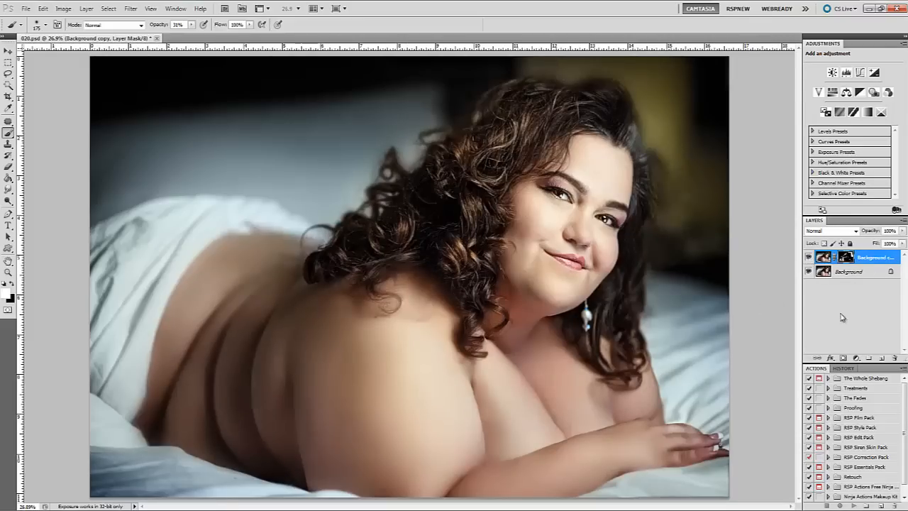
{"action": "left_click", "coordinate": [900, 230]}
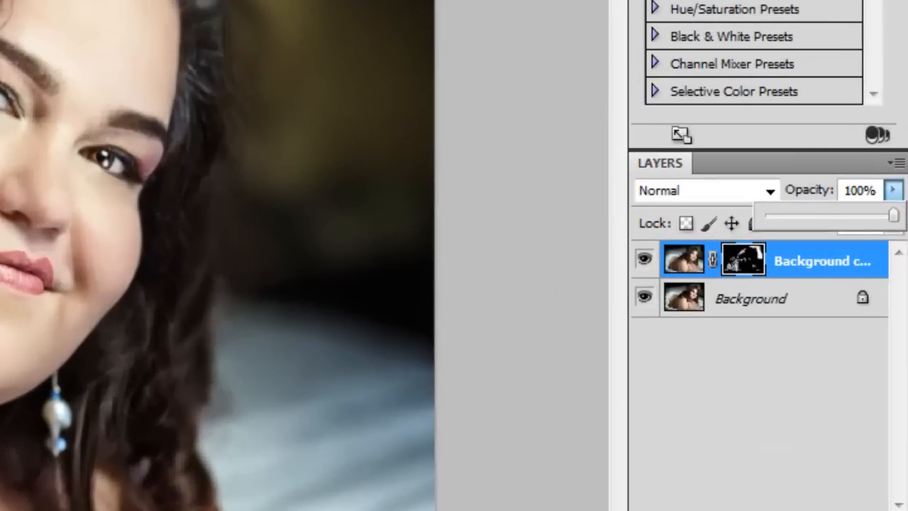
{"action": "left_click", "coordinate": [888, 190]}
{"action": "left_click", "coordinate": [888, 190]}
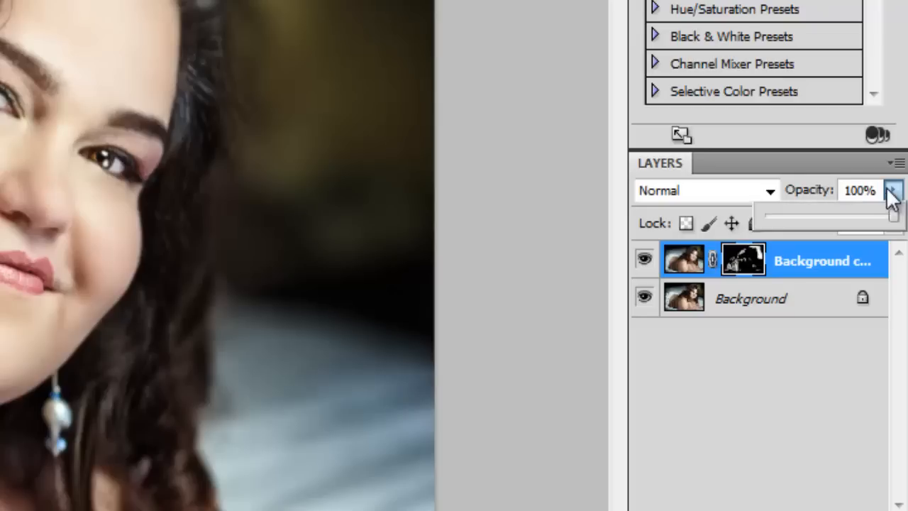
{"action": "left_click_drag", "start_coordinate": [892, 214], "coordinate": [798, 217]}
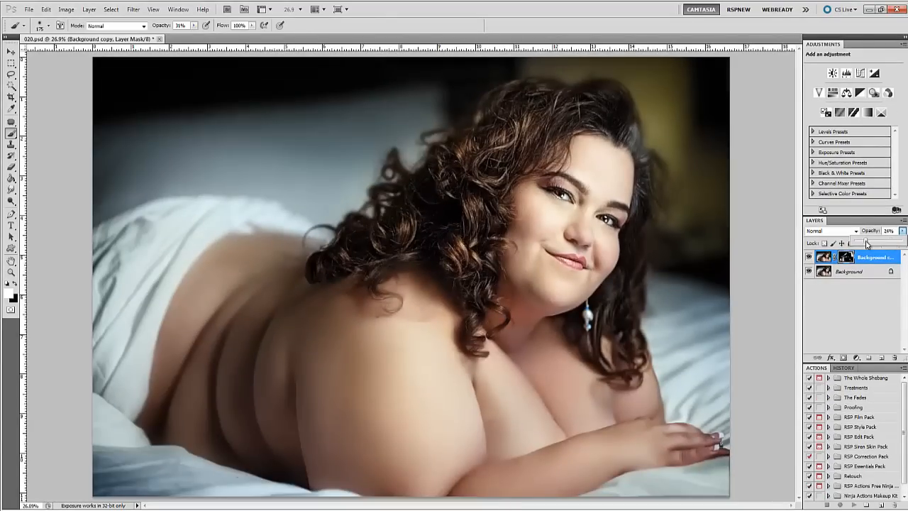
{"action": "left_click_drag", "start_coordinate": [866, 244], "coordinate": [901, 240]}
{"action": "left_click", "coordinate": [872, 231]}
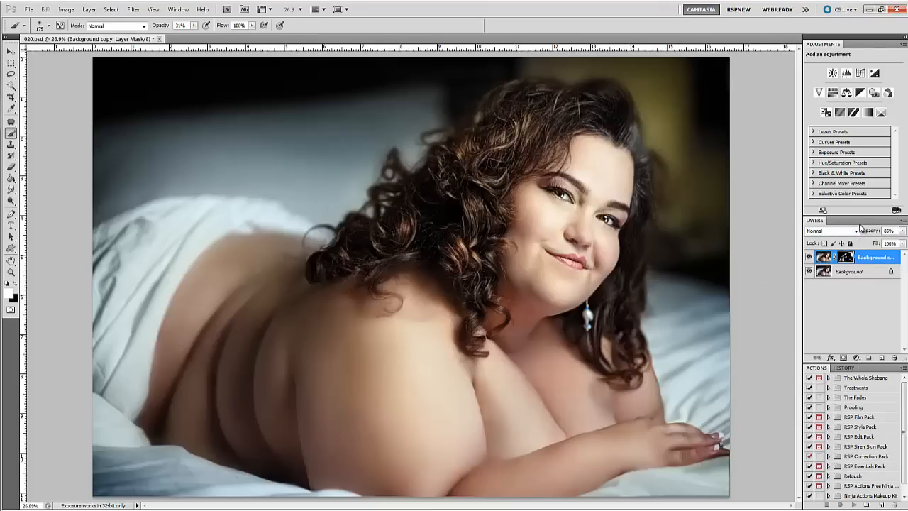
Merge the masked blur layer into the Background layer, undoing the merge once and redoing it
{"action": "key", "text": "ctrl+e"}
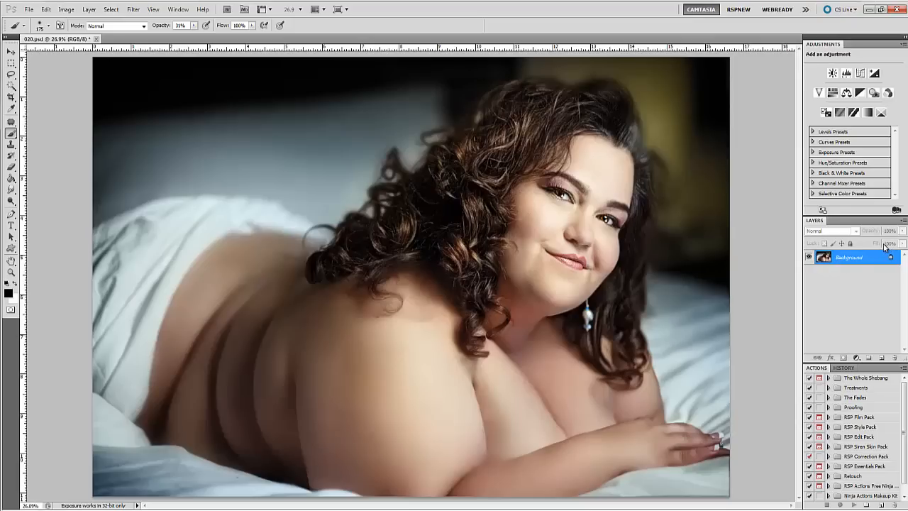
{"action": "key", "text": "ctrl+z"}
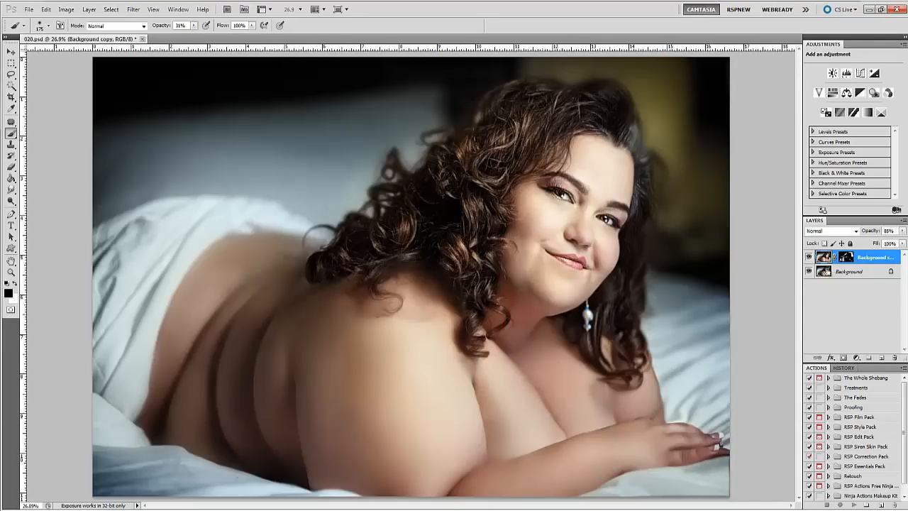
{"action": "key", "text": "ctrl+z"}
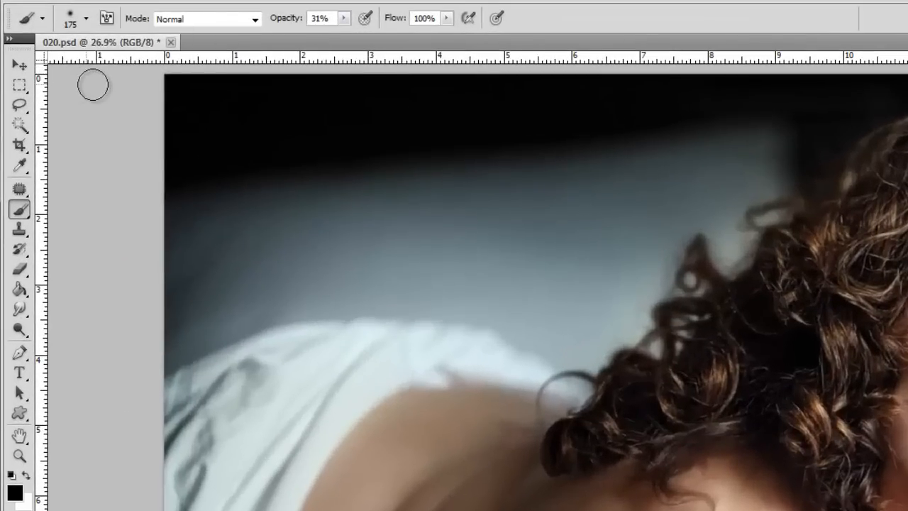
Review the retouching tools, including the Lasso, Eyedropper and Spot Healing Brush, and return to the Patch Tool
{"action": "left_click", "coordinate": [20, 109]}
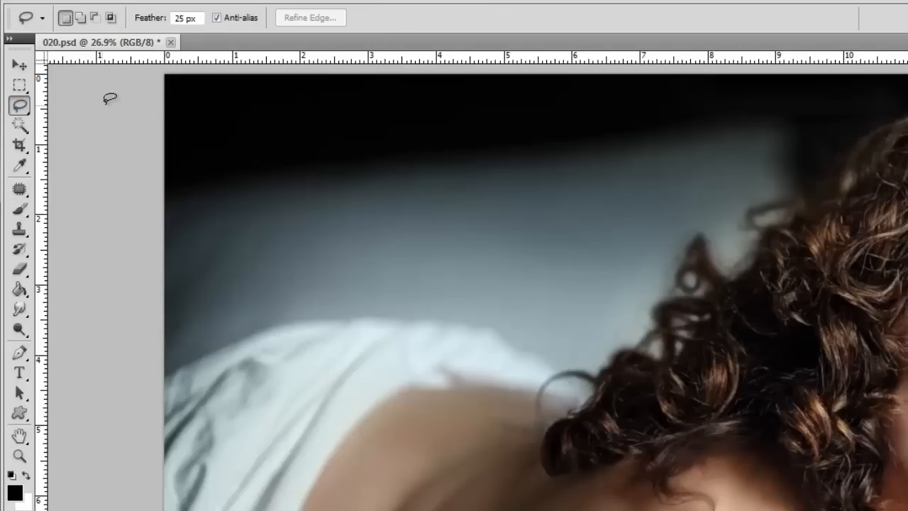
{"action": "left_click", "coordinate": [20, 166]}
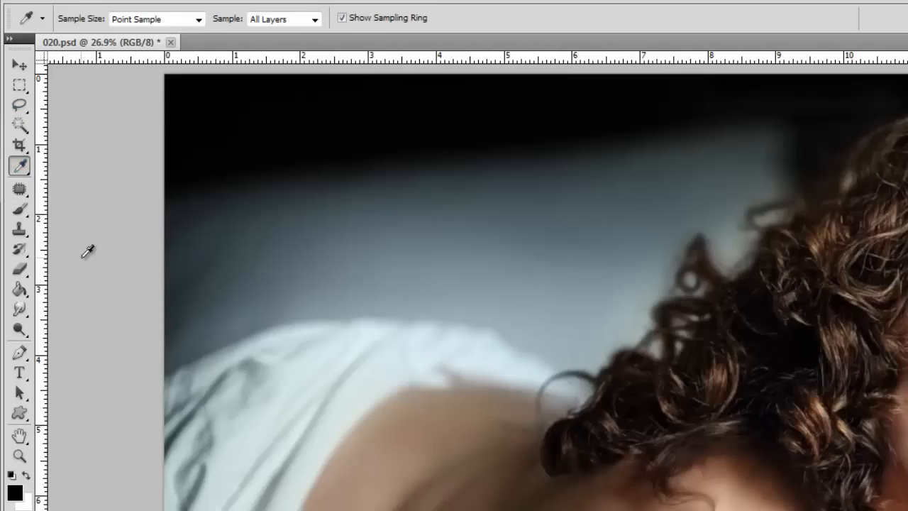
{"action": "left_click", "coordinate": [20, 193]}
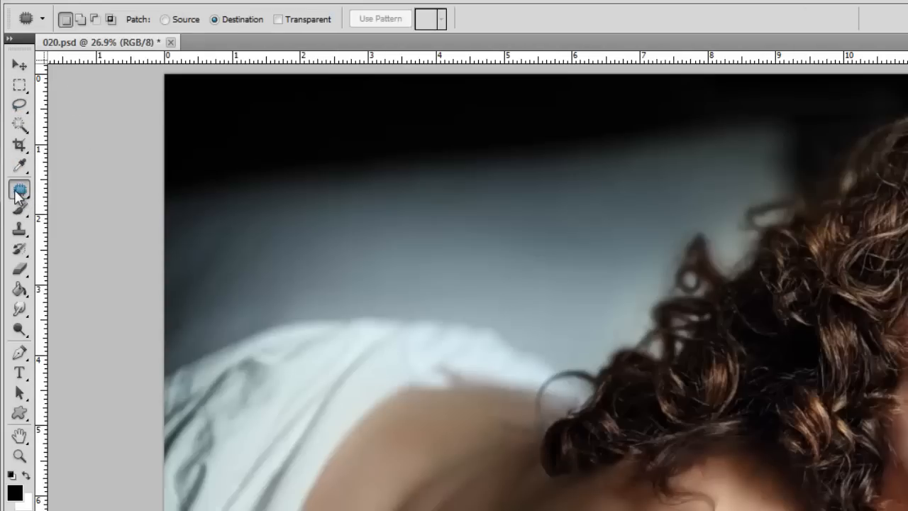
{"action": "right_click", "coordinate": [19, 193]}
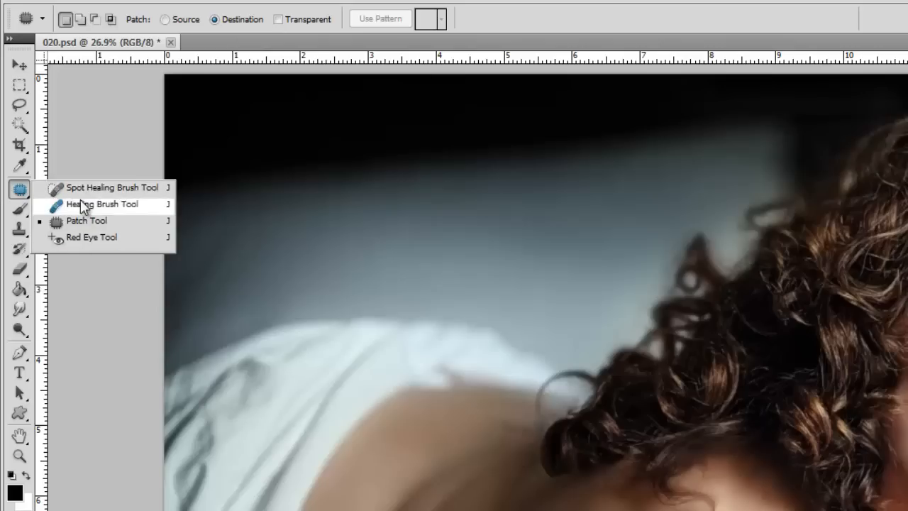
{"action": "left_click", "coordinate": [41, 187]}
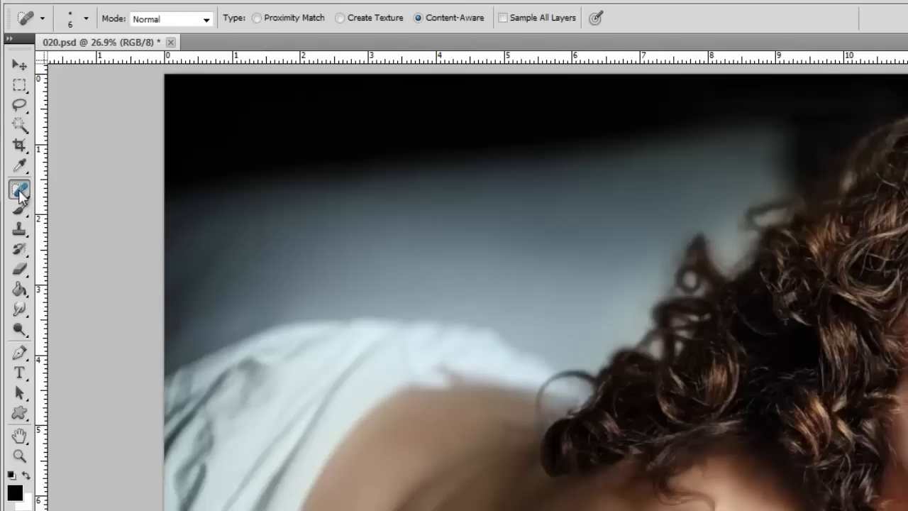
{"action": "right_click", "coordinate": [19, 188]}
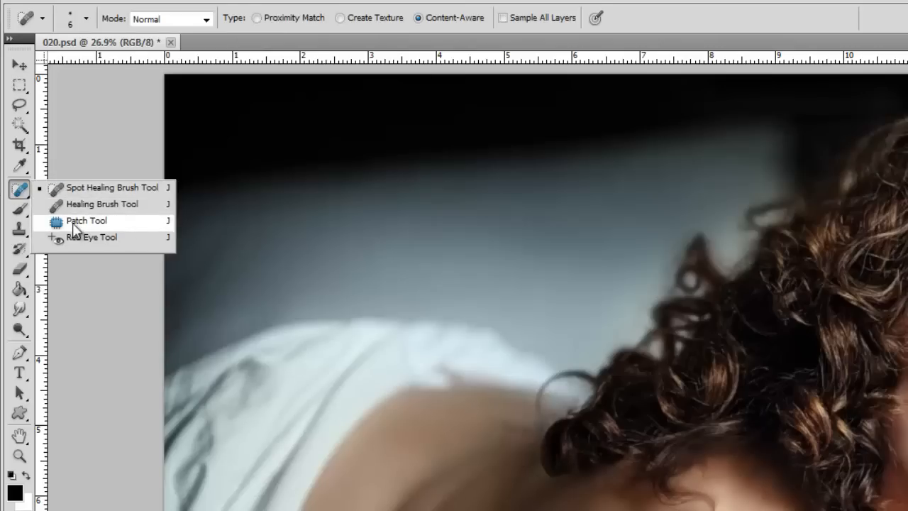
{"action": "left_click", "coordinate": [73, 223]}
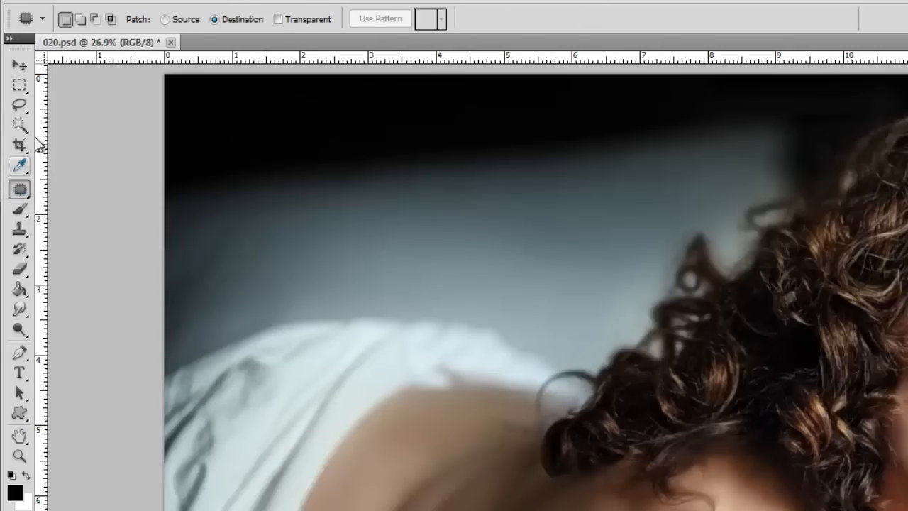
Examine the lasso tool variants and choose the standard Lasso Tool
{"action": "left_click", "coordinate": [20, 105]}
{"action": "right_click", "coordinate": [19, 105]}
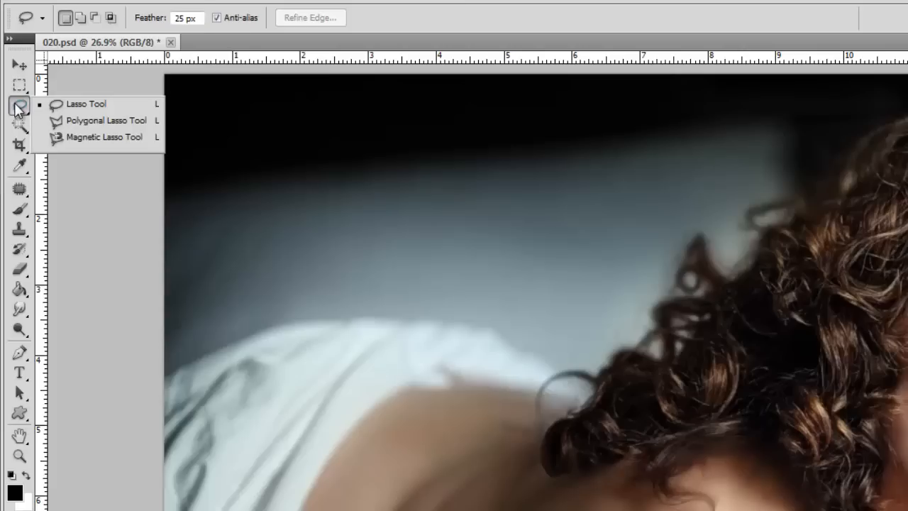
{"action": "left_click", "coordinate": [75, 107]}
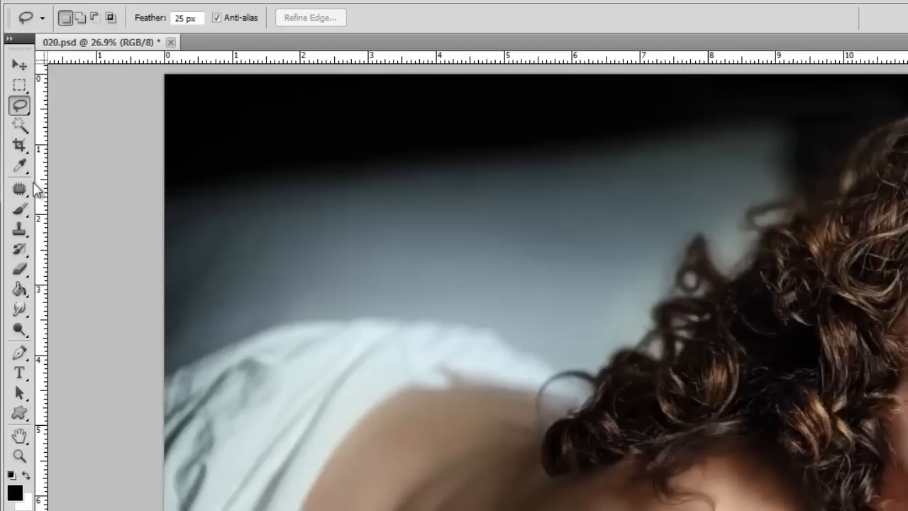
Compare the Clone Stamp and Brush tool groups and their variants, ending with the Brush Tool
{"action": "left_click", "coordinate": [20, 229]}
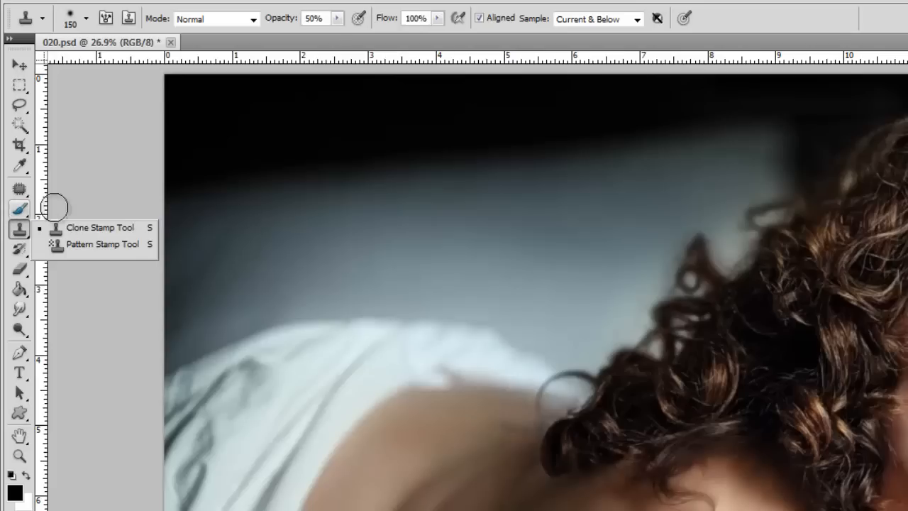
{"action": "left_click", "coordinate": [20, 209]}
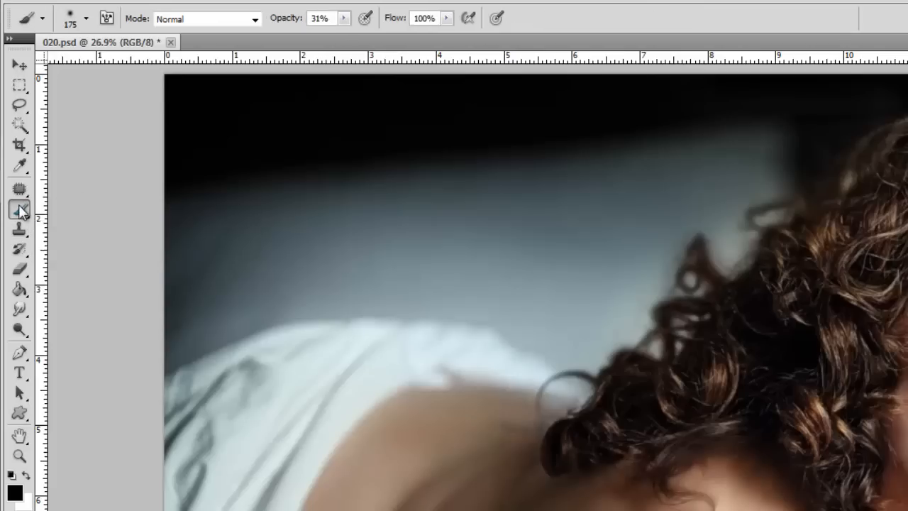
{"action": "left_click", "coordinate": [19, 229]}
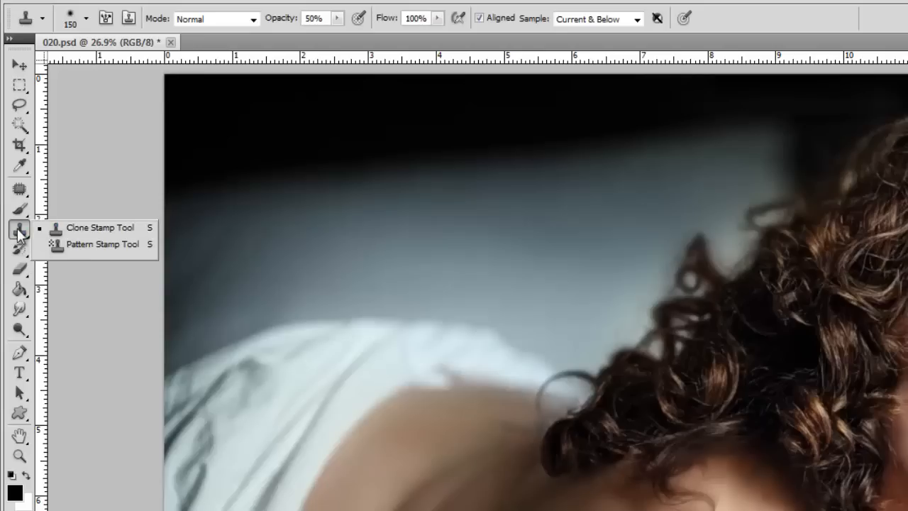
{"action": "left_click", "coordinate": [17, 229]}
{"action": "left_click", "coordinate": [13, 233]}
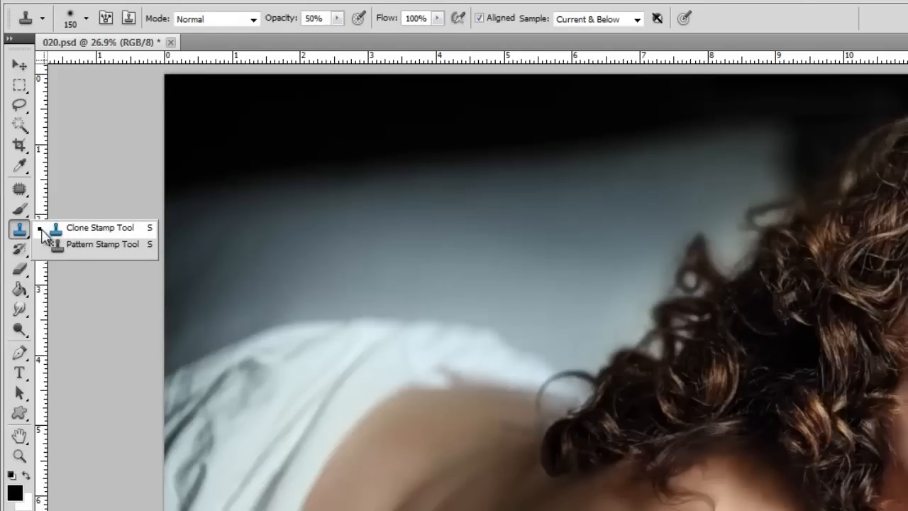
{"action": "left_click", "coordinate": [16, 234]}
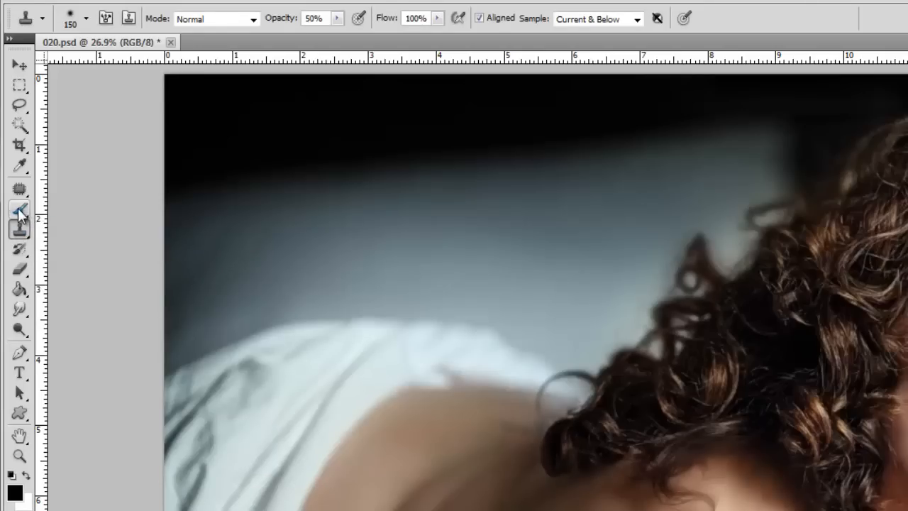
{"action": "left_click", "coordinate": [23, 211]}
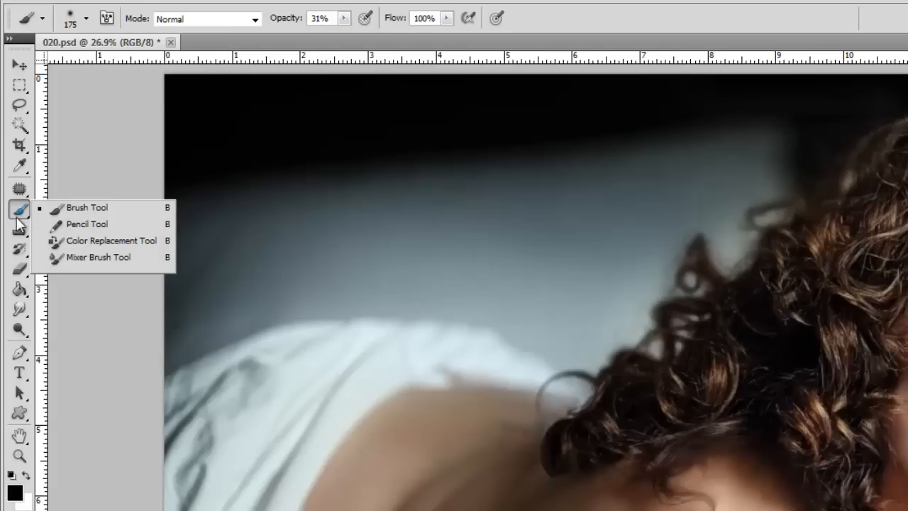
{"action": "left_click", "coordinate": [19, 212]}
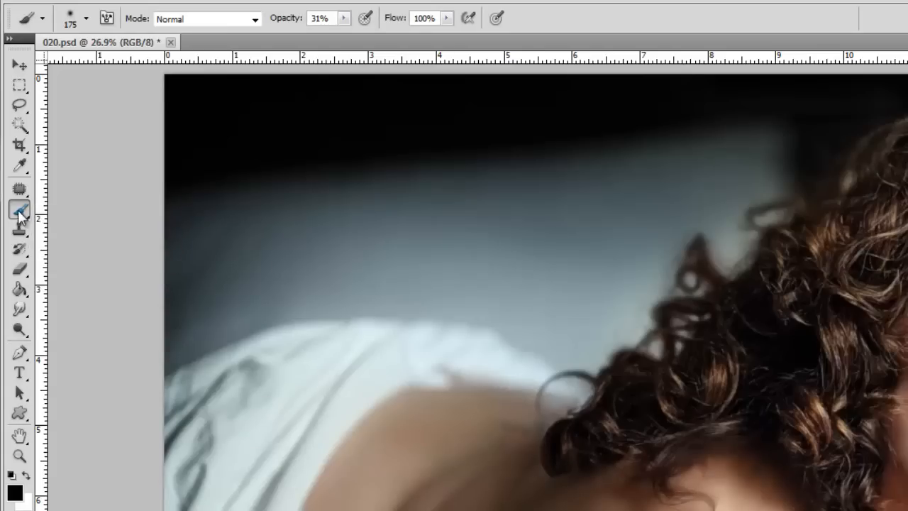
Examine the variants in the Eraser, Smudge and Dodge tool groups, ending with the Dodge Tool
{"action": "left_click", "coordinate": [20, 269]}
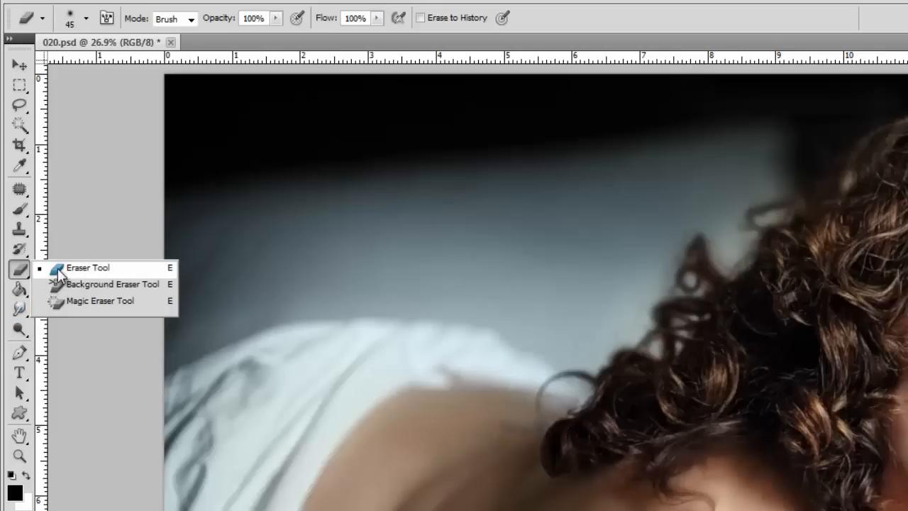
{"action": "left_click", "coordinate": [20, 309]}
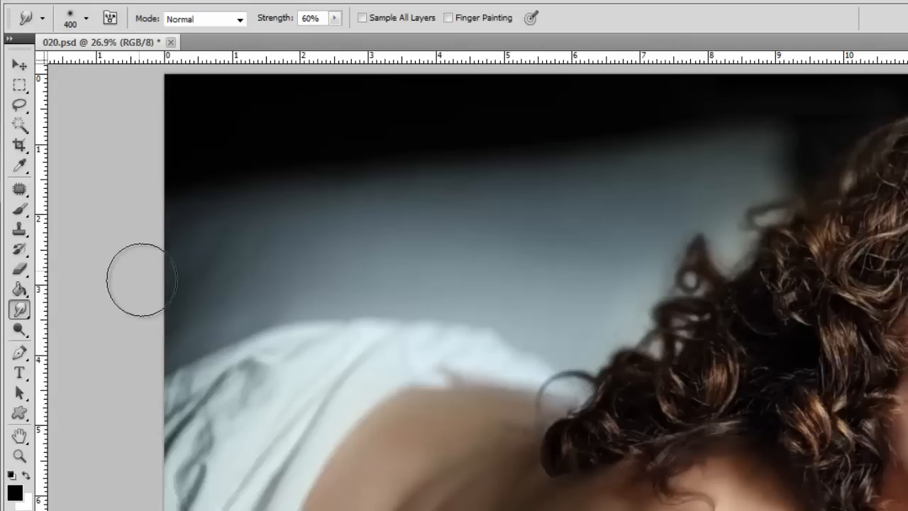
{"action": "left_click", "coordinate": [24, 317]}
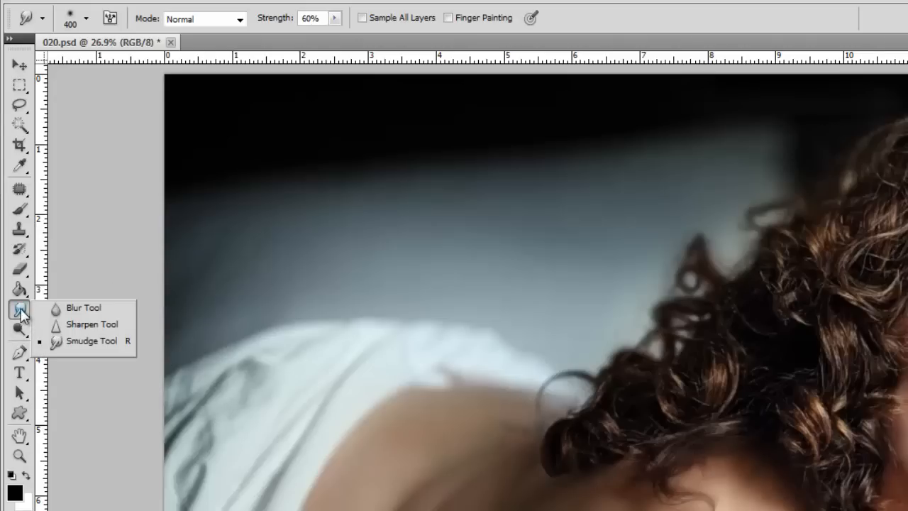
{"action": "left_click", "coordinate": [19, 331]}
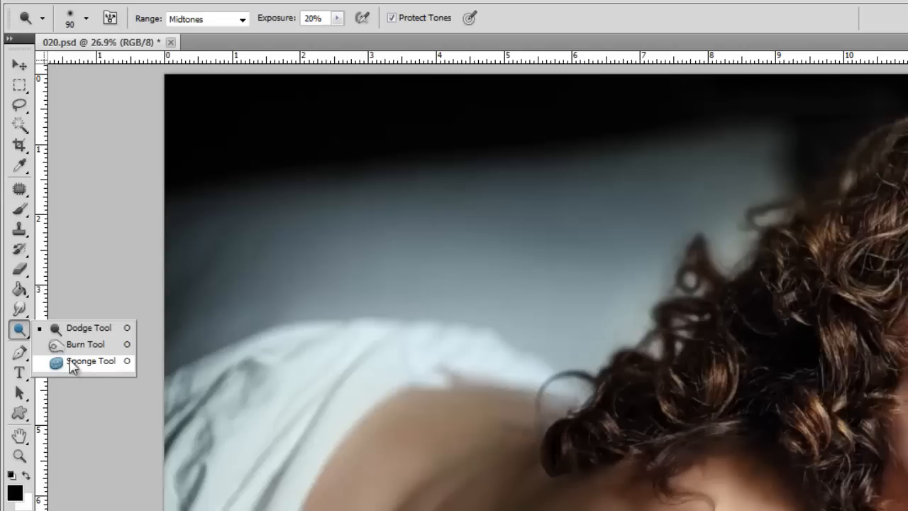
{"action": "left_click", "coordinate": [94, 331]}
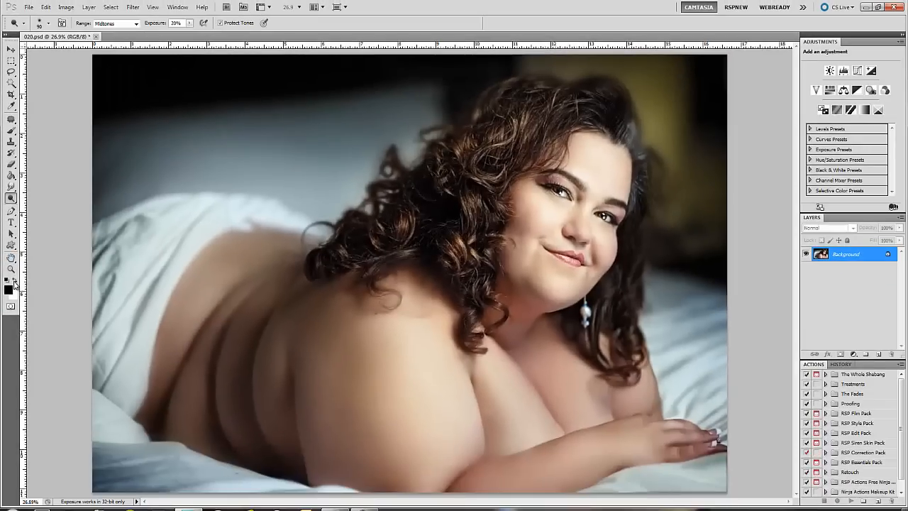
Swap the foreground and background colours back and forth, and view the foreground colour picker without changing the colour
{"action": "left_click", "coordinate": [14, 281]}
{"action": "left_click", "coordinate": [15, 281]}
{"action": "left_click", "coordinate": [15, 280]}
{"action": "left_click", "coordinate": [16, 279]}
{"action": "left_click", "coordinate": [8, 289]}
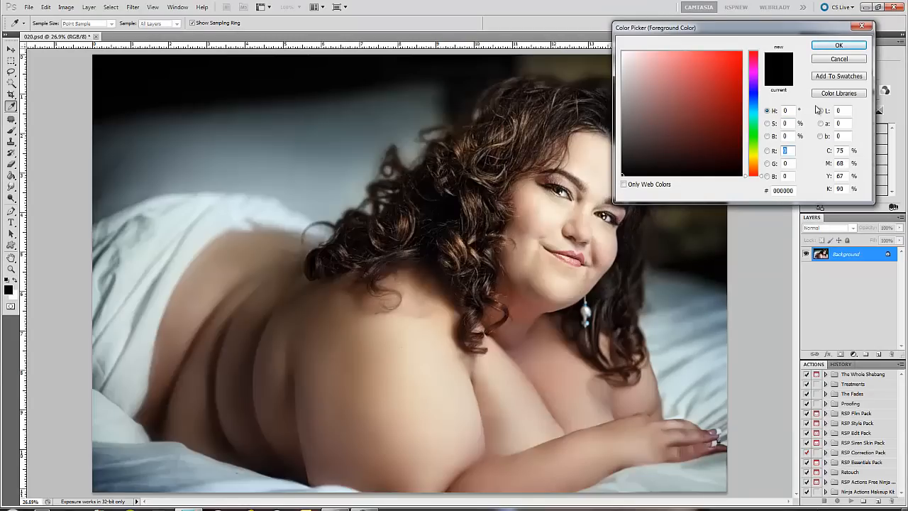
{"action": "left_click", "coordinate": [834, 60]}
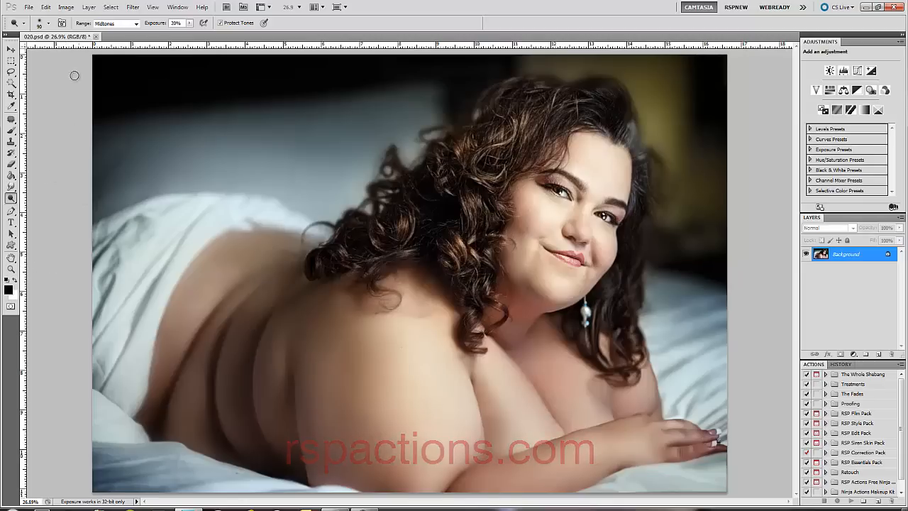
Activate the Brush Tool, duplicate the Background layer and set the copy's blend mode to Screen
{"action": "left_click", "coordinate": [12, 51]}
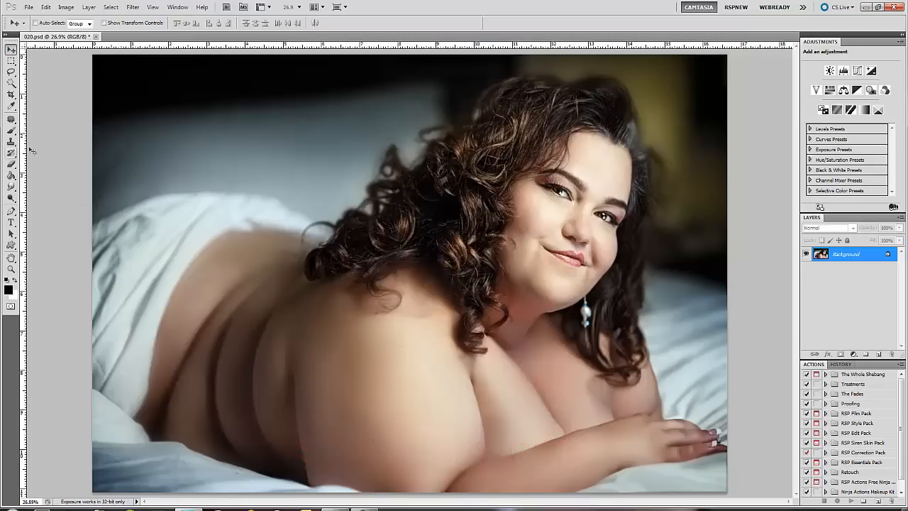
{"action": "left_click", "coordinate": [11, 130]}
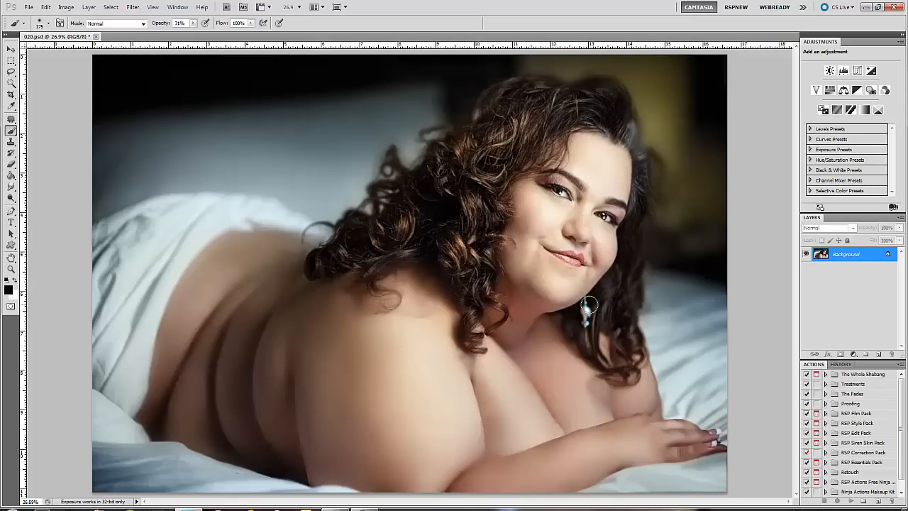
{"action": "key", "text": "ctrl+j"}
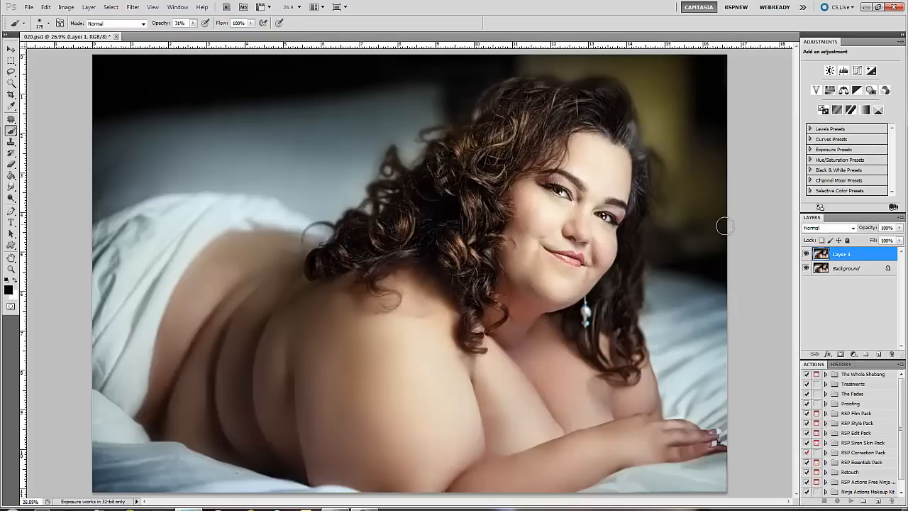
{"action": "left_click", "coordinate": [837, 228]}
{"action": "left_click", "coordinate": [822, 316]}
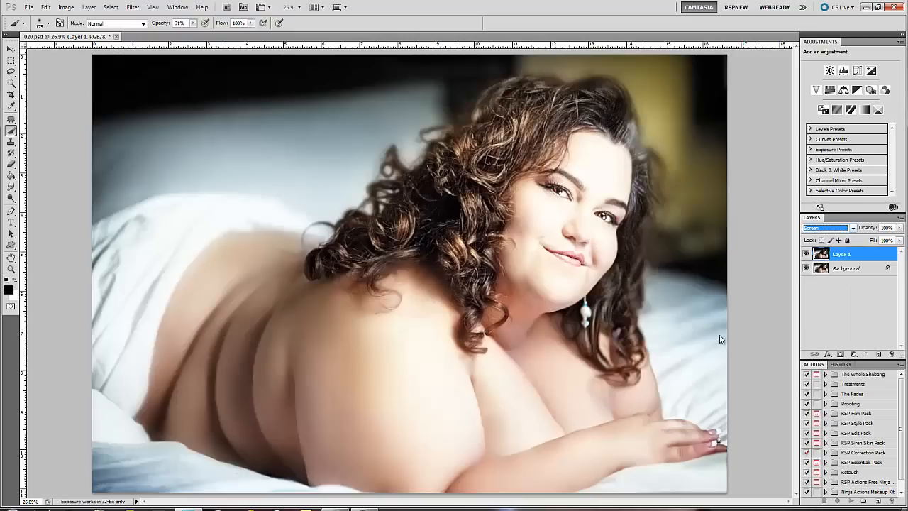
Toggle the Screen layer off and on to compare, and reduce its opacity to 66%
{"action": "left_click", "coordinate": [805, 254]}
{"action": "left_click", "coordinate": [805, 254]}
{"action": "left_click", "coordinate": [806, 254]}
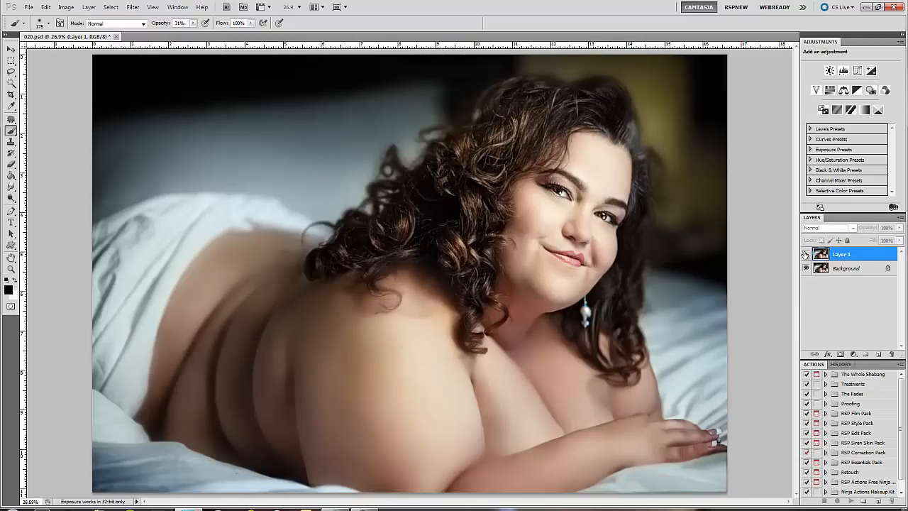
{"action": "left_click", "coordinate": [805, 254]}
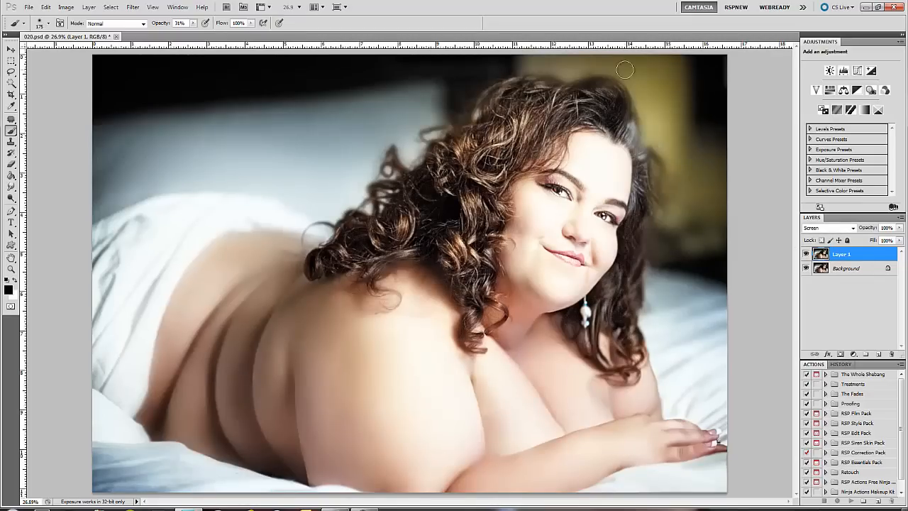
{"action": "mouse_move", "coordinate": [899, 231]}
{"action": "left_mouse_down"}
{"action": "mouse_move", "coordinate": [843, 243]}
{"action": "mouse_move", "coordinate": [884, 242]}
{"action": "left_mouse_up"}
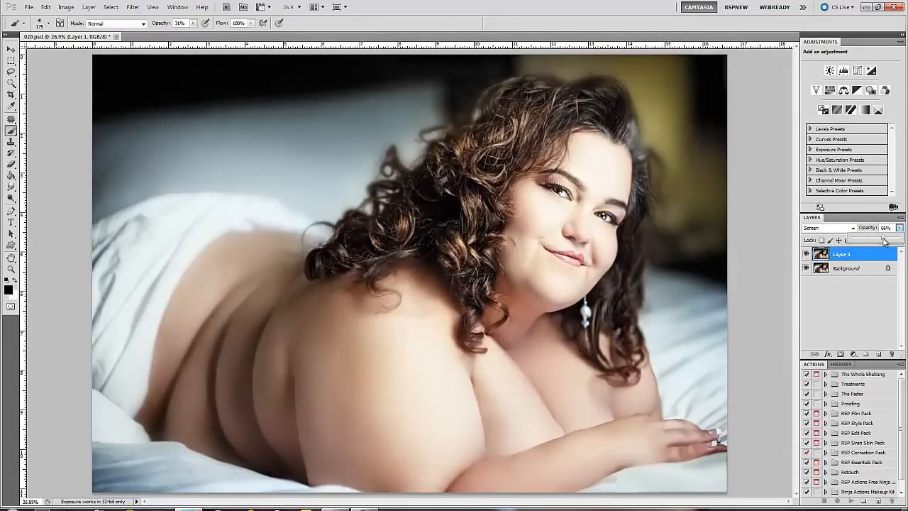
Add a Hide All layer mask to the Screen layer and make white the foreground colour
{"action": "key", "text": "alt"}
{"action": "left_click", "coordinate": [88, 7]}
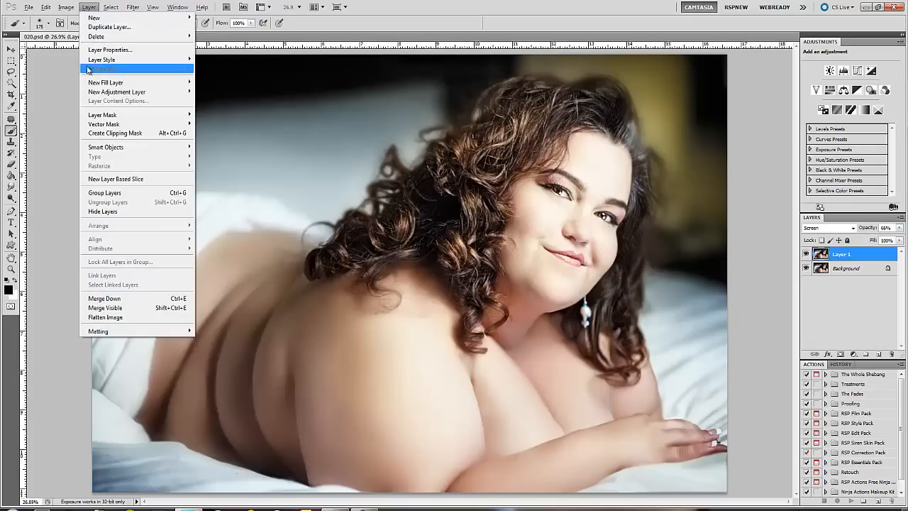
{"action": "mouse_move", "coordinate": [98, 114]}
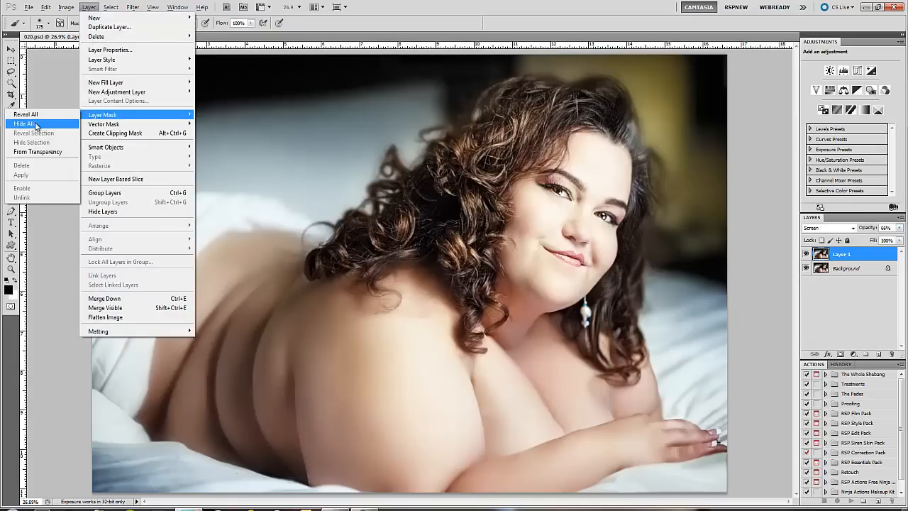
{"action": "left_click", "coordinate": [39, 124]}
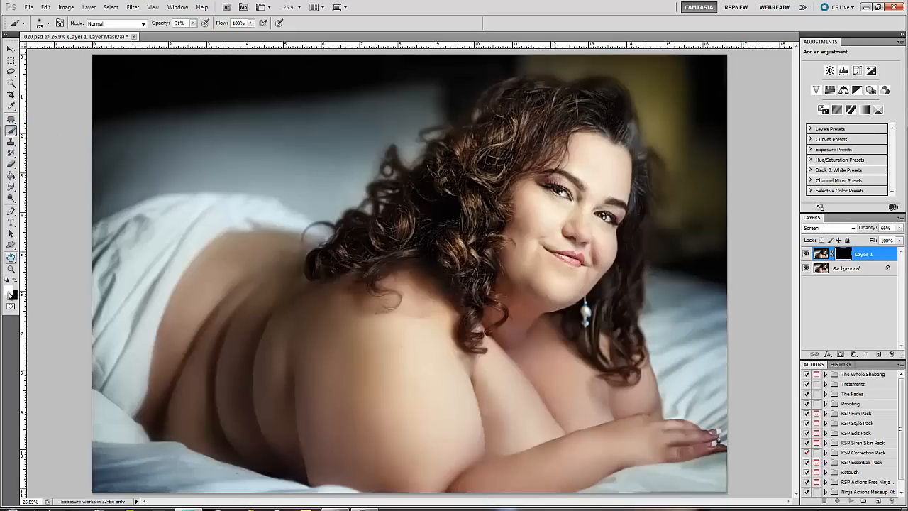
{"action": "key", "text": "x"}
Zoom in on the face and paint white on the Screen layer's mask over an eye with the 31% opacity brush
{"action": "key", "text": "z"}
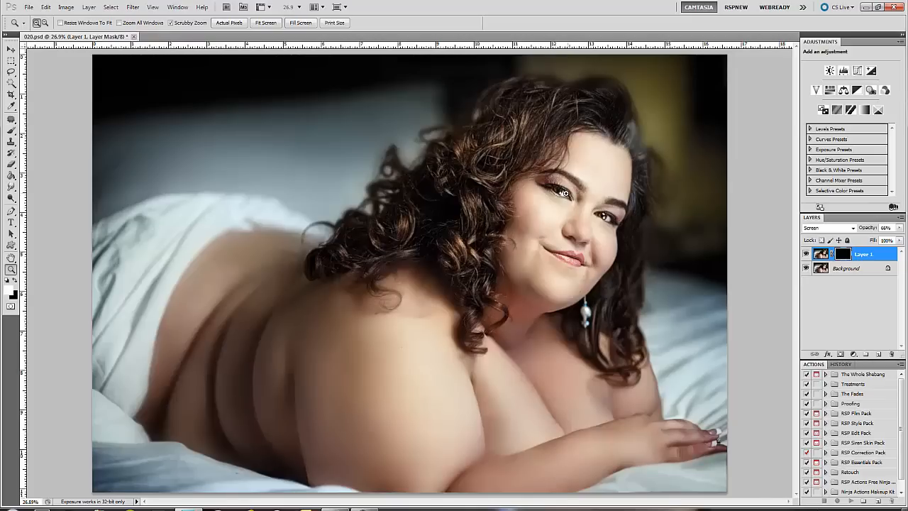
{"action": "left_click", "coordinate": [565, 193]}
{"action": "left_click", "coordinate": [606, 85]}
{"action": "left_click", "coordinate": [580, 218]}
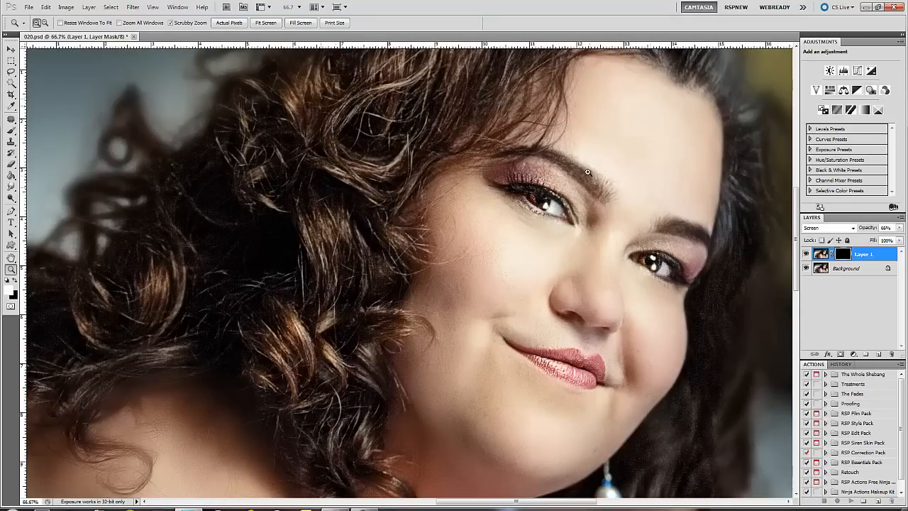
{"action": "key", "text": "b"}
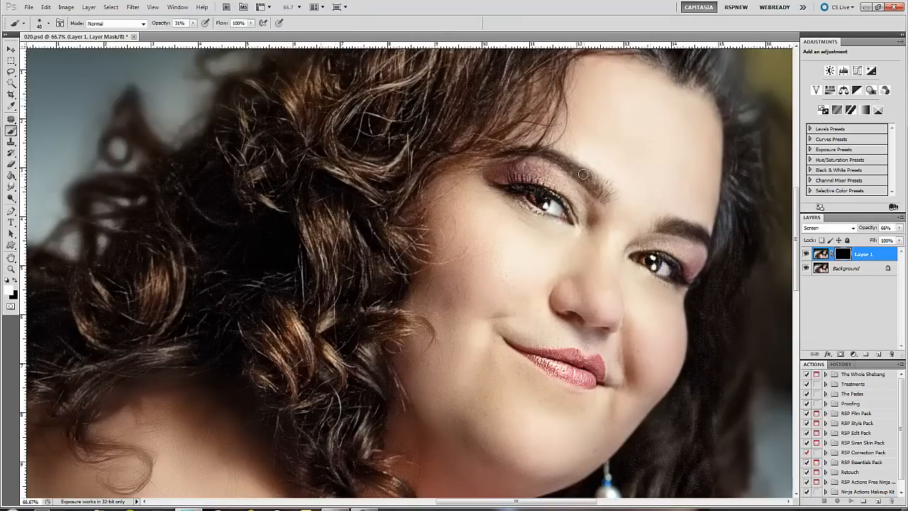
{"action": "left_click", "coordinate": [539, 198]}
Paint white on the Screen layer's mask over the hair and hand, using a 150 px brush at 31% opacity
{"action": "key", "text": "z"}
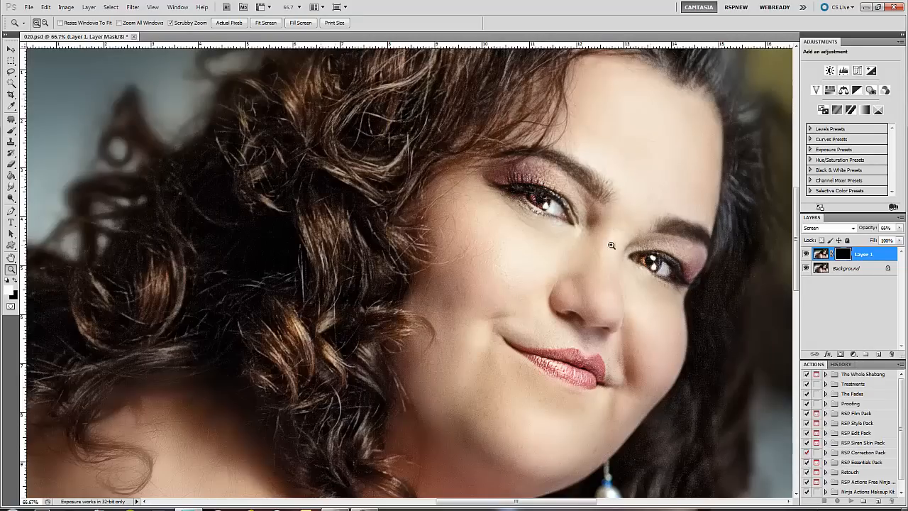
{"action": "left_click", "coordinate": [432, 266], "text": "alt"}
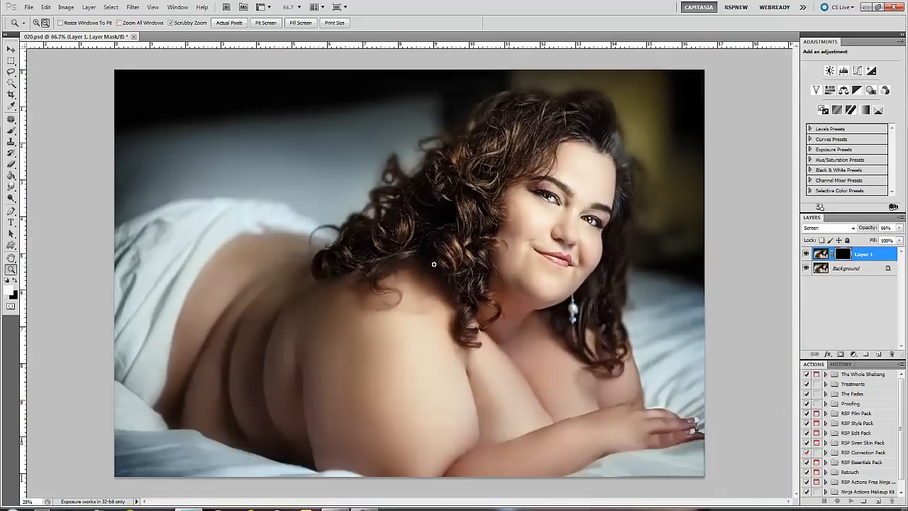
{"action": "left_click", "coordinate": [494, 236]}
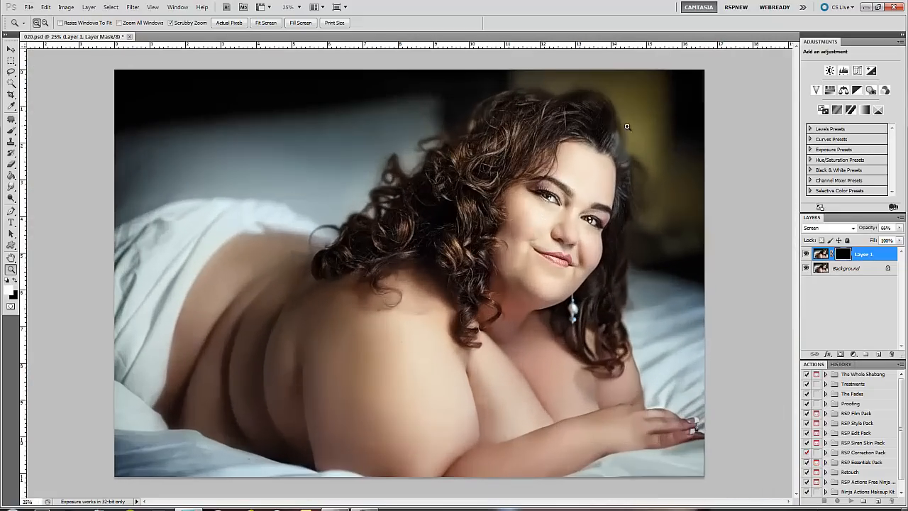
{"action": "key", "text": "b"}
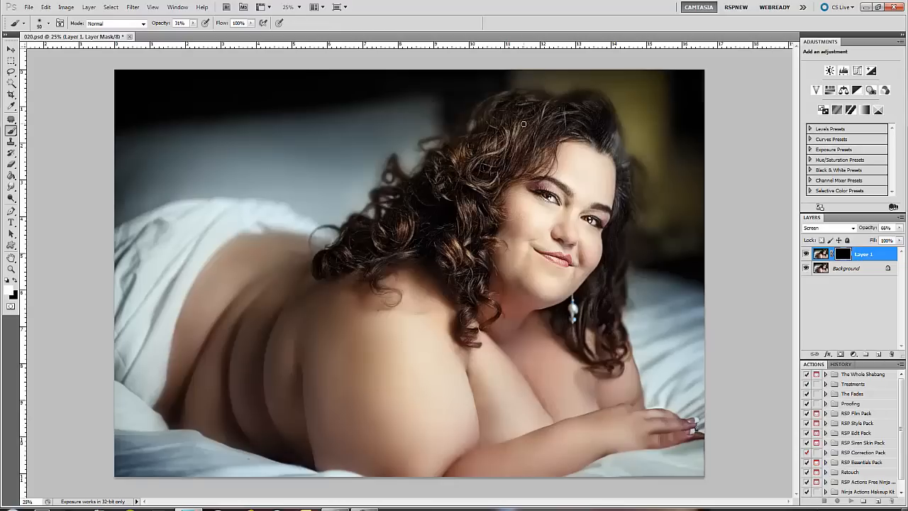
{"action": "key", "text": "bracketright"}
{"action": "key", "text": "bracketright"}
{"action": "key", "text": "bracketright"}
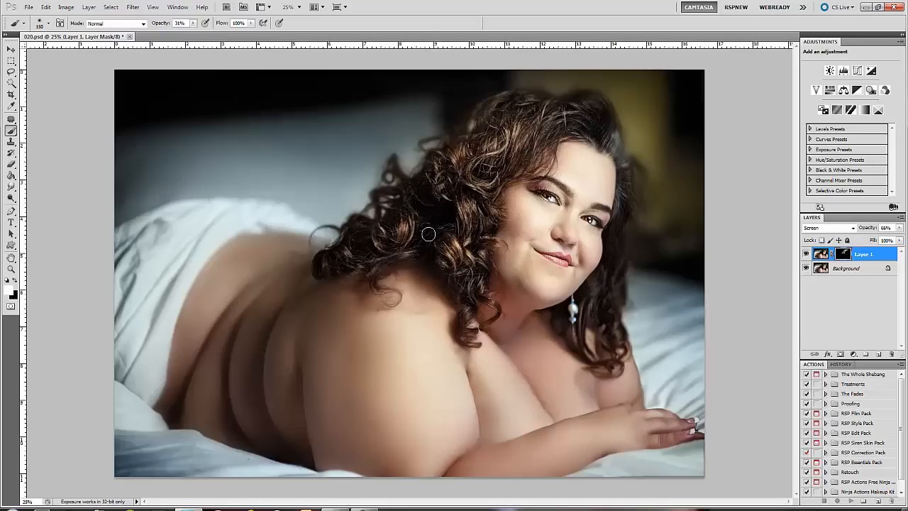
{"action": "left_click_drag", "start_coordinate": [653, 443], "coordinate": [679, 429]}
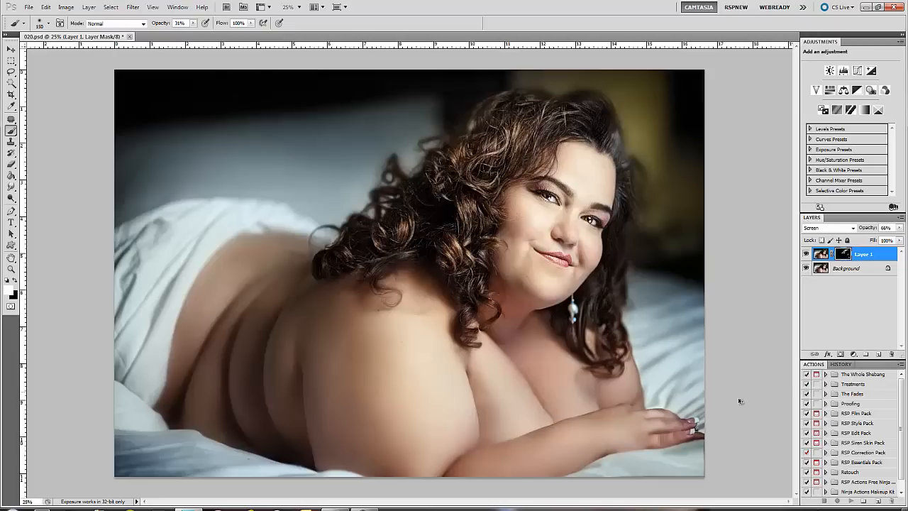
{"action": "mouse_move", "coordinate": [682, 421]}
{"action": "left_mouse_down"}
{"action": "mouse_move", "coordinate": [663, 439]}
{"action": "mouse_move", "coordinate": [635, 415]}
{"action": "mouse_move", "coordinate": [670, 421]}
{"action": "left_mouse_up"}
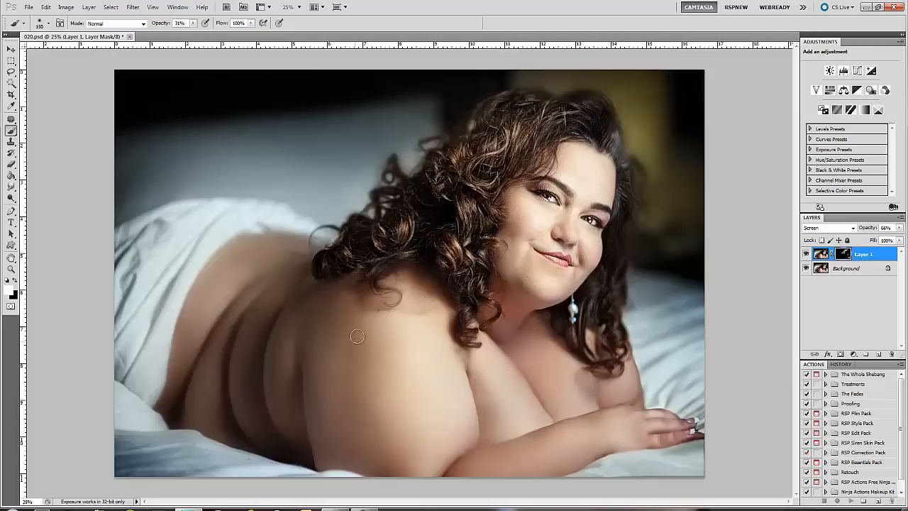
Tone down the brightening on the hand by painting black on the mask with a 250 px brush at 12% opacity
{"action": "key", "text": "x"}
{"action": "key", "text": "1"}
{"action": "key", "text": "2"}
{"action": "key", "text": "bracketright"}
{"action": "key", "text": "bracketright"}
{"action": "mouse_move", "coordinate": [651, 439]}
{"action": "left_mouse_down"}
{"action": "mouse_move", "coordinate": [638, 414]}
{"action": "mouse_move", "coordinate": [639, 436]}
{"action": "left_mouse_up"}
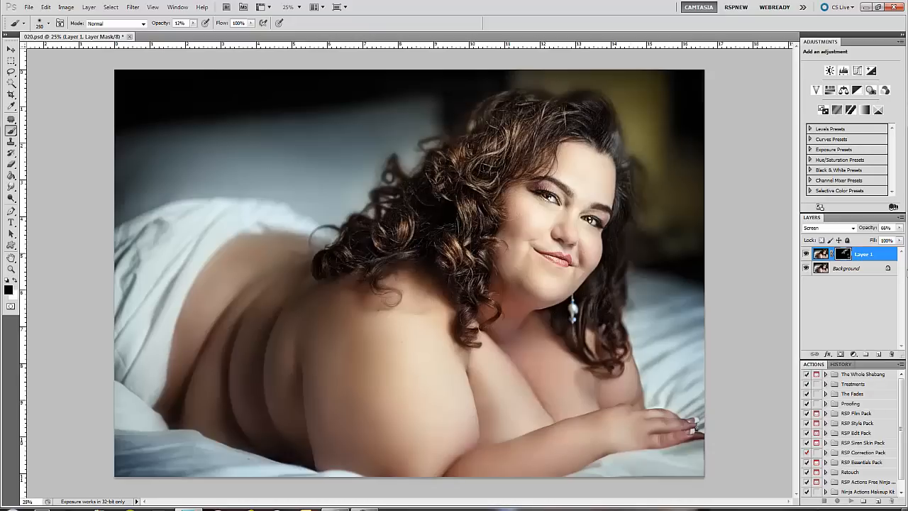
Compare the image with the Screen layer off and on, and set the layer's opacity to 45%
{"action": "left_click", "coordinate": [806, 253]}
{"action": "left_click", "coordinate": [806, 254]}
{"action": "left_click", "coordinate": [805, 255]}
{"action": "left_click", "coordinate": [805, 255]}
{"action": "left_click", "coordinate": [899, 227]}
{"action": "left_click_drag", "start_coordinate": [832, 241], "coordinate": [904, 242]}
{"action": "left_click_drag", "start_coordinate": [839, 241], "coordinate": [877, 243]}
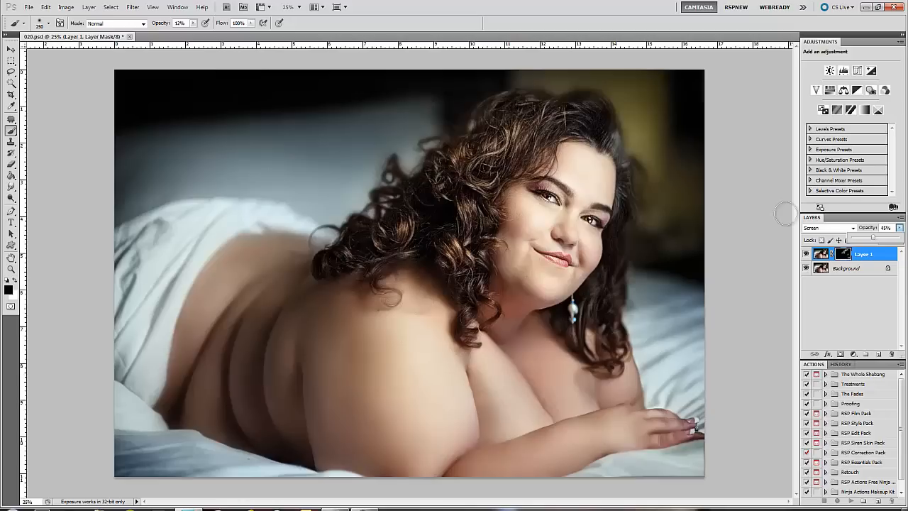
Check the Screen layer off and on once more and merge it down into the Background
{"action": "left_click", "coordinate": [804, 254]}
{"action": "left_click", "coordinate": [805, 255]}
{"action": "left_click", "coordinate": [805, 255]}
{"action": "key", "text": "ctrl+e"}
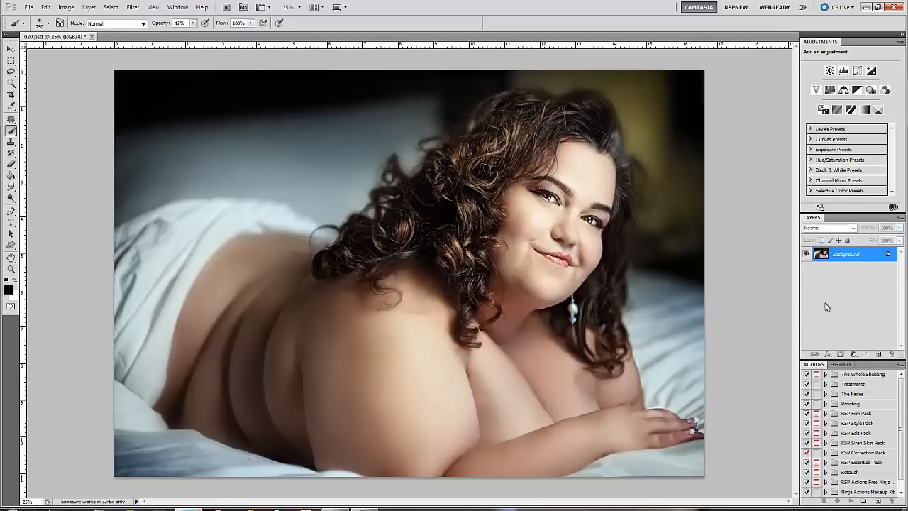
Duplicate the Background layer and set the copy's blend mode to Multiply
{"action": "key", "text": "ctrl+j"}
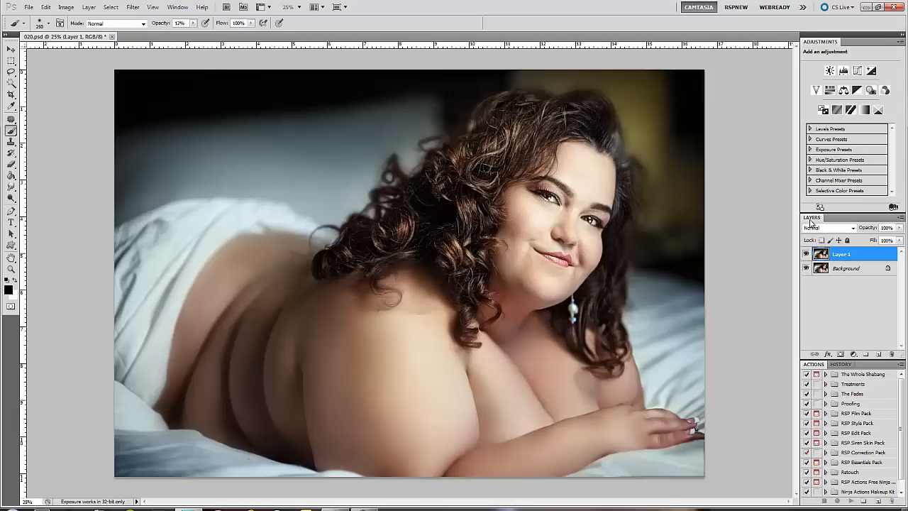
{"action": "left_click", "coordinate": [848, 229]}
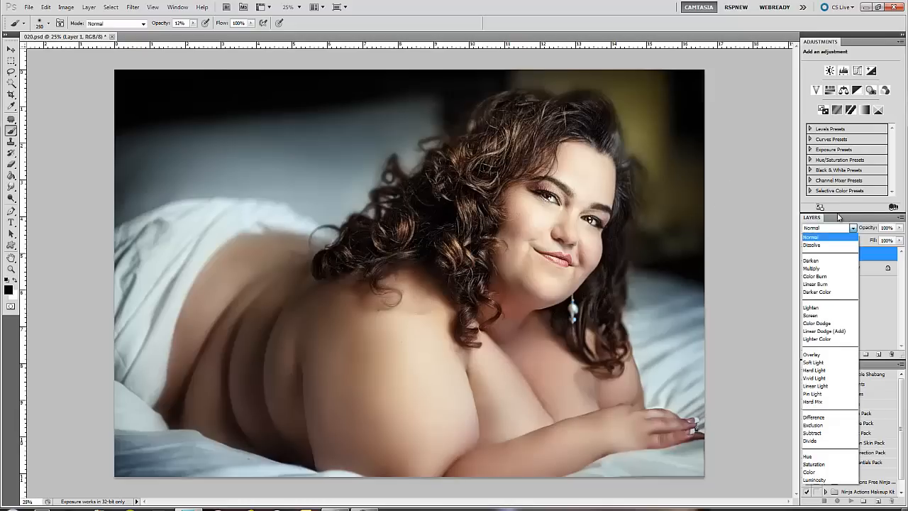
{"action": "left_click", "coordinate": [816, 269]}
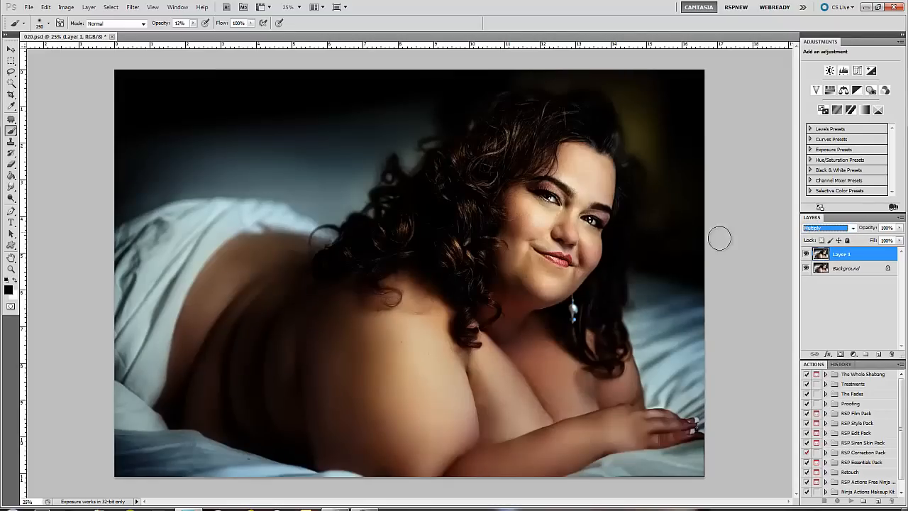
Compare the image with the Multiply layer off and on, and reduce the layer's opacity to 23%
{"action": "left_click", "coordinate": [806, 254]}
{"action": "left_click", "coordinate": [806, 253]}
{"action": "left_click", "coordinate": [807, 254]}
{"action": "left_click", "coordinate": [806, 253]}
{"action": "left_click", "coordinate": [806, 254]}
{"action": "left_click", "coordinate": [806, 254]}
{"action": "left_click", "coordinate": [898, 227]}
{"action": "left_click_drag", "start_coordinate": [845, 242], "coordinate": [867, 243]}
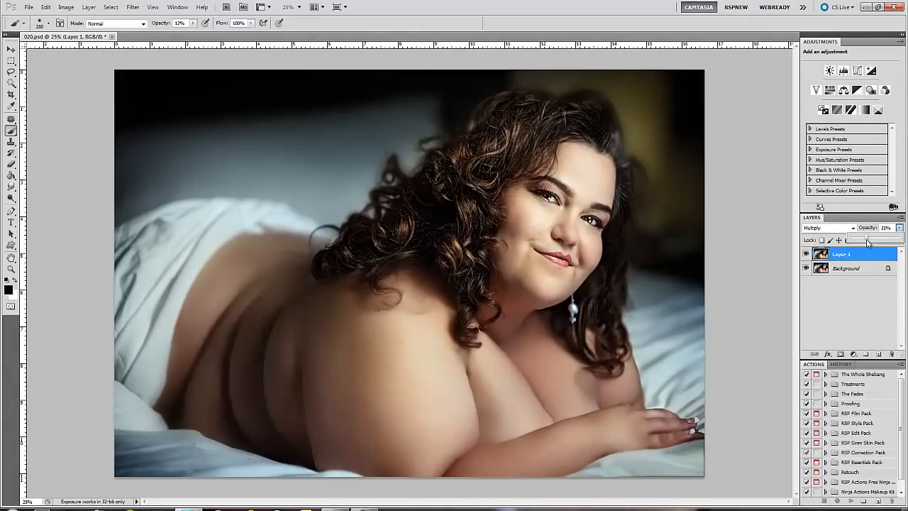
Toggle the Multiply layer's visibility repeatedly to examine the subtle darkening across the image
{"action": "left_click", "coordinate": [805, 255]}
{"action": "left_click", "coordinate": [805, 255]}
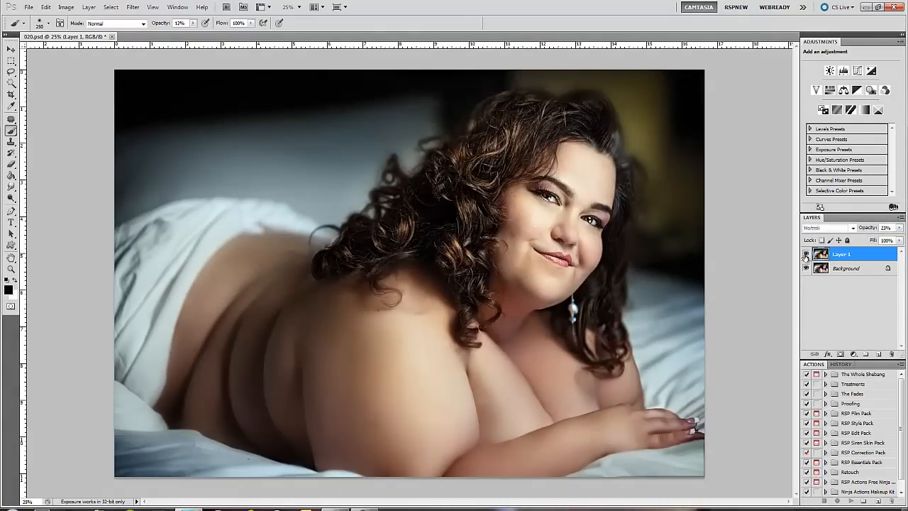
{"action": "left_click", "coordinate": [805, 255]}
{"action": "left_click", "coordinate": [805, 254]}
{"action": "left_click", "coordinate": [805, 254]}
{"action": "left_click", "coordinate": [806, 255]}
{"action": "left_click", "coordinate": [805, 255]}
{"action": "left_click", "coordinate": [806, 254]}
{"action": "left_click", "coordinate": [805, 255]}
{"action": "left_click", "coordinate": [805, 255]}
{"action": "left_click", "coordinate": [805, 255]}
{"action": "left_click", "coordinate": [805, 254]}
{"action": "left_click", "coordinate": [805, 255]}
{"action": "left_click", "coordinate": [806, 255]}
Add a Reveal All mask to the Multiply layer and paint black over the face with a 900 px brush at 12% opacity
{"action": "left_click", "coordinate": [89, 7]}
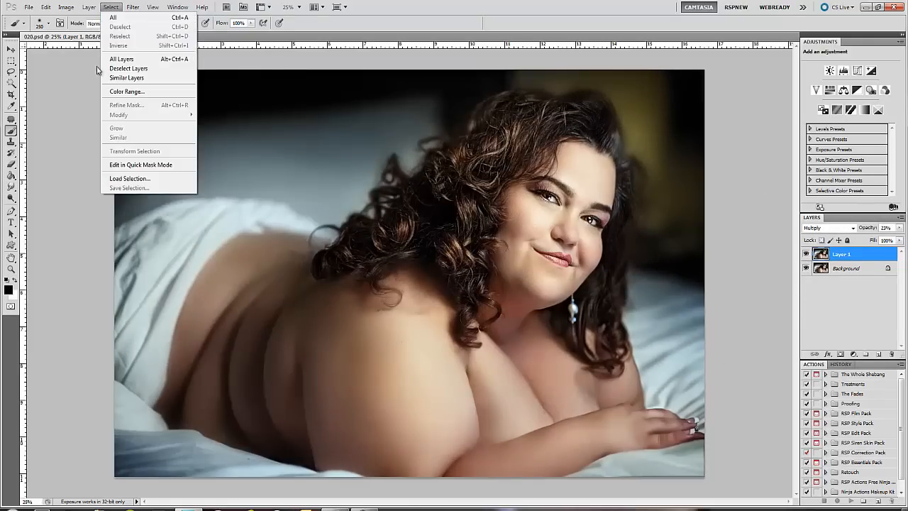
{"action": "mouse_move", "coordinate": [97, 116]}
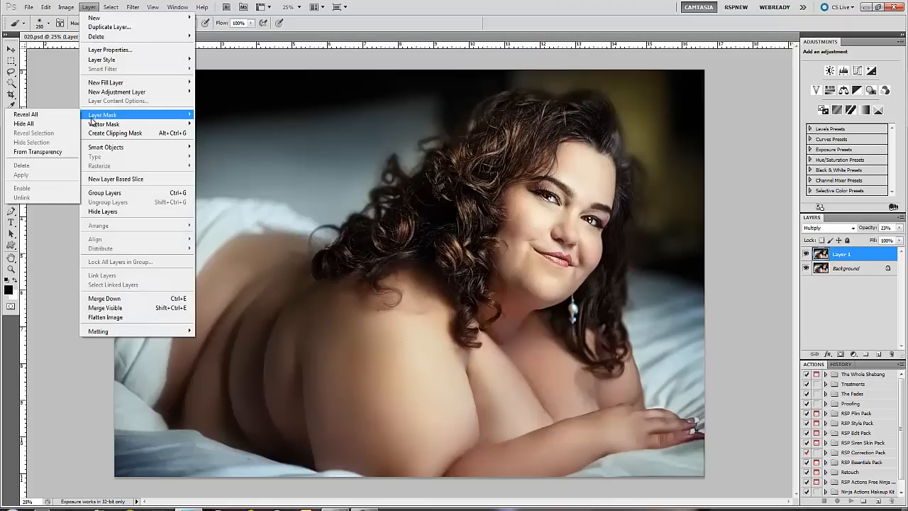
{"action": "left_click", "coordinate": [27, 114]}
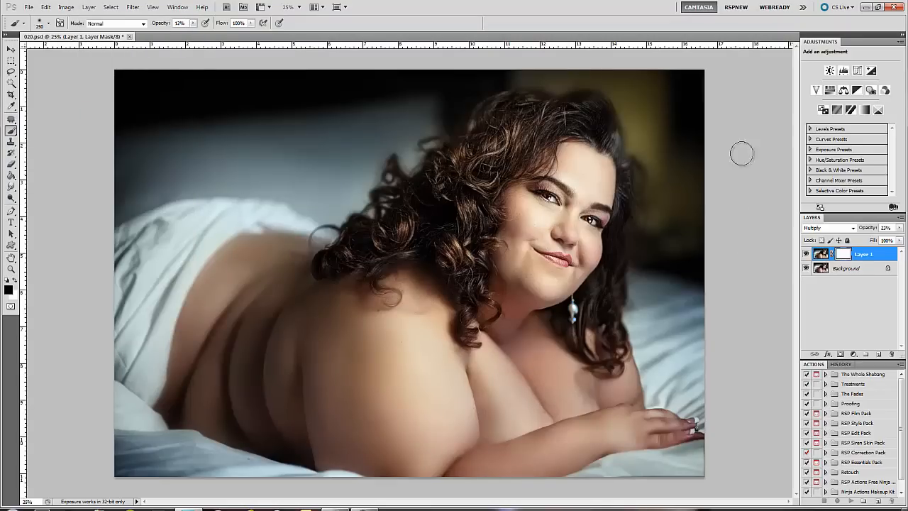
{"action": "key", "text": "bracketright"}
{"action": "key", "text": "bracketright"}
{"action": "key", "text": "bracketright"}
{"action": "key", "text": "bracketright"}
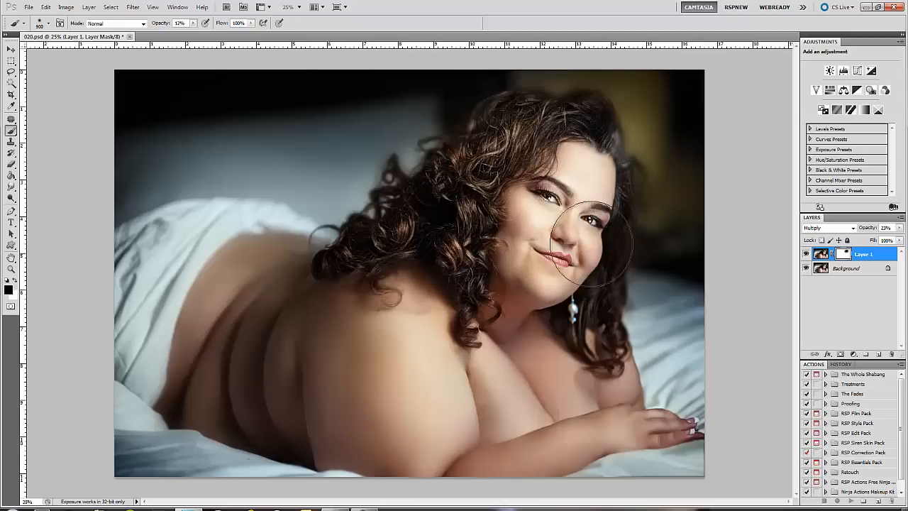
Mask more of the darkening off the body while comparing the Multiply layer off and on, and merge it down
{"action": "left_click", "coordinate": [805, 254]}
{"action": "left_click", "coordinate": [805, 254]}
{"action": "left_click", "coordinate": [806, 254]}
{"action": "left_click", "coordinate": [805, 254]}
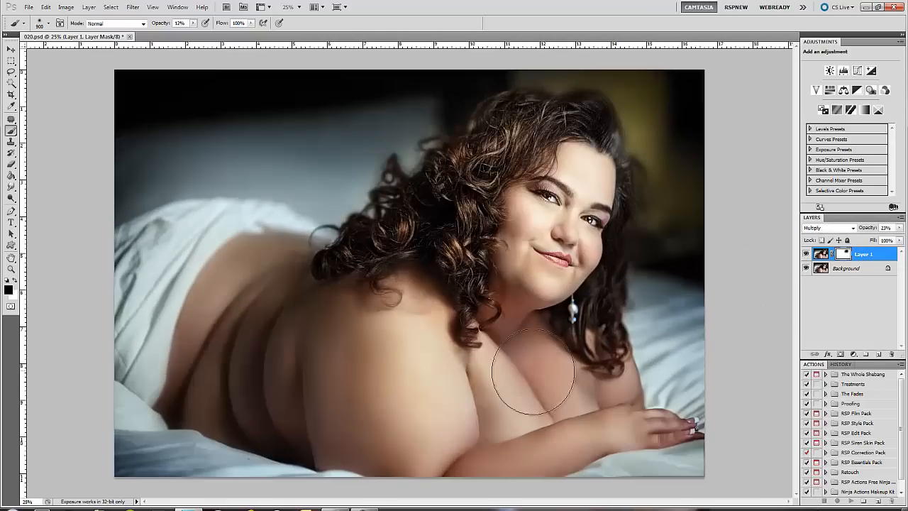
{"action": "left_click", "coordinate": [806, 254]}
{"action": "left_click", "coordinate": [805, 253]}
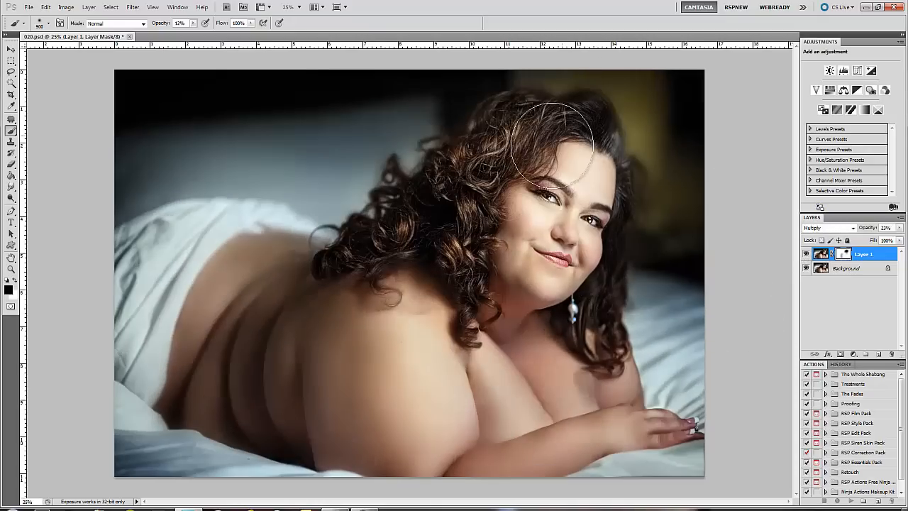
{"action": "left_click", "coordinate": [806, 254]}
{"action": "left_click", "coordinate": [805, 254]}
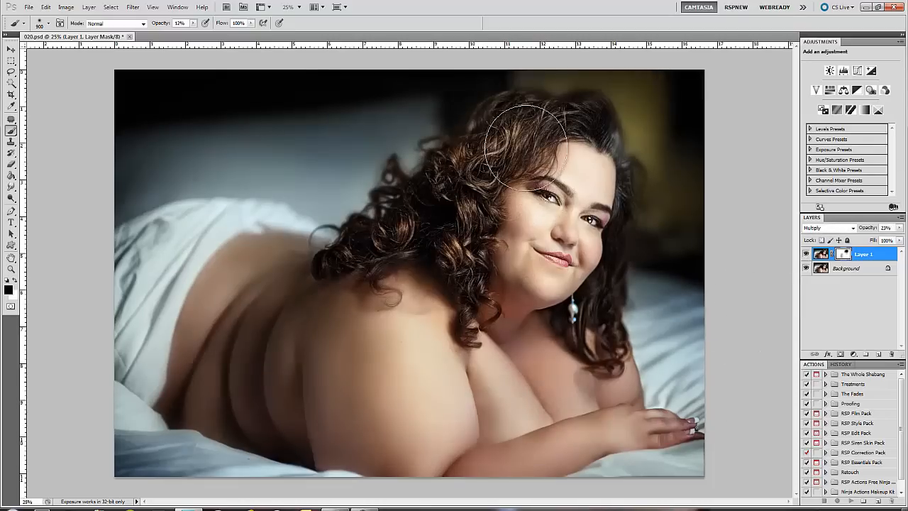
{"action": "key", "text": "ctrl+e"}
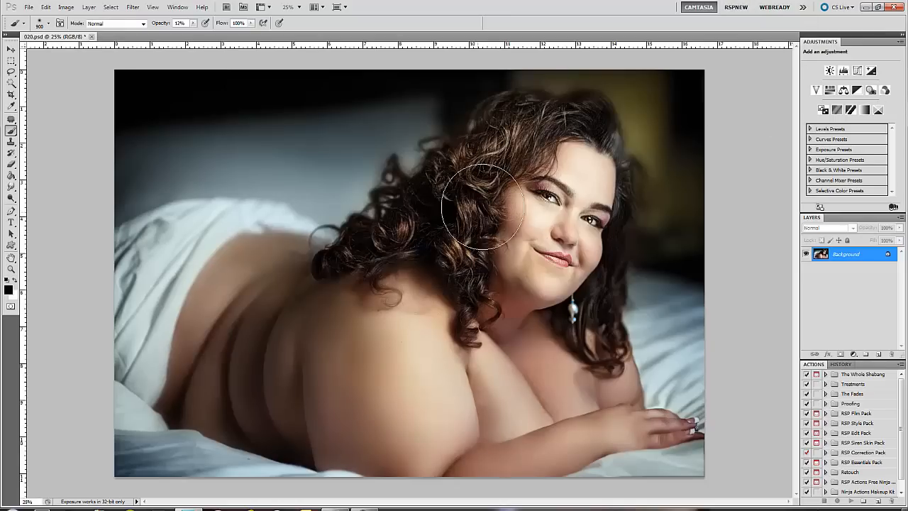
Set the document status readout to show Document Sizes
{"action": "left_click", "coordinate": [138, 502]}
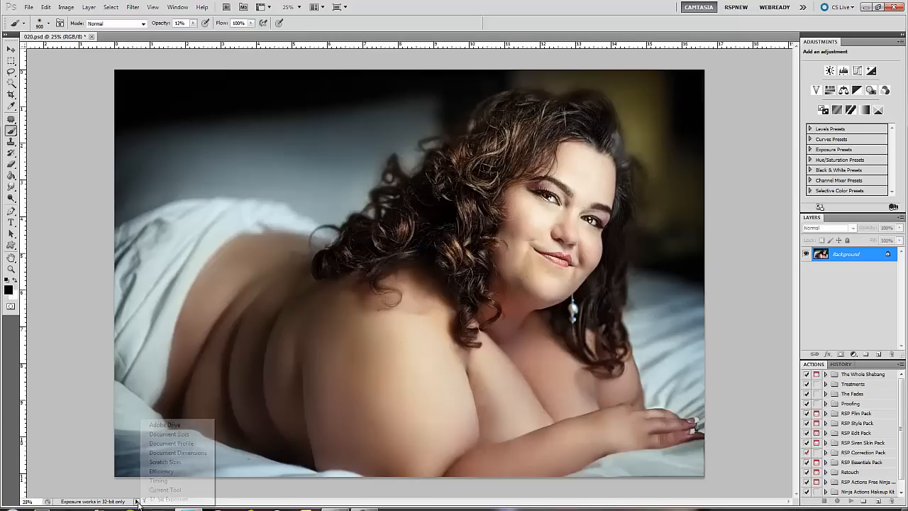
{"action": "left_click", "coordinate": [171, 434]}
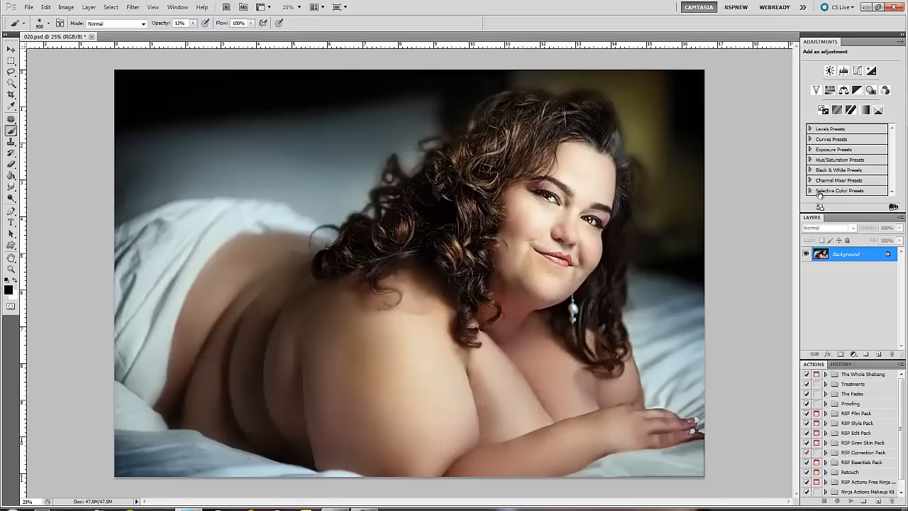
Duplicate the Background layer, making eight stacked copies to demonstrate how layers increase the document size
{"action": "key", "text": "ctrl+j"}
{"action": "key", "text": "ctrl+j"}
{"action": "key", "text": "ctrl+j"}
{"action": "key", "text": "ctrl+j"}
{"action": "key", "text": "ctrl+j"}
{"action": "key", "text": "ctrl+j"}
{"action": "key", "text": "ctrl+j"}
{"action": "key", "text": "ctrl+j"}
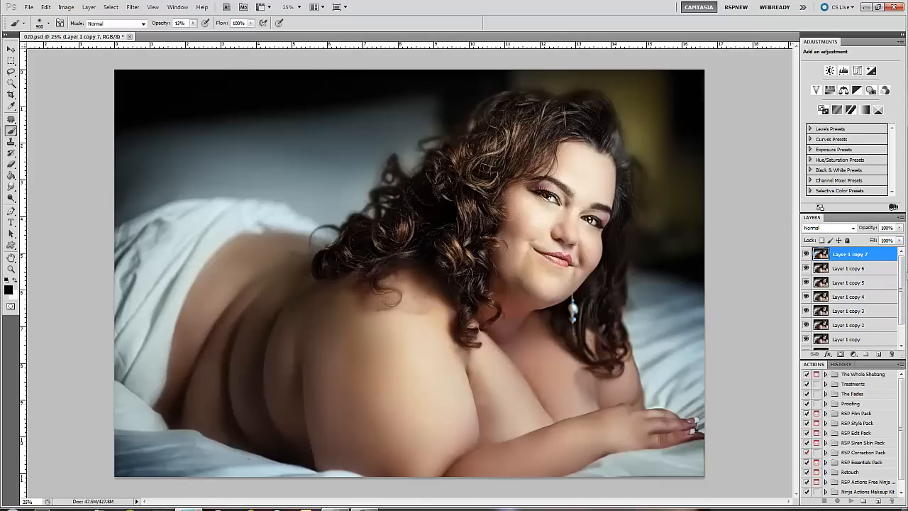
Select all the duplicate layers from Layer 1 copy 7 down to Layer 1 and delete them
{"action": "left_click_drag", "start_coordinate": [903, 290], "coordinate": [903, 307]}
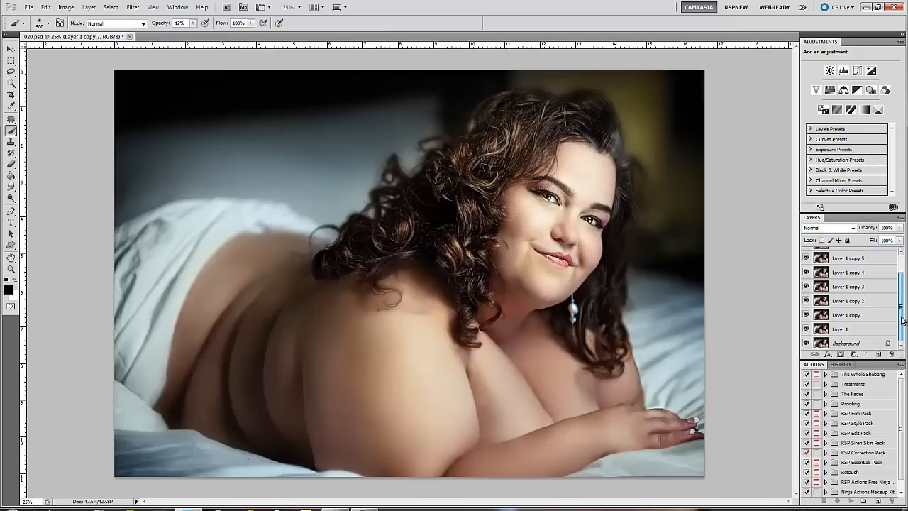
{"action": "left_click", "coordinate": [844, 329], "text": "shift"}
{"action": "left_click", "coordinate": [891, 353]}
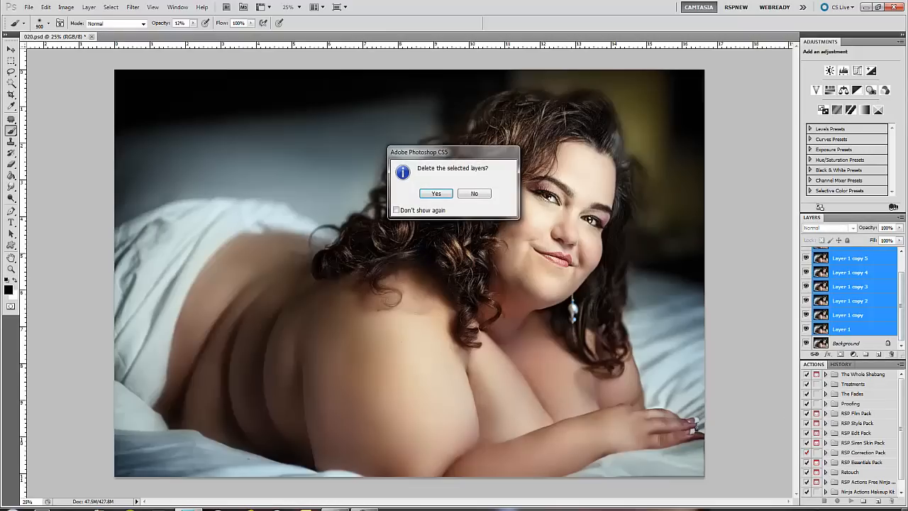
{"action": "key", "text": "Return"}
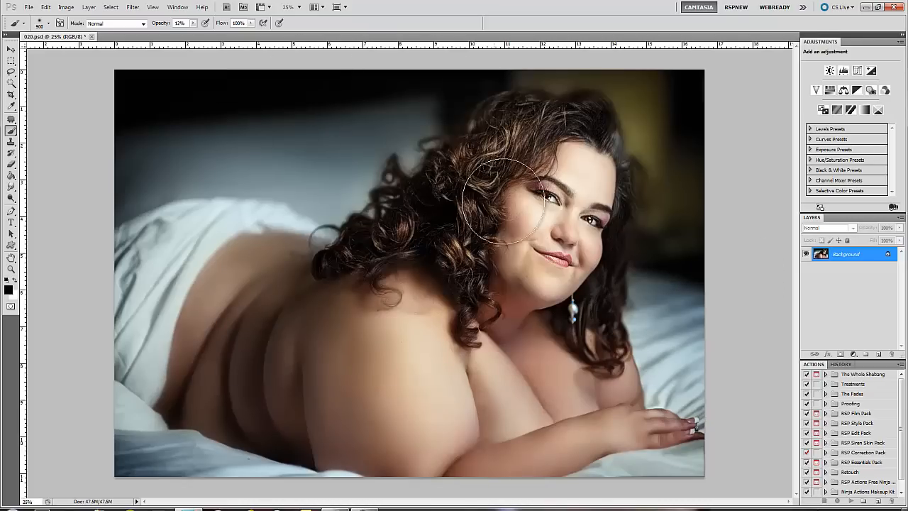
Add a Levels adjustment layer and lower its white output level to 238
{"action": "left_click", "coordinate": [843, 71]}
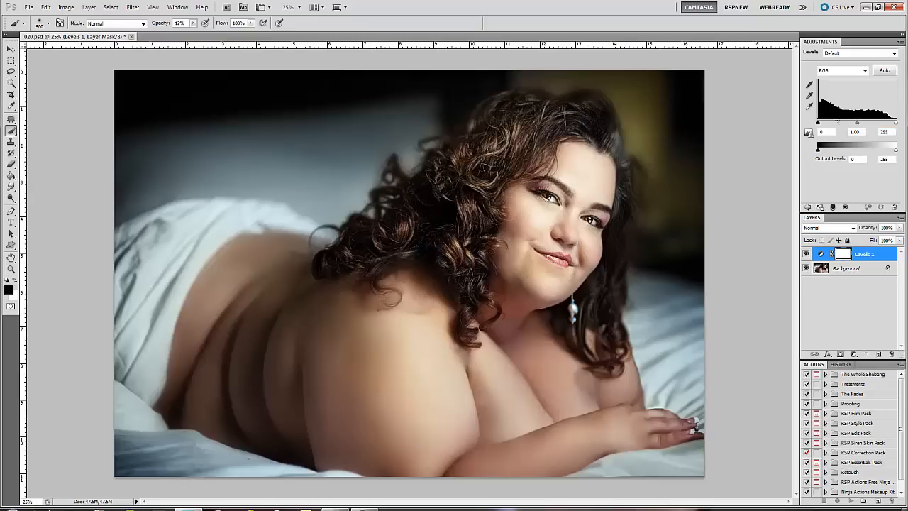
{"action": "left_click_drag", "start_coordinate": [817, 124], "coordinate": [859, 123]}
{"action": "left_click_drag", "start_coordinate": [895, 153], "coordinate": [890, 153]}
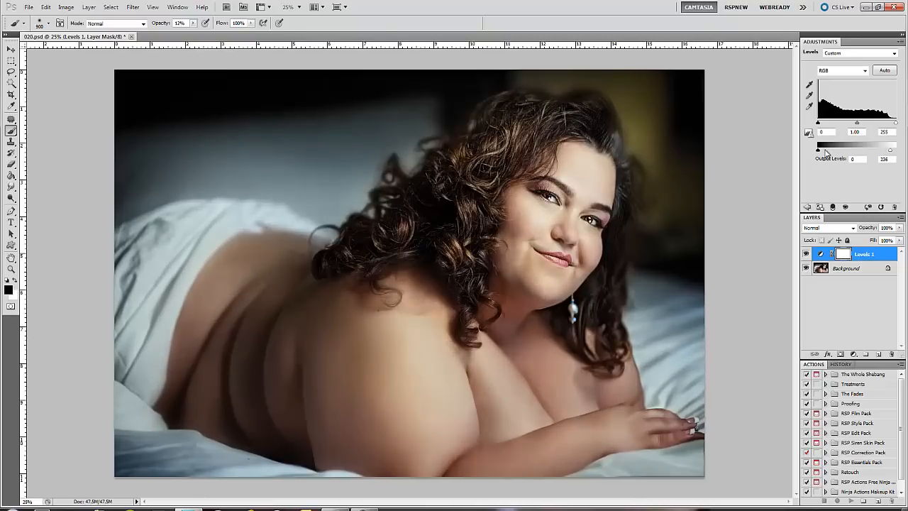
{"action": "left_click_drag", "start_coordinate": [820, 152], "coordinate": [816, 152]}
{"action": "left_click_drag", "start_coordinate": [889, 152], "coordinate": [890, 152]}
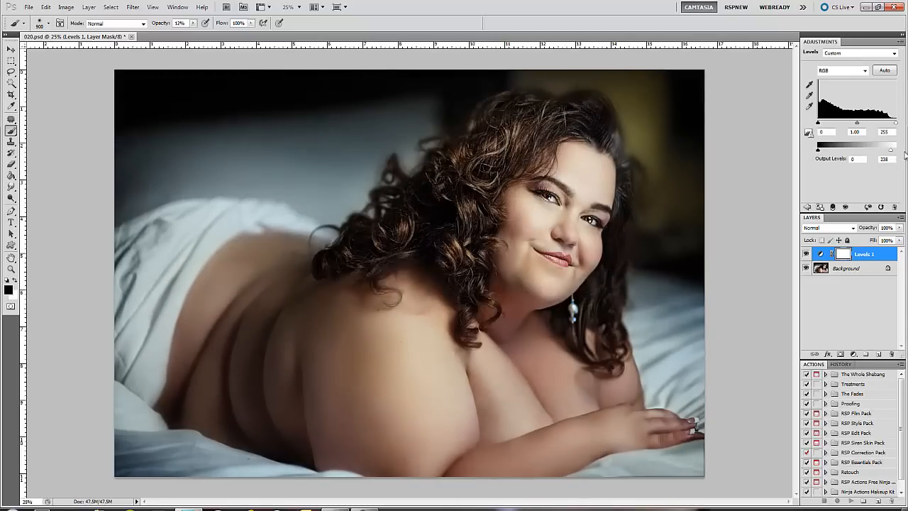
Toggle the Levels adjustment layer's visibility to compare the whole image before and after the adjustment
{"action": "left_click", "coordinate": [805, 254]}
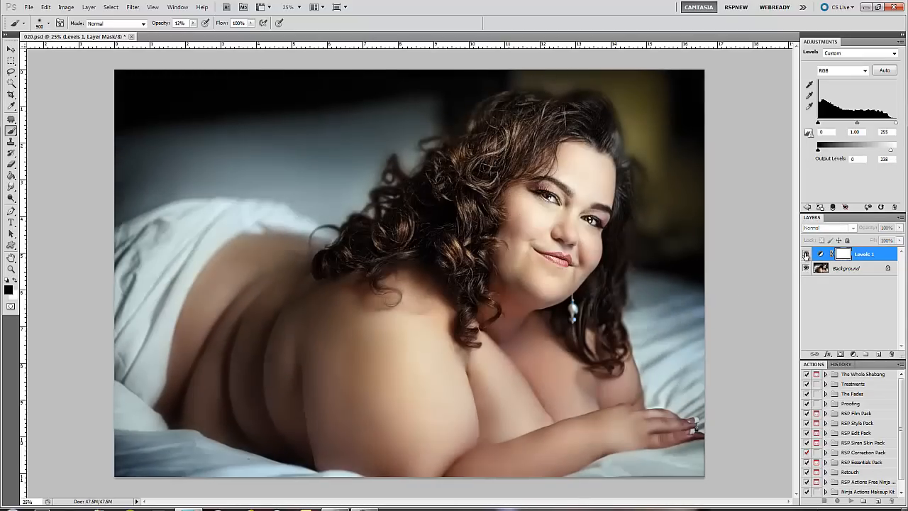
{"action": "left_click", "coordinate": [805, 254]}
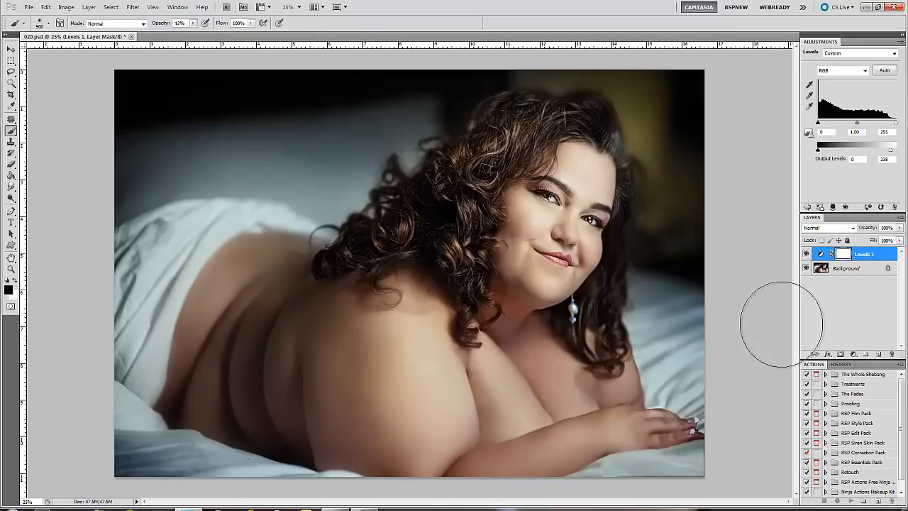
{"action": "left_click", "coordinate": [805, 254]}
{"action": "left_click", "coordinate": [806, 253]}
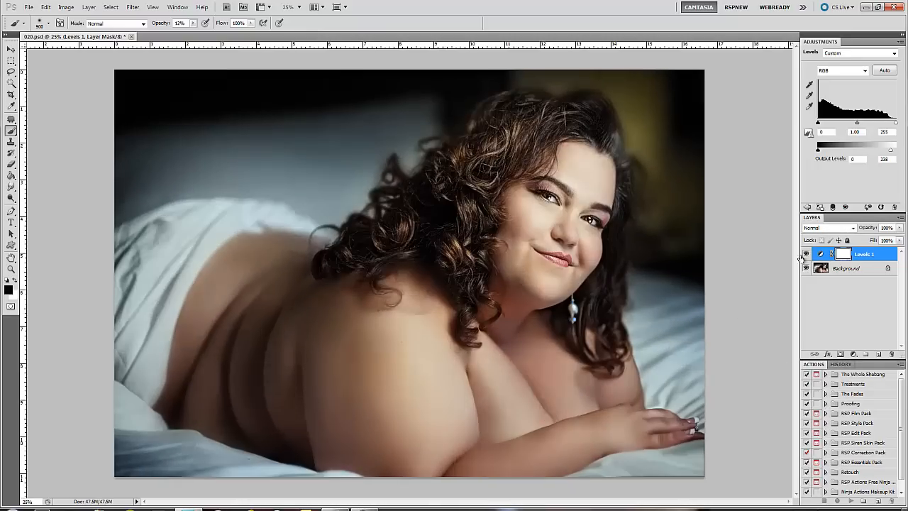
{"action": "left_click", "coordinate": [805, 254]}
{"action": "left_click", "coordinate": [806, 253]}
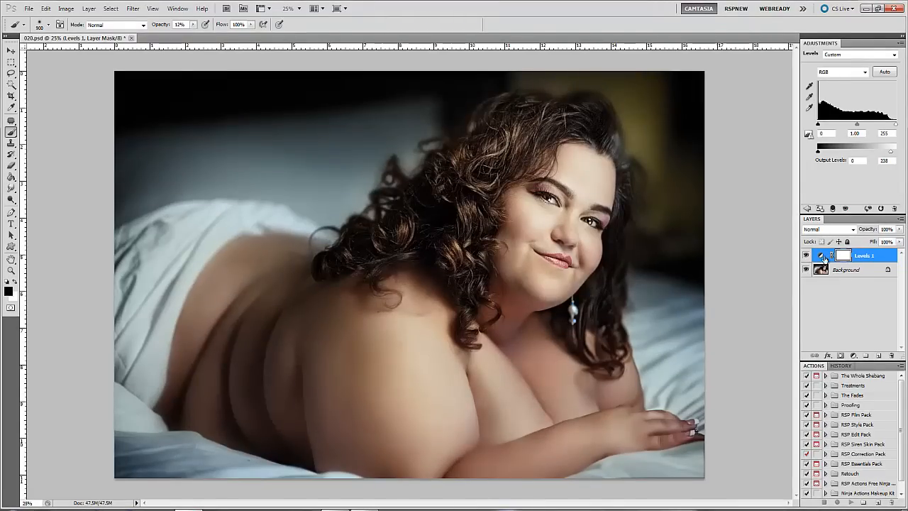
Invert the Levels layer's white mask to black
{"action": "key", "text": "alt+i"}
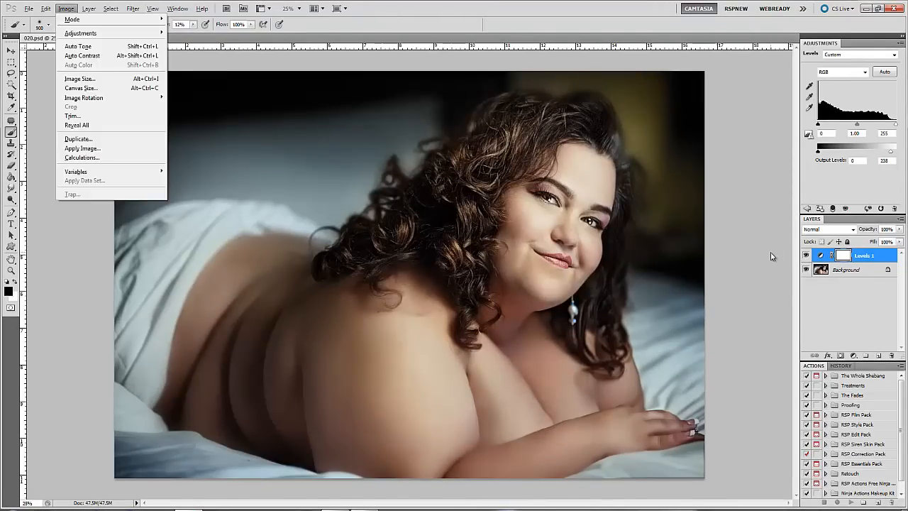
{"action": "key", "text": "Escape"}
{"action": "left_click", "coordinate": [843, 257]}
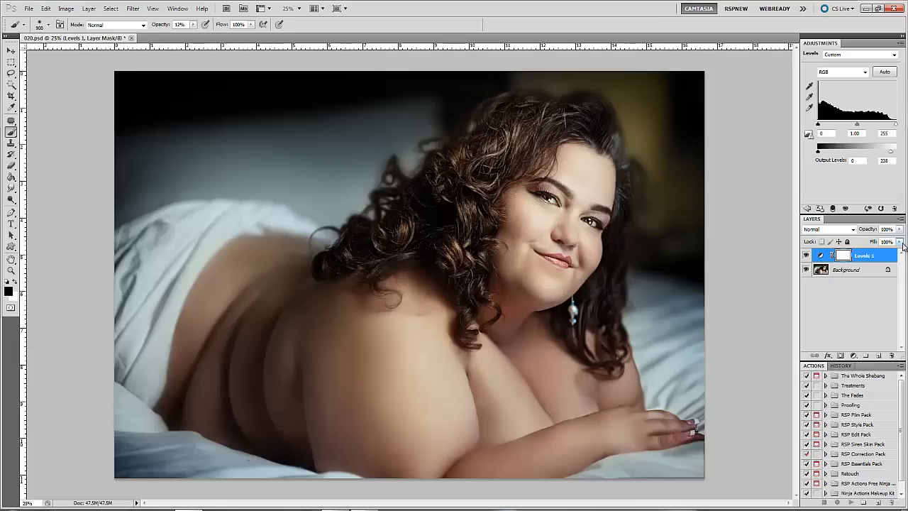
{"action": "key", "text": "ctrl+i"}
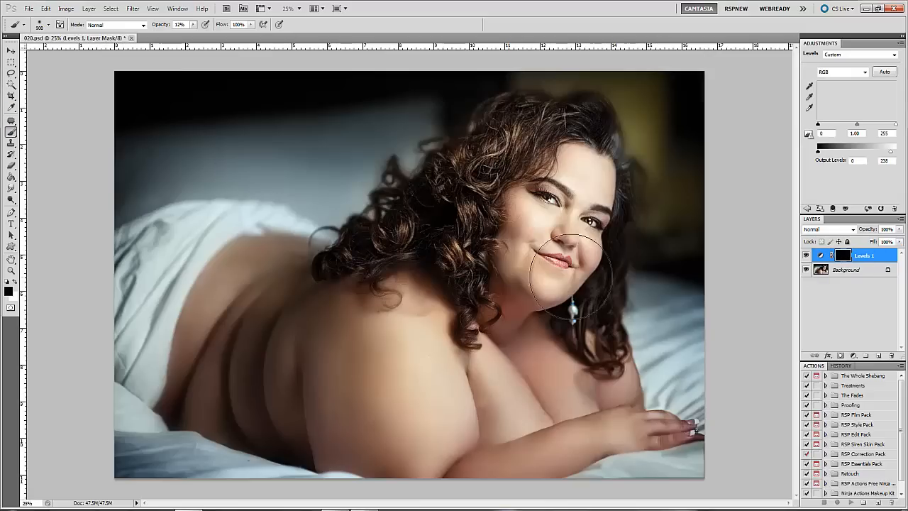
With a white brush at 33% opacity, paint on the Levels mask over the woman's face, hair and body
{"action": "left_click", "coordinate": [17, 282]}
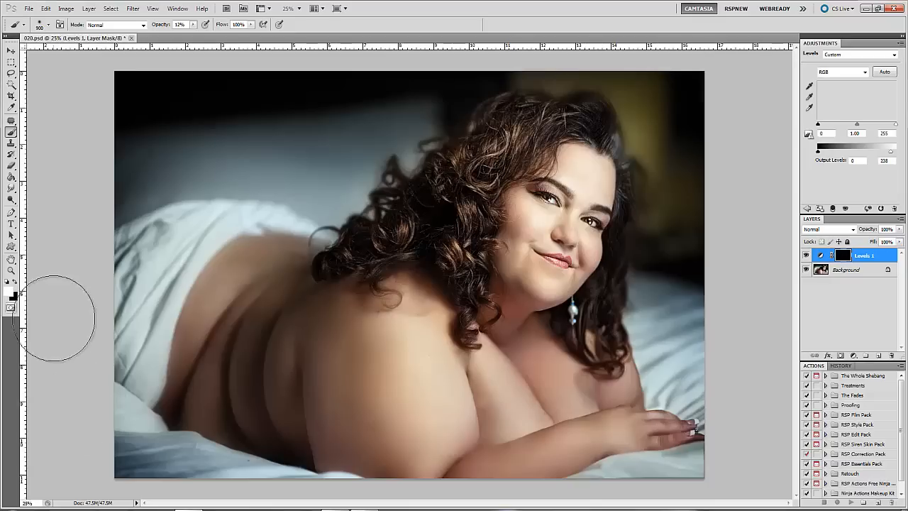
{"action": "left_click", "coordinate": [192, 25]}
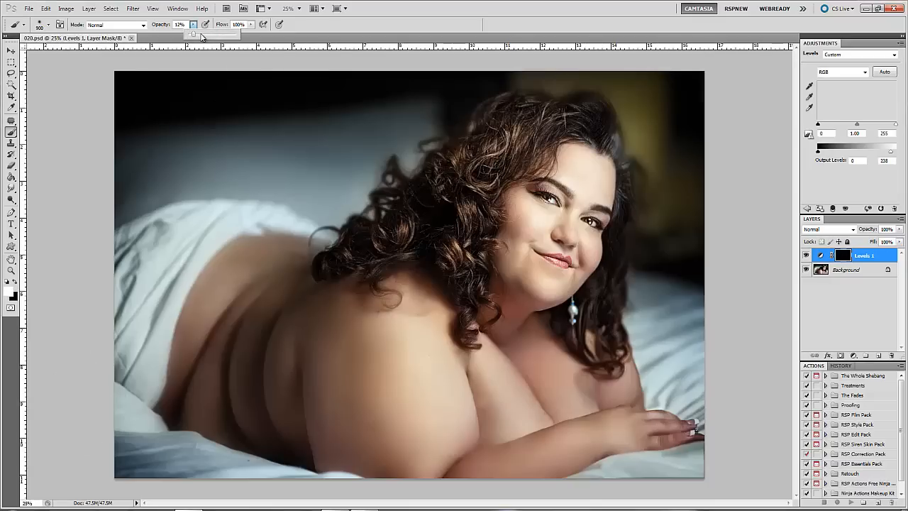
{"action": "left_click_drag", "start_coordinate": [204, 37], "coordinate": [207, 37]}
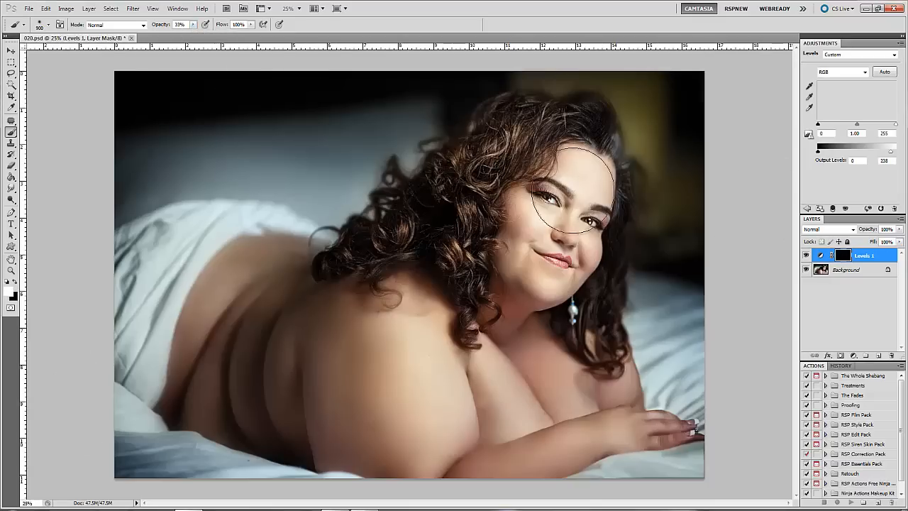
{"action": "mouse_move", "coordinate": [529, 218]}
{"action": "left_mouse_down"}
{"action": "mouse_move", "coordinate": [550, 256]}
{"action": "mouse_move", "coordinate": [546, 243]}
{"action": "mouse_move", "coordinate": [556, 245]}
{"action": "left_mouse_up"}
{"action": "mouse_move", "coordinate": [546, 367]}
{"action": "left_mouse_down"}
{"action": "mouse_move", "coordinate": [522, 448]}
{"action": "mouse_move", "coordinate": [590, 424]}
{"action": "mouse_move", "coordinate": [409, 302]}
{"action": "mouse_move", "coordinate": [478, 348]}
{"action": "mouse_move", "coordinate": [96, 400]}
{"action": "mouse_move", "coordinate": [122, 384]}
{"action": "mouse_move", "coordinate": [278, 217]}
{"action": "mouse_move", "coordinate": [356, 247]}
{"action": "mouse_move", "coordinate": [305, 254]}
{"action": "mouse_move", "coordinate": [217, 210]}
{"action": "mouse_move", "coordinate": [449, 377]}
{"action": "mouse_move", "coordinate": [213, 377]}
{"action": "mouse_move", "coordinate": [602, 336]}
{"action": "mouse_move", "coordinate": [688, 411]}
{"action": "mouse_move", "coordinate": [612, 255]}
{"action": "mouse_move", "coordinate": [645, 149]}
{"action": "mouse_move", "coordinate": [480, 213]}
{"action": "left_mouse_up"}
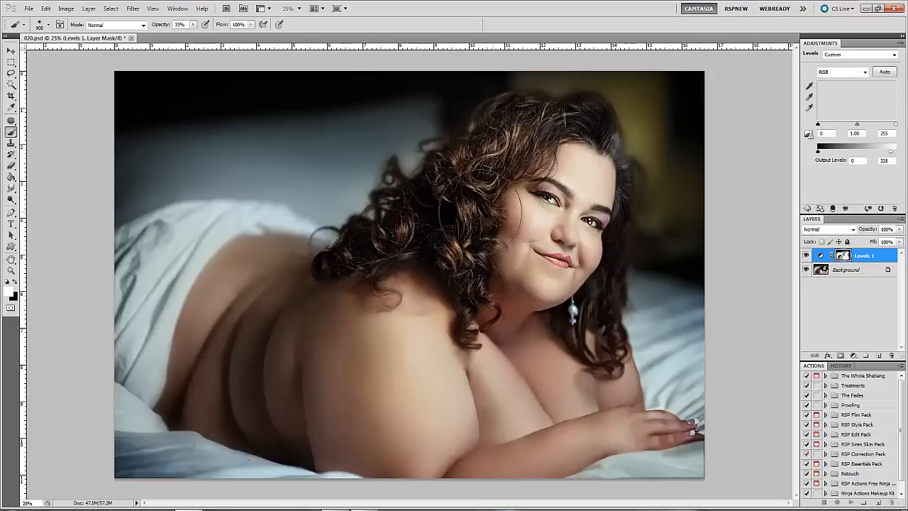
Switch the masked Levels layer off and on repeatedly to examine the effect of the painted areas
{"action": "left_click", "coordinate": [807, 256]}
{"action": "left_click", "coordinate": [806, 256]}
{"action": "left_click", "coordinate": [806, 257]}
{"action": "left_click", "coordinate": [805, 258]}
{"action": "left_click", "coordinate": [805, 255]}
{"action": "left_click", "coordinate": [806, 256]}
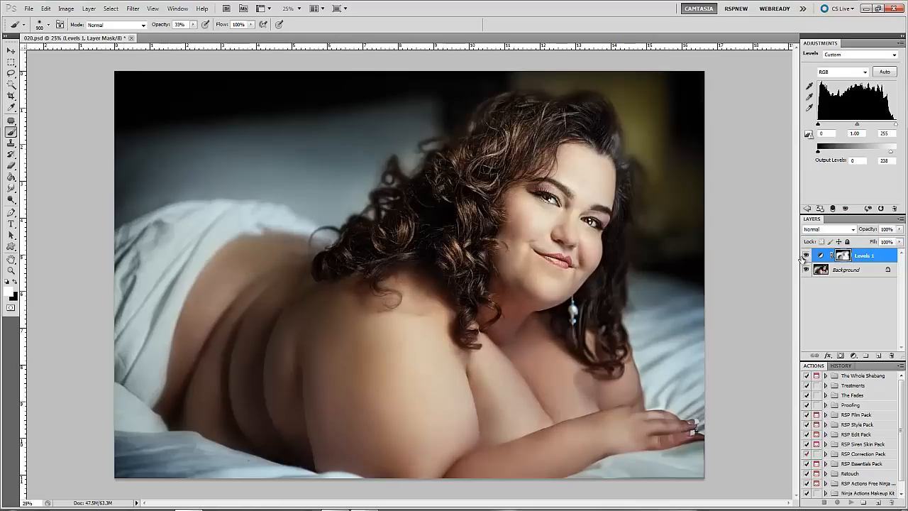
{"action": "left_click", "coordinate": [805, 256]}
{"action": "left_click", "coordinate": [805, 256]}
{"action": "left_click", "coordinate": [805, 256]}
{"action": "left_click", "coordinate": [805, 256]}
Reduce the Levels layer's opacity to 83%, compare it with the original, and merge it down into the Background
{"action": "left_click", "coordinate": [899, 229]}
{"action": "mouse_move", "coordinate": [898, 241]}
{"action": "left_mouse_down"}
{"action": "mouse_move", "coordinate": [835, 247]}
{"action": "mouse_move", "coordinate": [900, 247]}
{"action": "mouse_move", "coordinate": [893, 248]}
{"action": "left_mouse_up"}
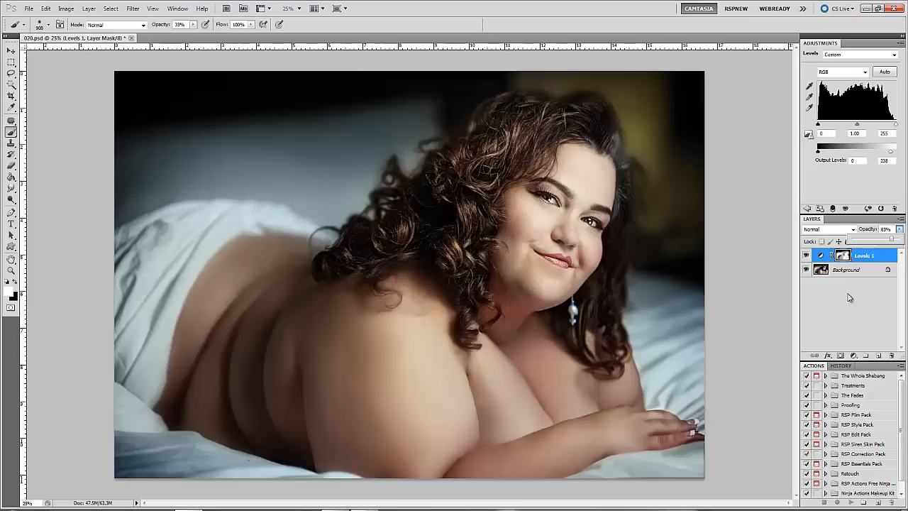
{"action": "left_click", "coordinate": [805, 256]}
{"action": "left_click", "coordinate": [805, 256]}
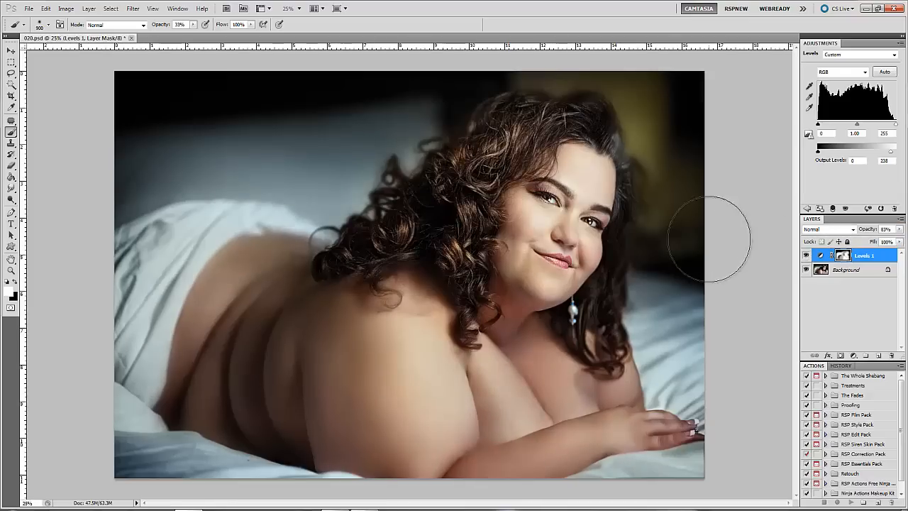
{"action": "left_click", "coordinate": [806, 256]}
{"action": "left_click", "coordinate": [806, 256]}
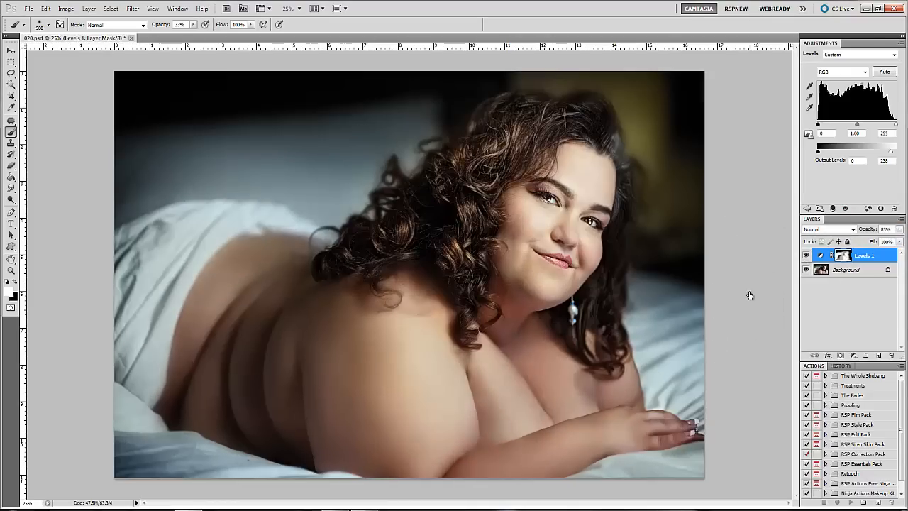
{"action": "key", "text": "ctrl+e"}
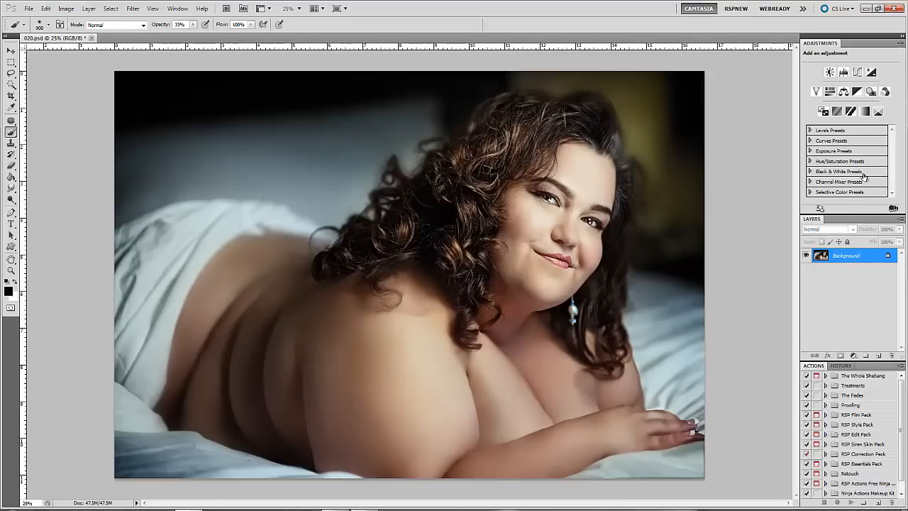
Stack Brightness/Contrast, Curves, Color Balance and Photo Filter adjustment layers above the Background
{"action": "left_click", "coordinate": [831, 73]}
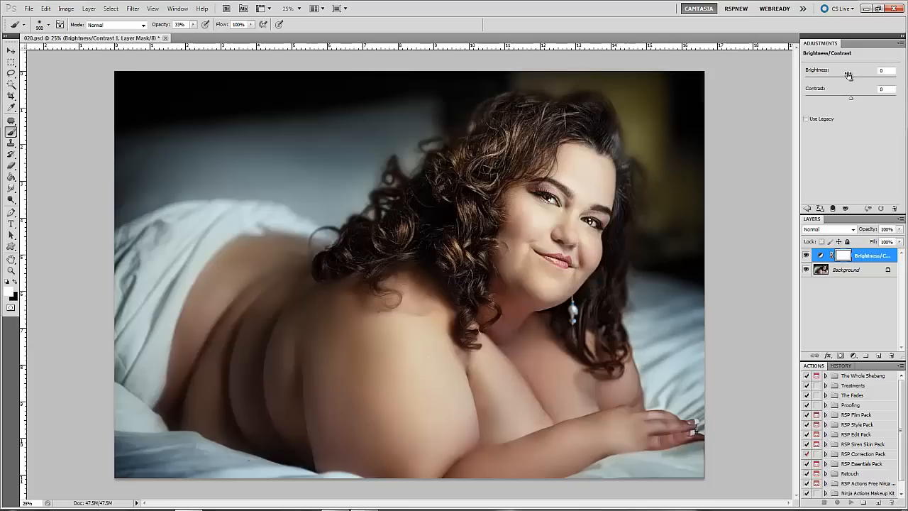
{"action": "left_click", "coordinate": [853, 355]}
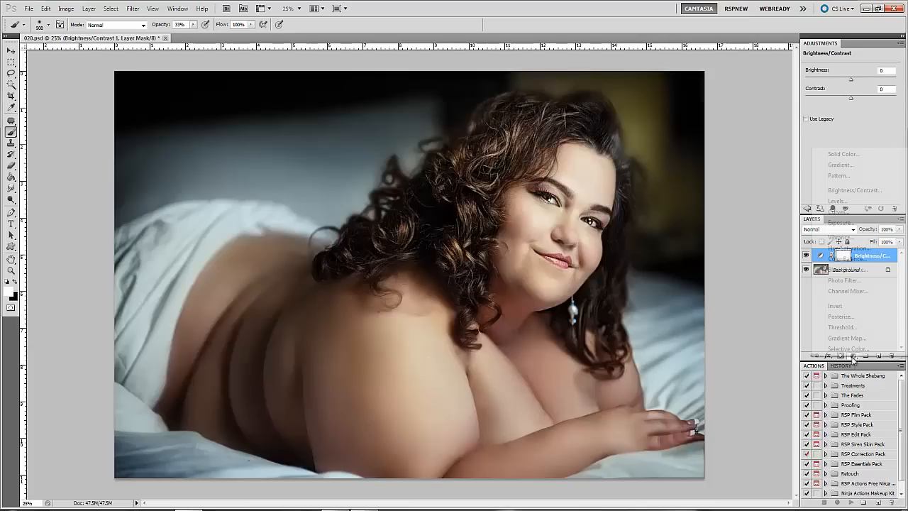
{"action": "left_click", "coordinate": [839, 212]}
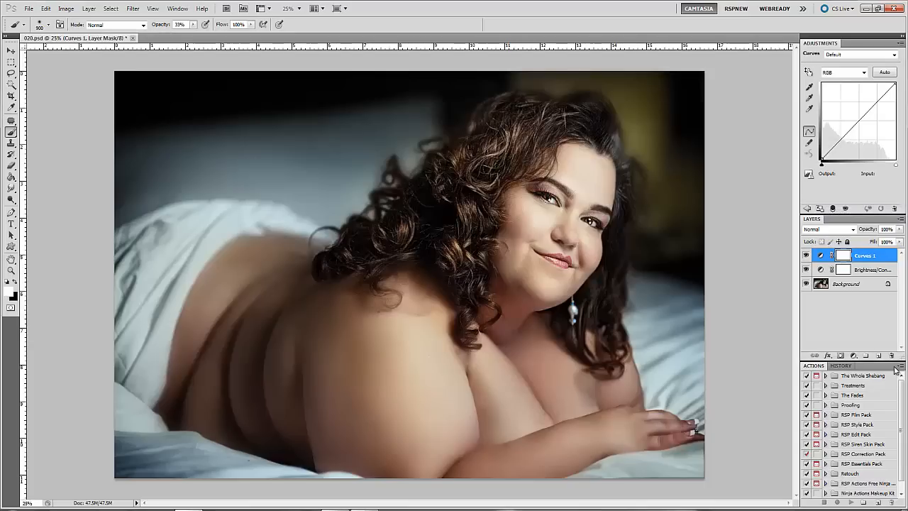
{"action": "left_click", "coordinate": [854, 356]}
{"action": "left_click", "coordinate": [848, 257]}
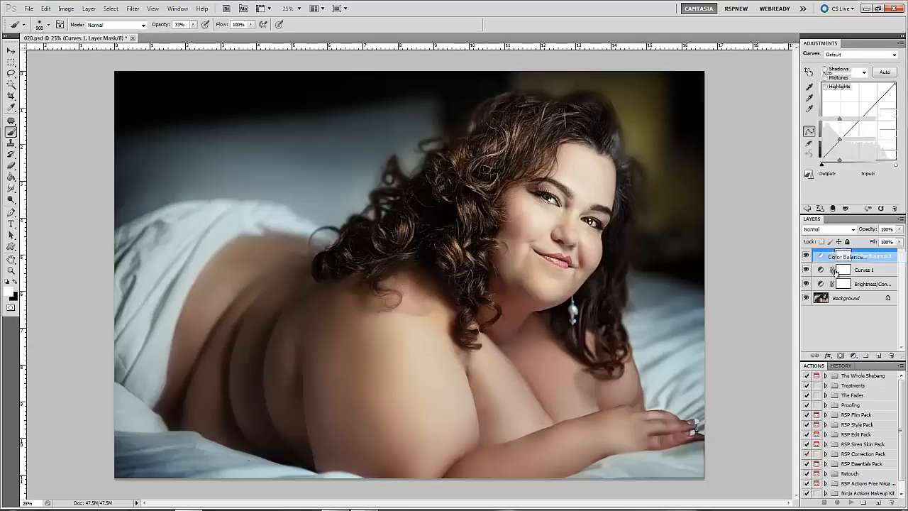
{"action": "left_click", "coordinate": [853, 356]}
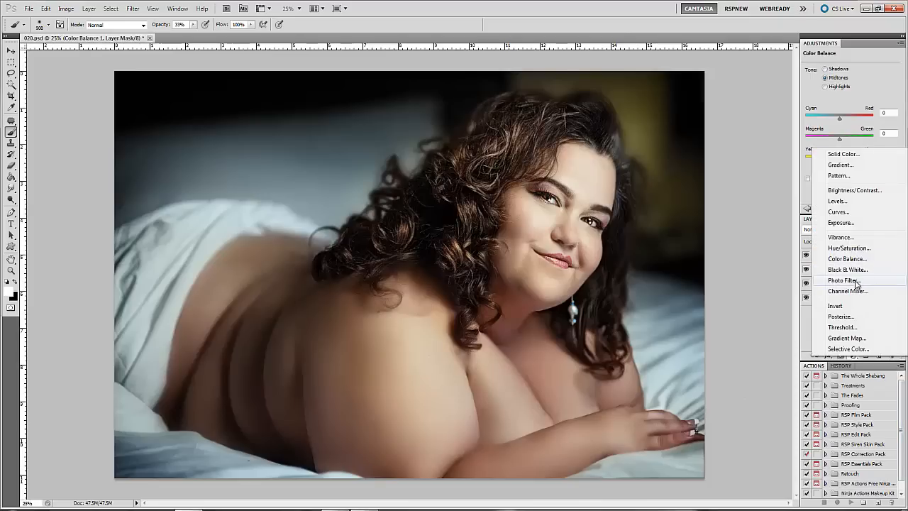
{"action": "left_click", "coordinate": [856, 282]}
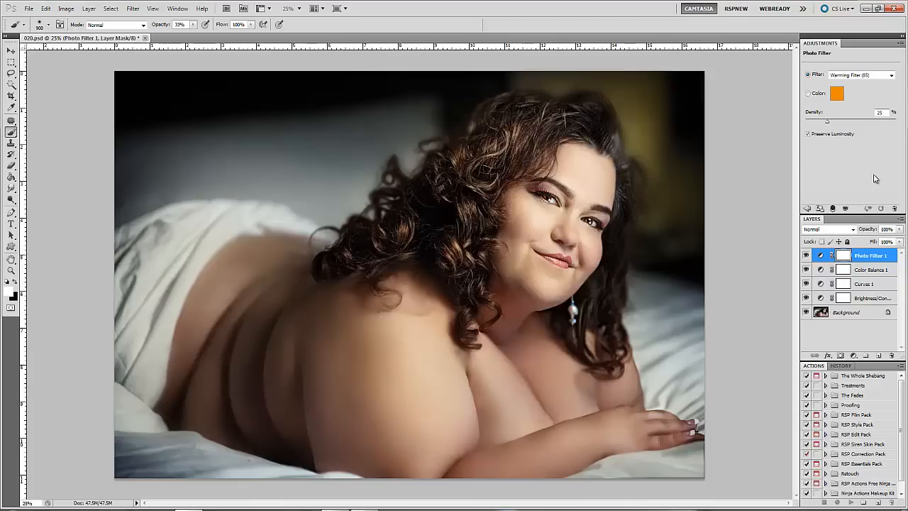
Set the Color Balance midtones' Cyan-Red value to +43 and reshape the Curves layer's shadows with a point at input 62, output 56
{"action": "left_click", "coordinate": [855, 268]}
{"action": "left_click_drag", "start_coordinate": [838, 118], "coordinate": [854, 117]}
{"action": "left_click", "coordinate": [864, 284]}
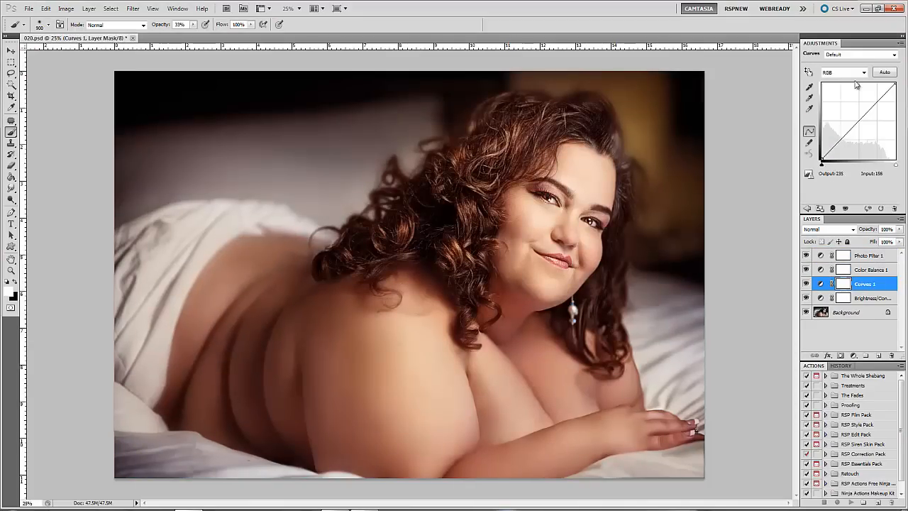
{"action": "left_click_drag", "start_coordinate": [821, 160], "coordinate": [839, 142]}
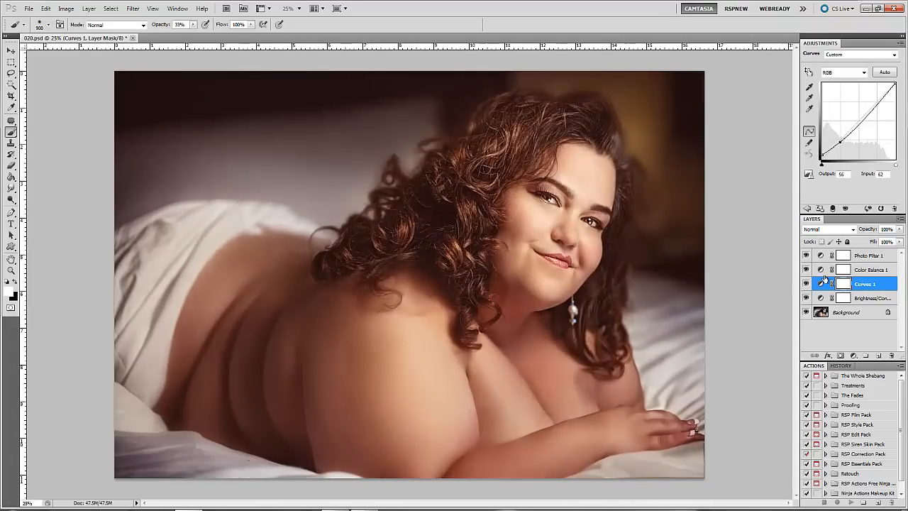
Set the Brightness/Contrast layer's brightness to 10 and the Photo Filter's density to 51%
{"action": "left_click", "coordinate": [858, 298]}
{"action": "mouse_move", "coordinate": [853, 83]}
{"action": "left_mouse_down"}
{"action": "mouse_move", "coordinate": [845, 83]}
{"action": "mouse_move", "coordinate": [853, 83]}
{"action": "left_mouse_up"}
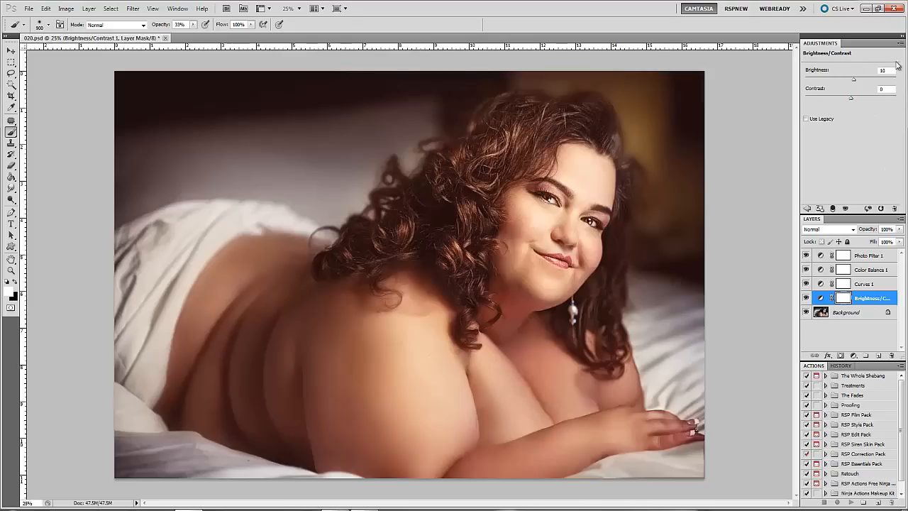
{"action": "left_click", "coordinate": [872, 285]}
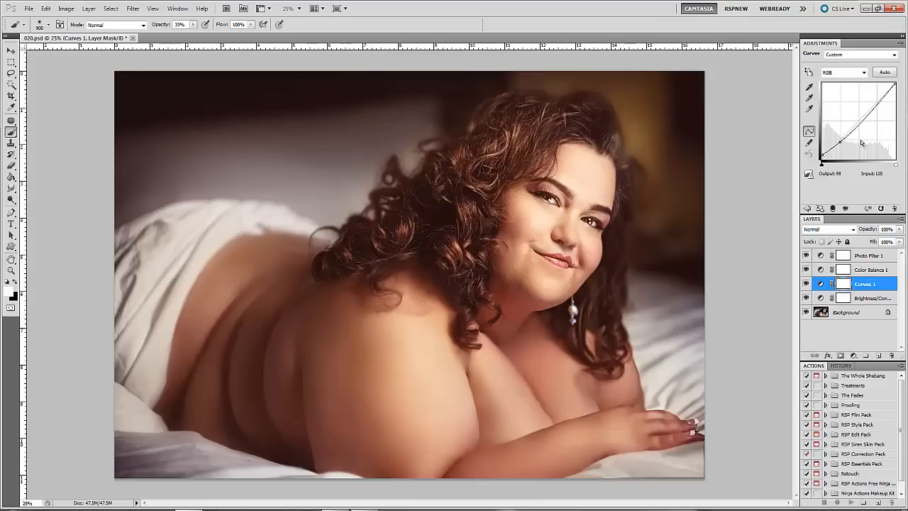
{"action": "left_click", "coordinate": [861, 270]}
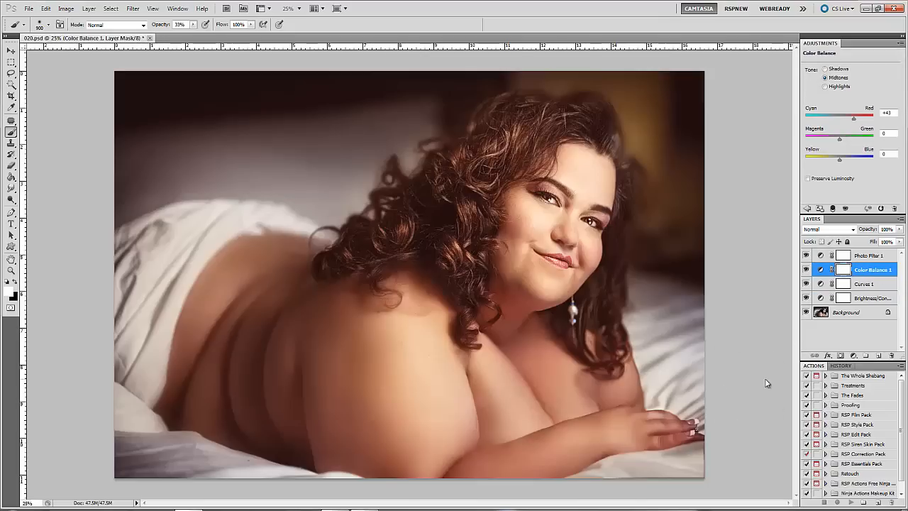
{"action": "left_click", "coordinate": [858, 258]}
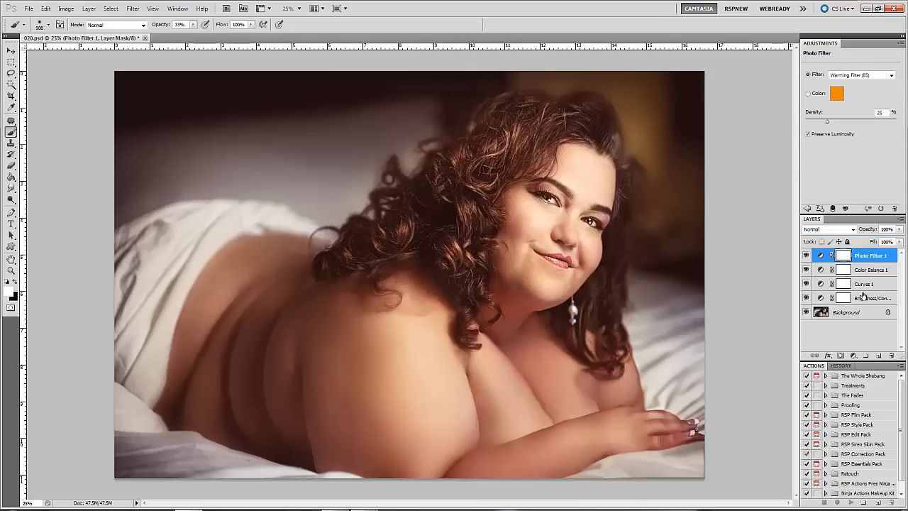
{"action": "left_click_drag", "start_coordinate": [830, 122], "coordinate": [852, 123]}
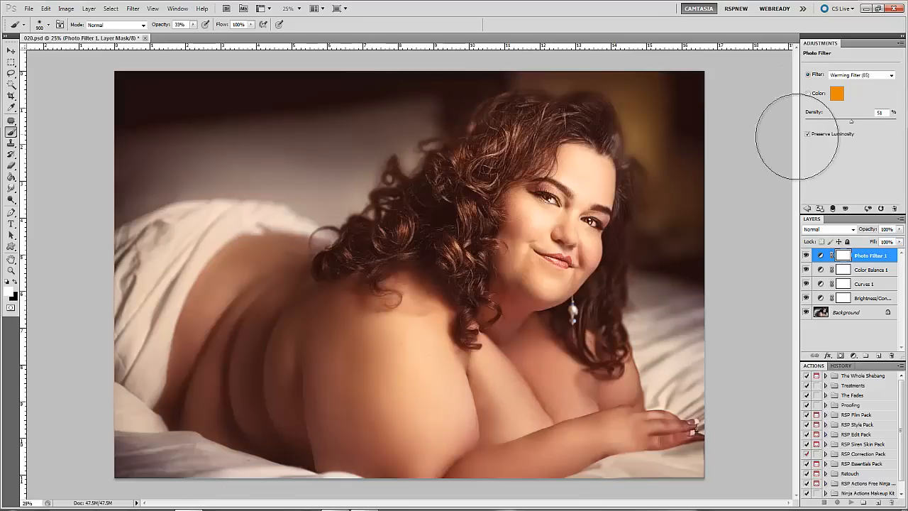
Select the adjustment layers one after another to review that their settings remain editable
{"action": "left_click", "coordinate": [865, 270]}
{"action": "left_click", "coordinate": [864, 283]}
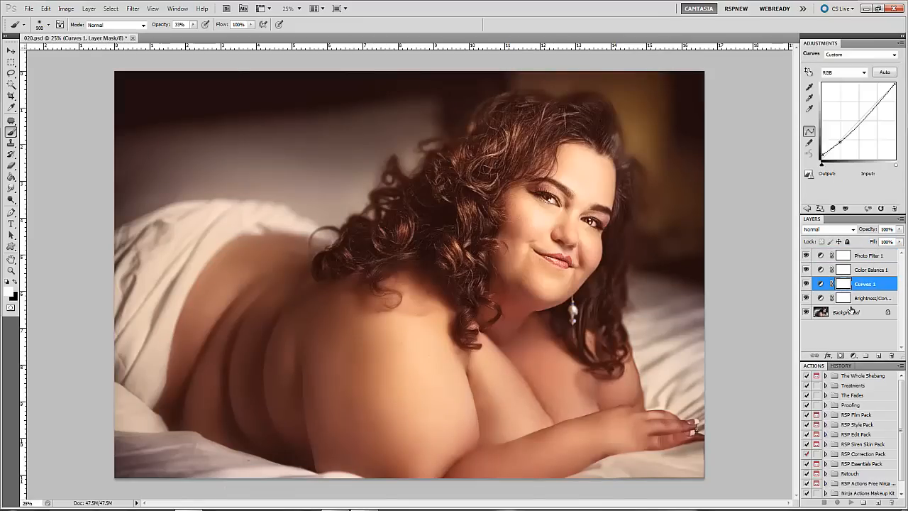
{"action": "left_click", "coordinate": [859, 298]}
{"action": "left_click", "coordinate": [863, 284]}
{"action": "left_click", "coordinate": [866, 255]}
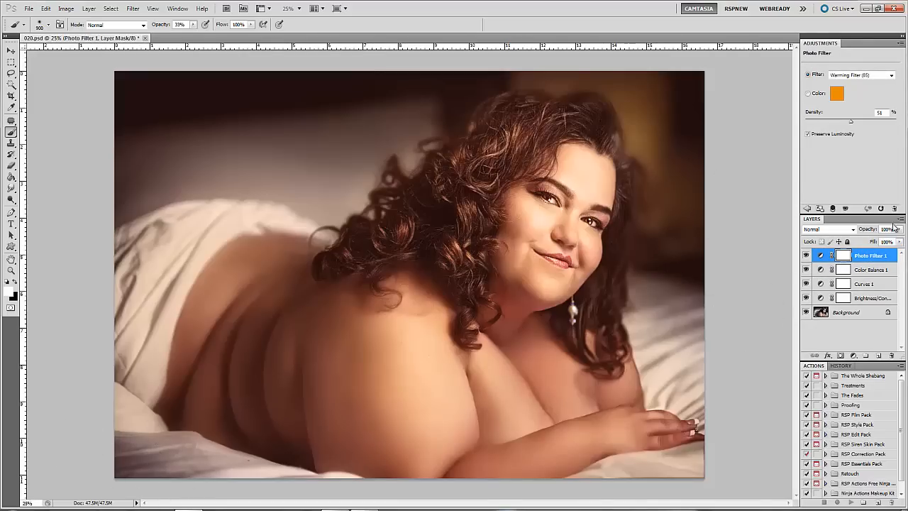
Hide all four adjustment layers and show them again from the lowest upward to compare their effects
{"action": "left_click_drag", "start_coordinate": [805, 257], "coordinate": [806, 298]}
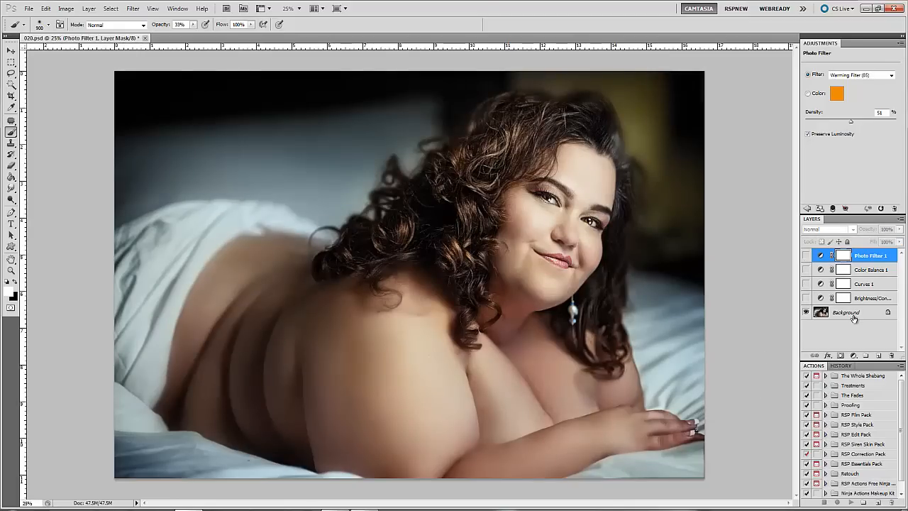
{"action": "left_click", "coordinate": [806, 299]}
{"action": "left_click", "coordinate": [805, 283]}
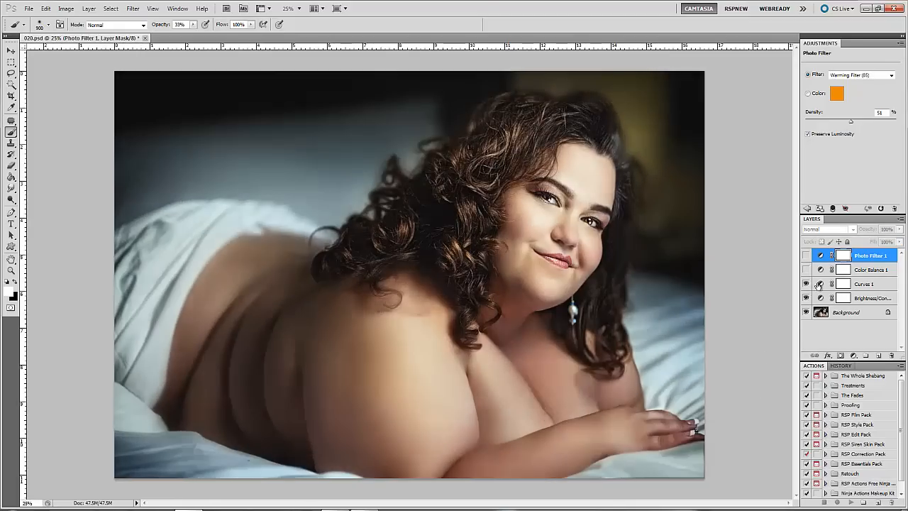
{"action": "left_click_drag", "start_coordinate": [805, 270], "coordinate": [805, 255]}
Lower the Color Balance layer's opacity to 38%
{"action": "left_click", "coordinate": [898, 230]}
{"action": "left_click", "coordinate": [866, 270]}
{"action": "left_click_drag", "start_coordinate": [898, 229], "coordinate": [870, 243]}
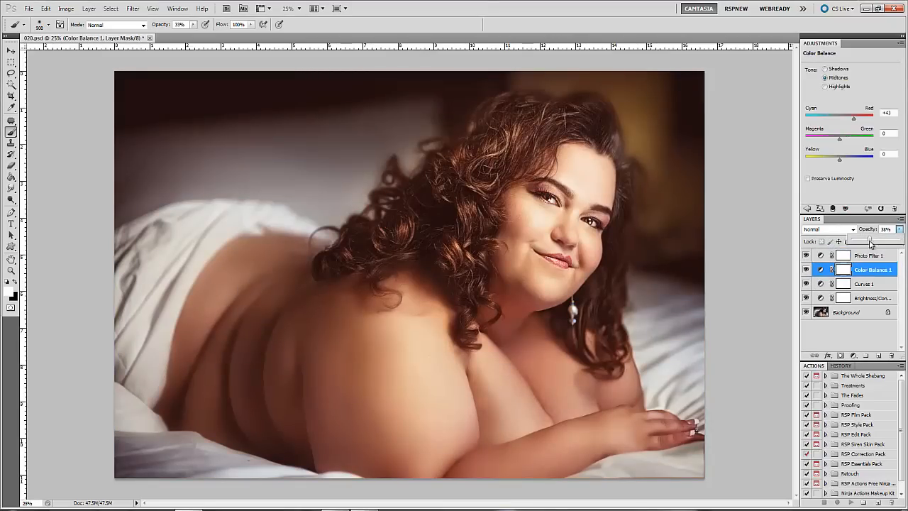
Change the Curves layer's blend mode to Screen and reduce its opacity to 11%
{"action": "left_click", "coordinate": [867, 283]}
{"action": "left_click", "coordinate": [830, 229]}
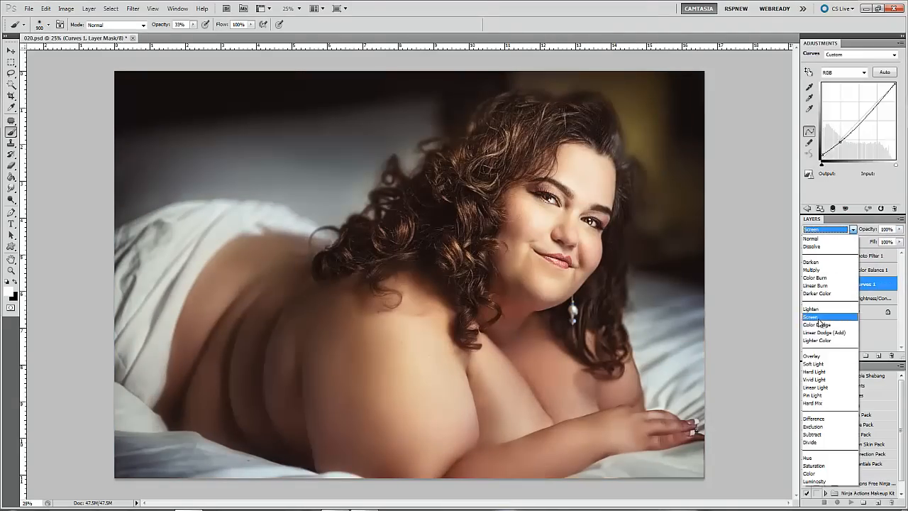
{"action": "left_click", "coordinate": [818, 319]}
{"action": "left_click_drag", "start_coordinate": [899, 229], "coordinate": [856, 239]}
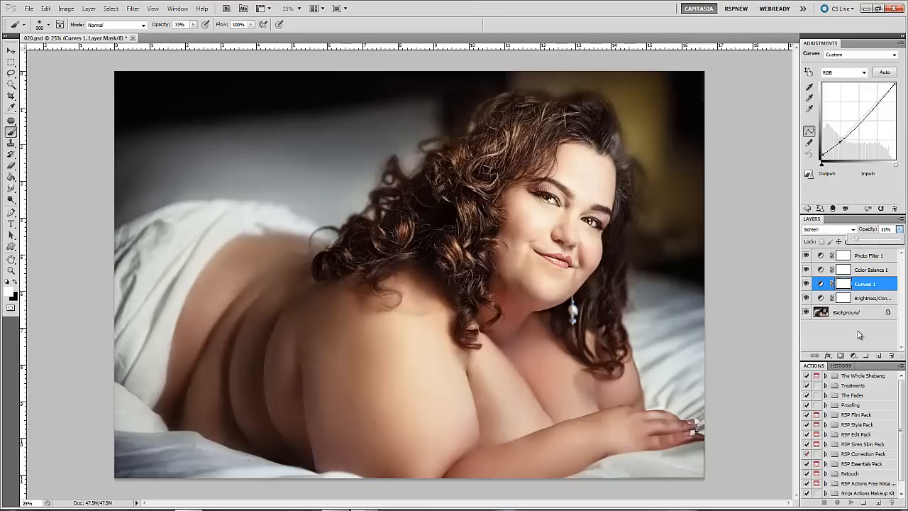
Change the Brightness/Contrast layer's blend mode to Soft Light and reduce its opacity to 41%
{"action": "left_click", "coordinate": [867, 298]}
{"action": "left_click", "coordinate": [829, 229]}
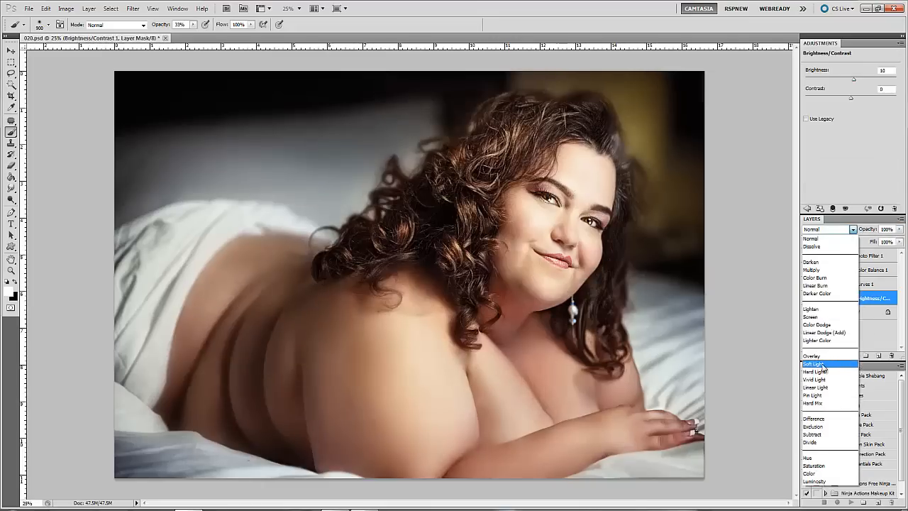
{"action": "left_click", "coordinate": [824, 364]}
{"action": "left_click", "coordinate": [899, 229]}
{"action": "left_click_drag", "start_coordinate": [895, 239], "coordinate": [871, 238]}
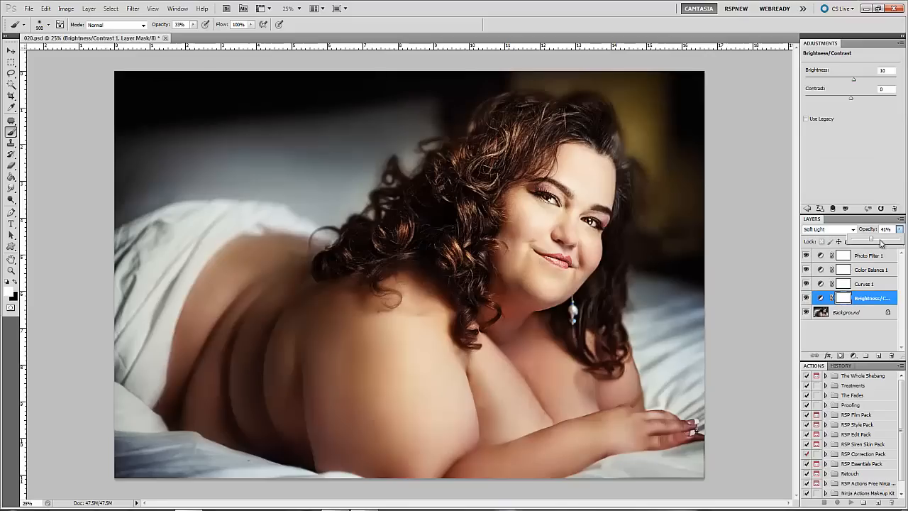
Toggle the visibility of the stacked adjustment layers, starting with Photo Filter, to compare the combined result
{"action": "left_click", "coordinate": [806, 257]}
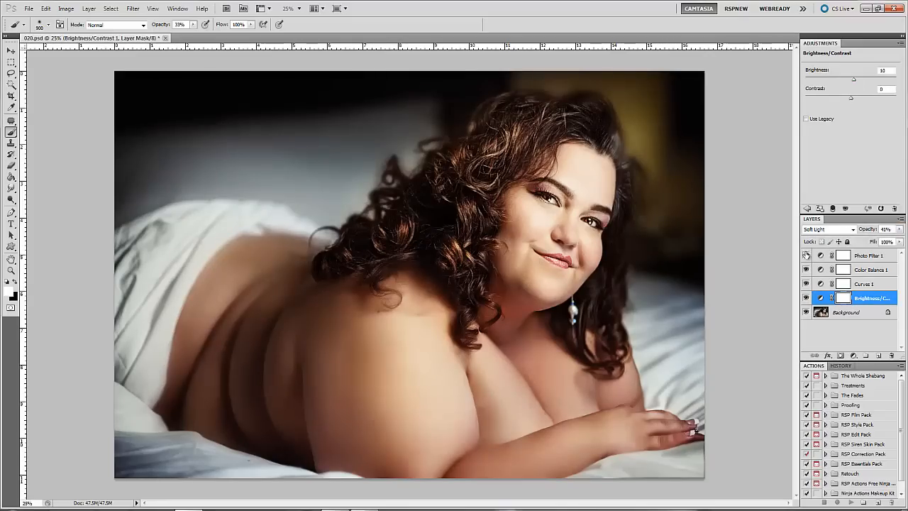
{"action": "left_click", "coordinate": [806, 257]}
{"action": "mouse_move", "coordinate": [806, 257]}
{"action": "left_mouse_down"}
{"action": "mouse_move", "coordinate": [806, 298]}
{"action": "mouse_move", "coordinate": [805, 255]}
{"action": "left_mouse_up"}
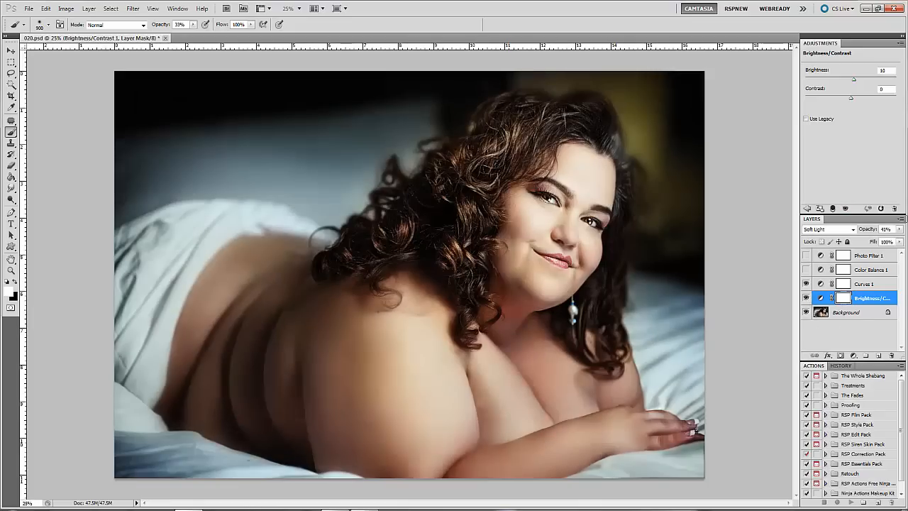